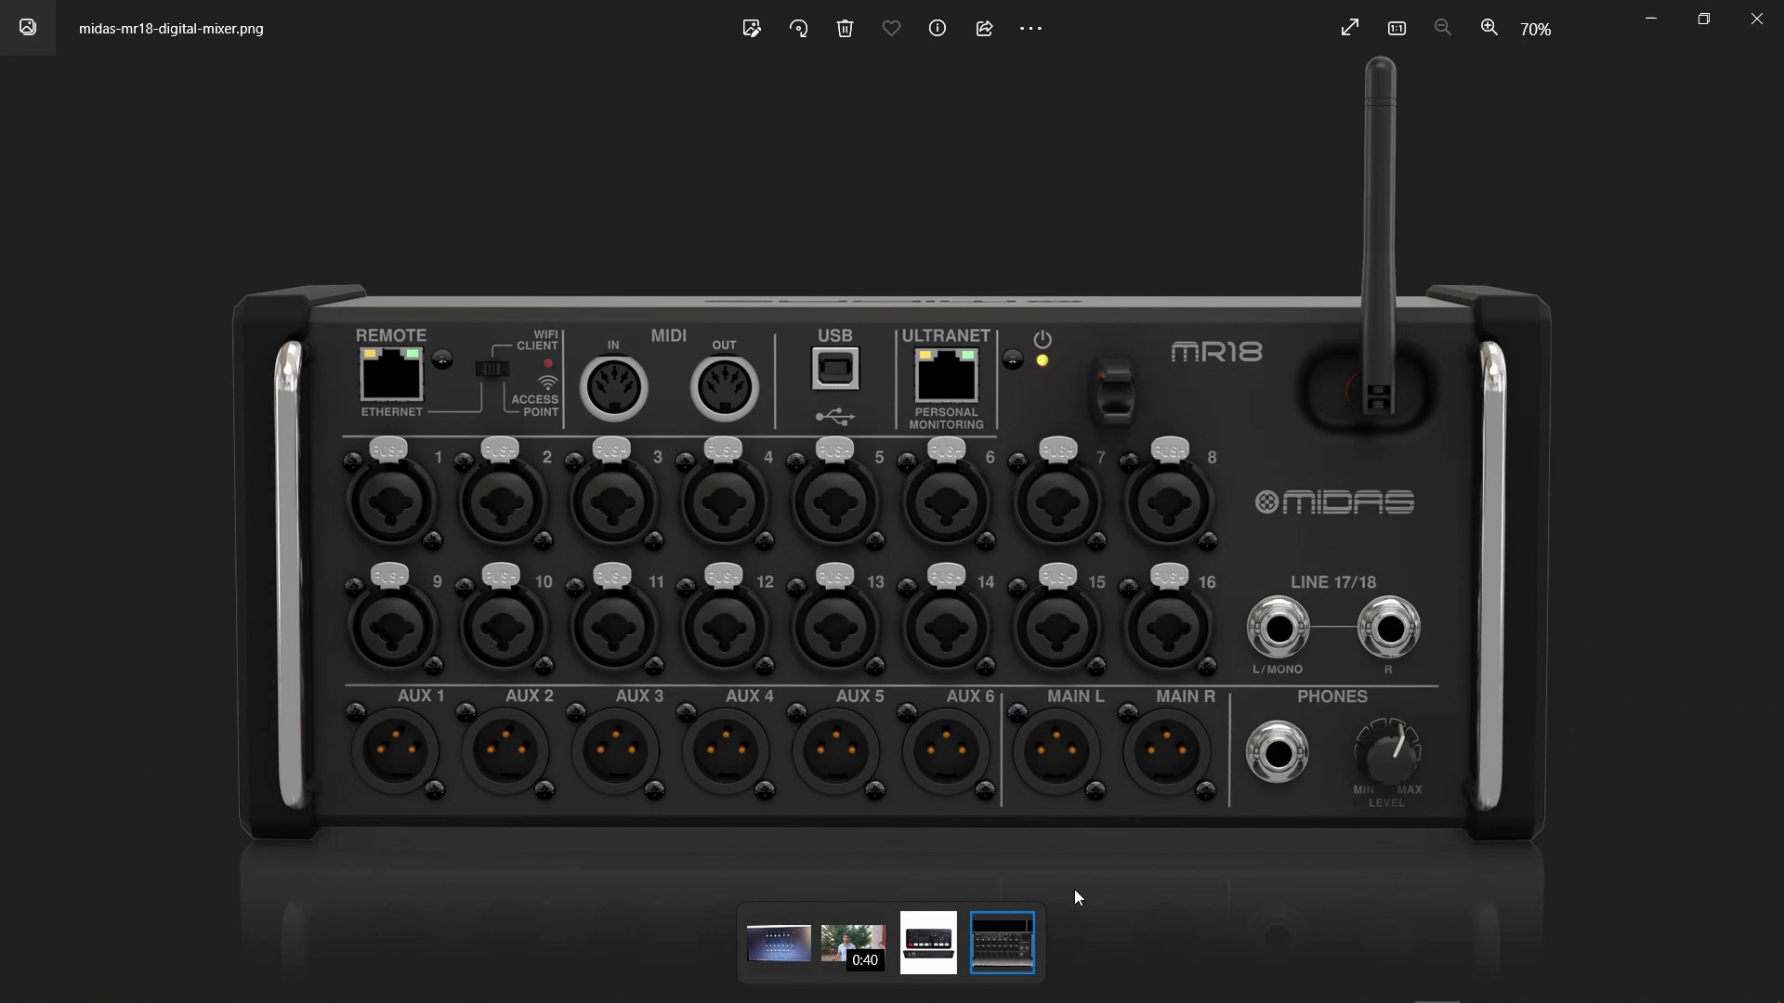
Browse from the MR18 mixer photo to the ATEM Mini Pro photo, zooming in on it
left_click(928, 943)
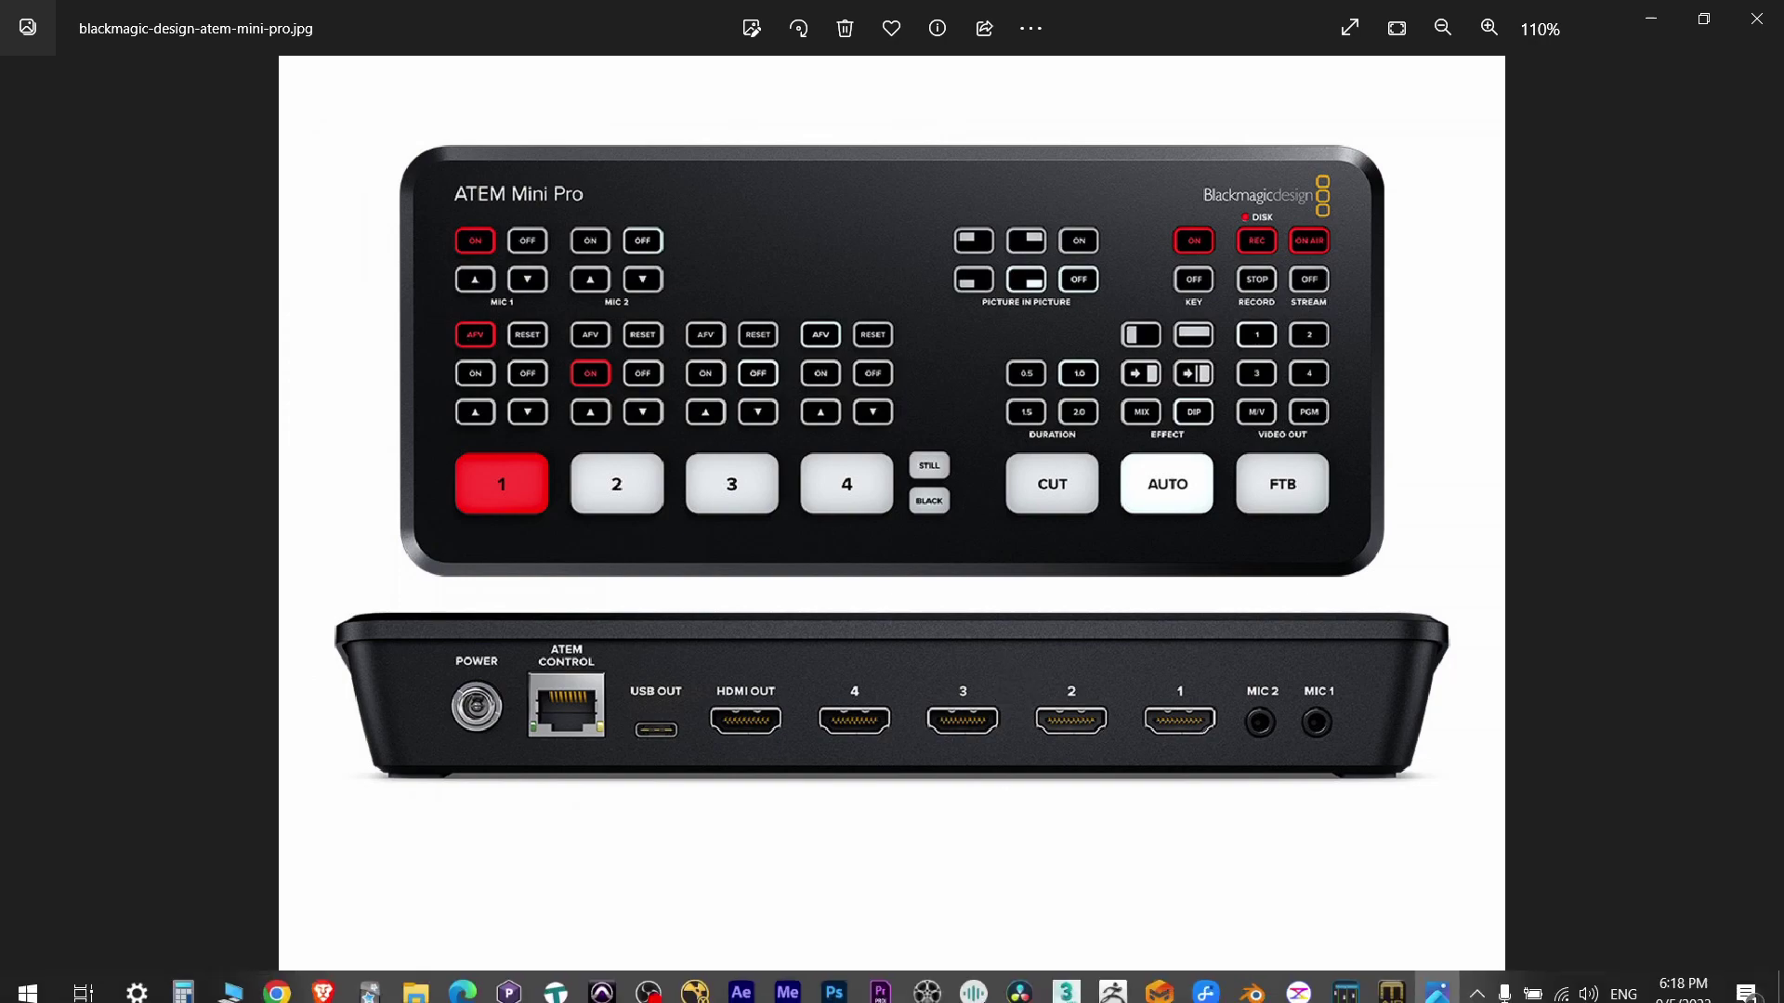
key("Left")
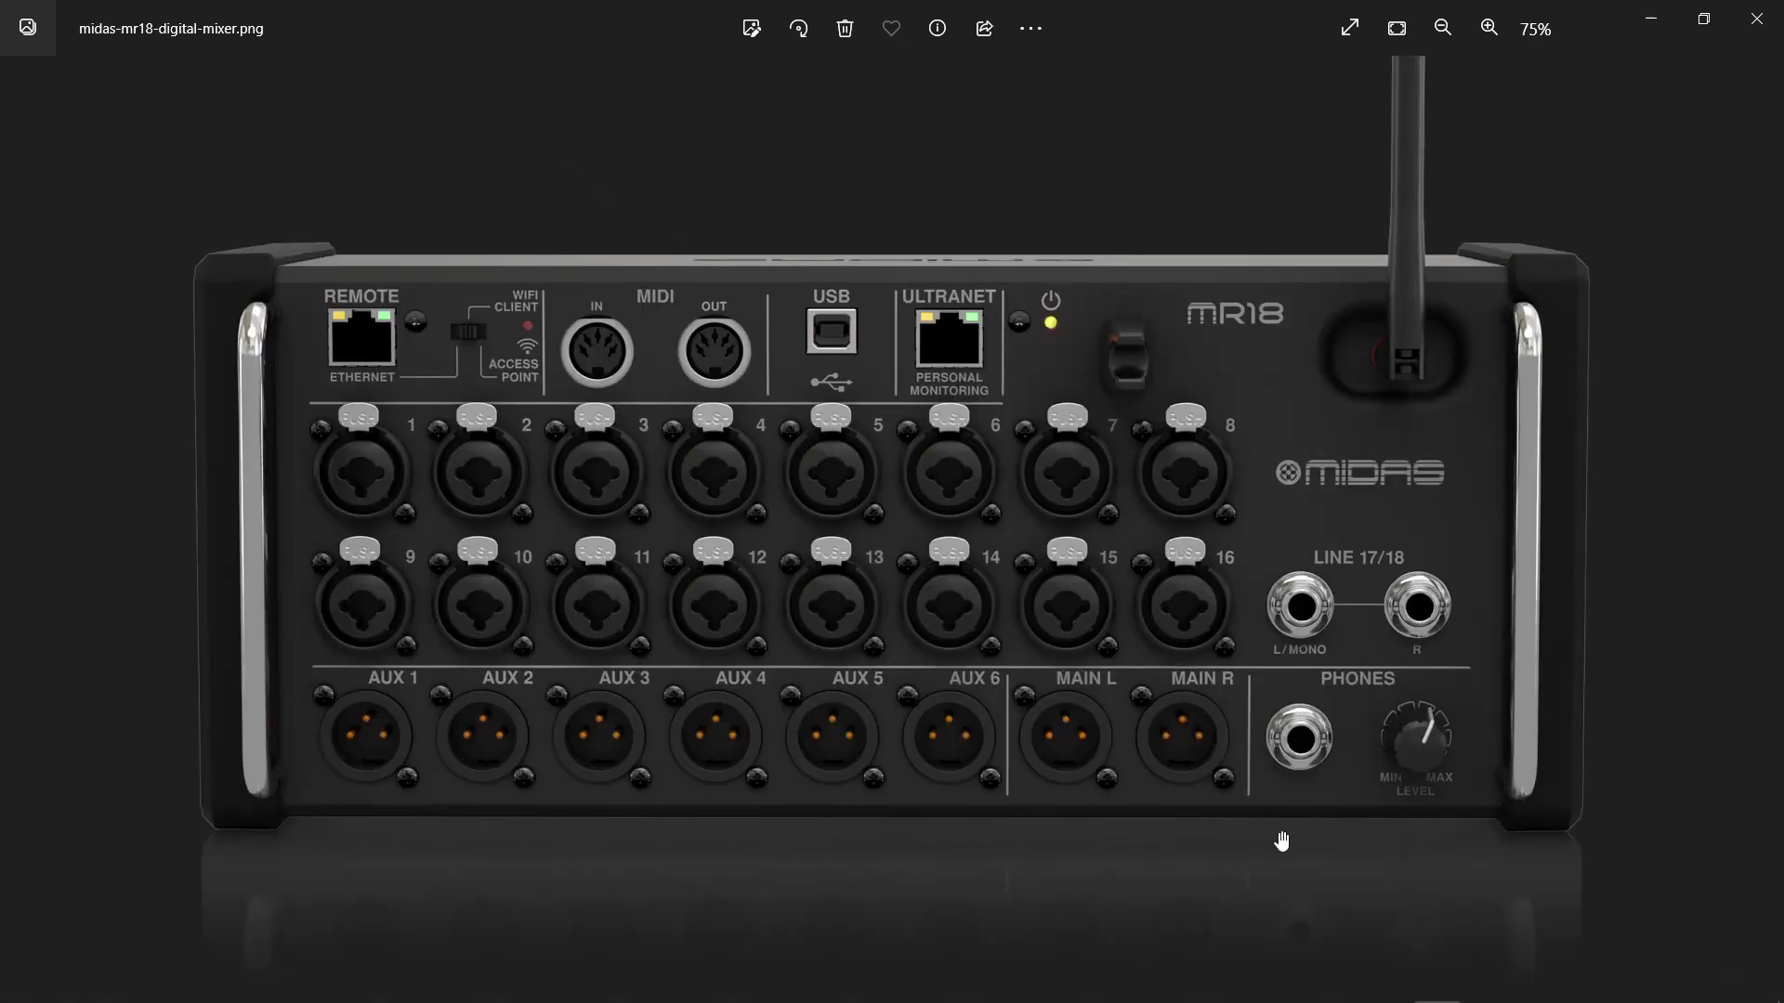
scroll(1299, 734, "up", 3)
scroll(1393, 743, "down", 4)
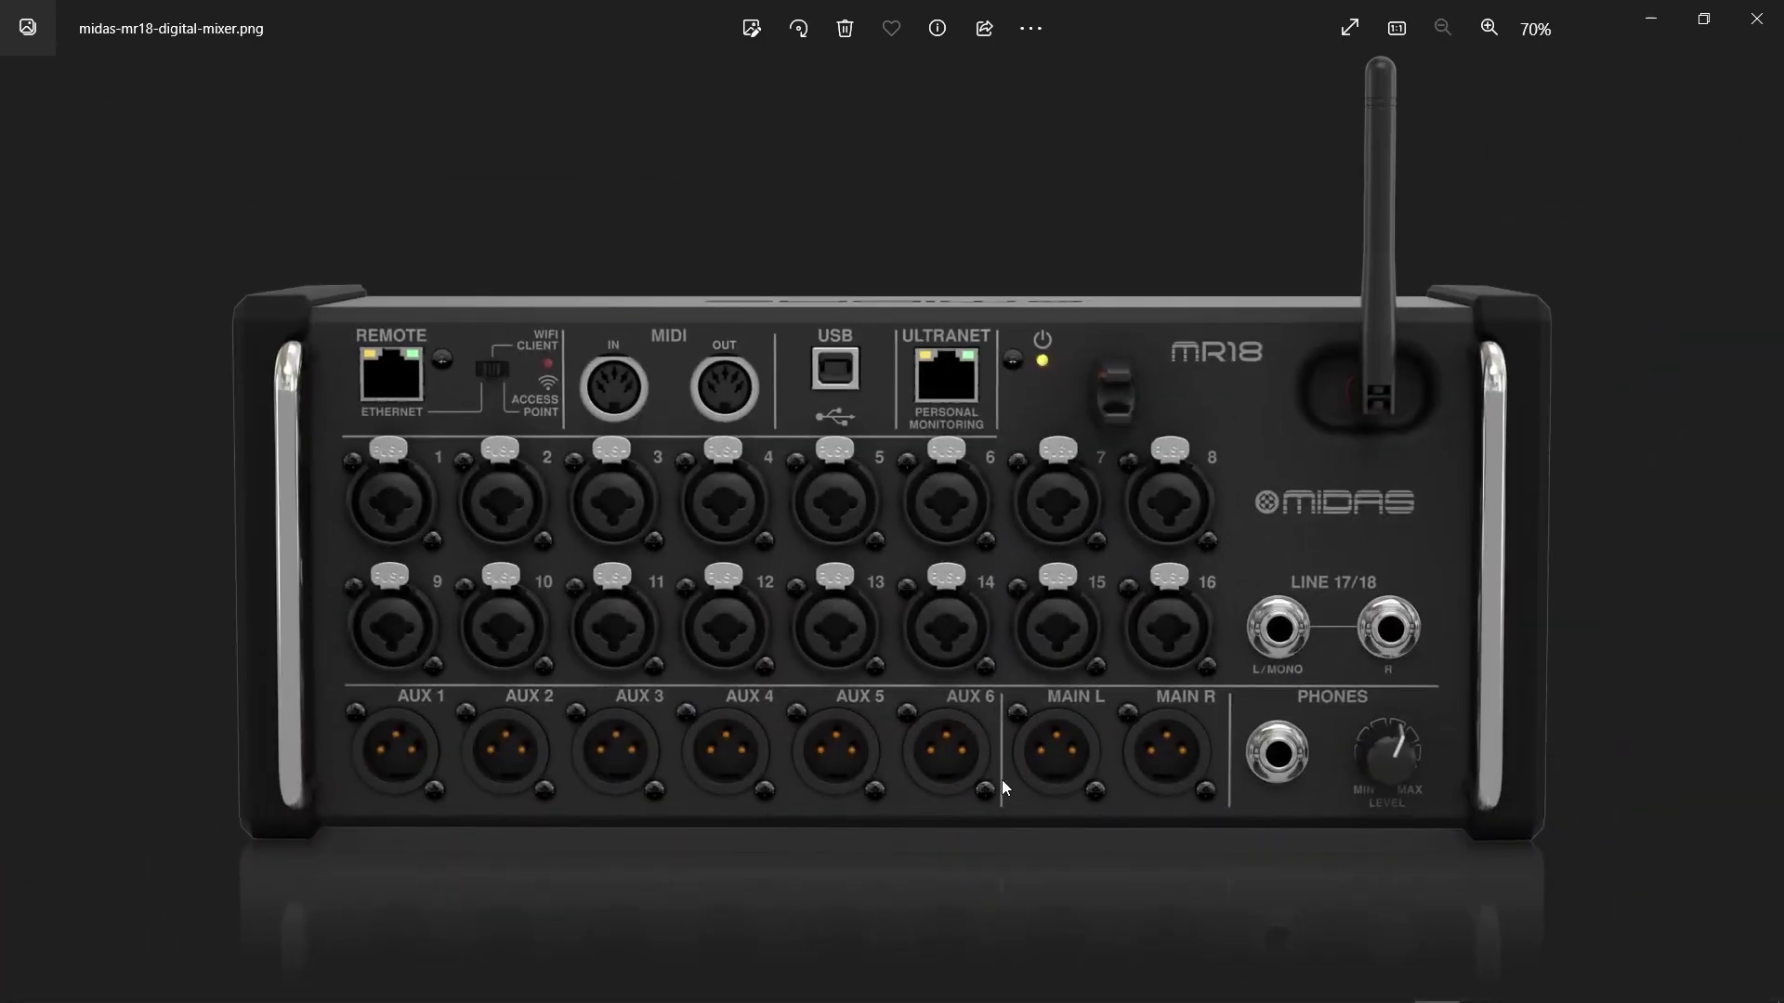
key("Right")
scroll(1179, 777, "up", 4)
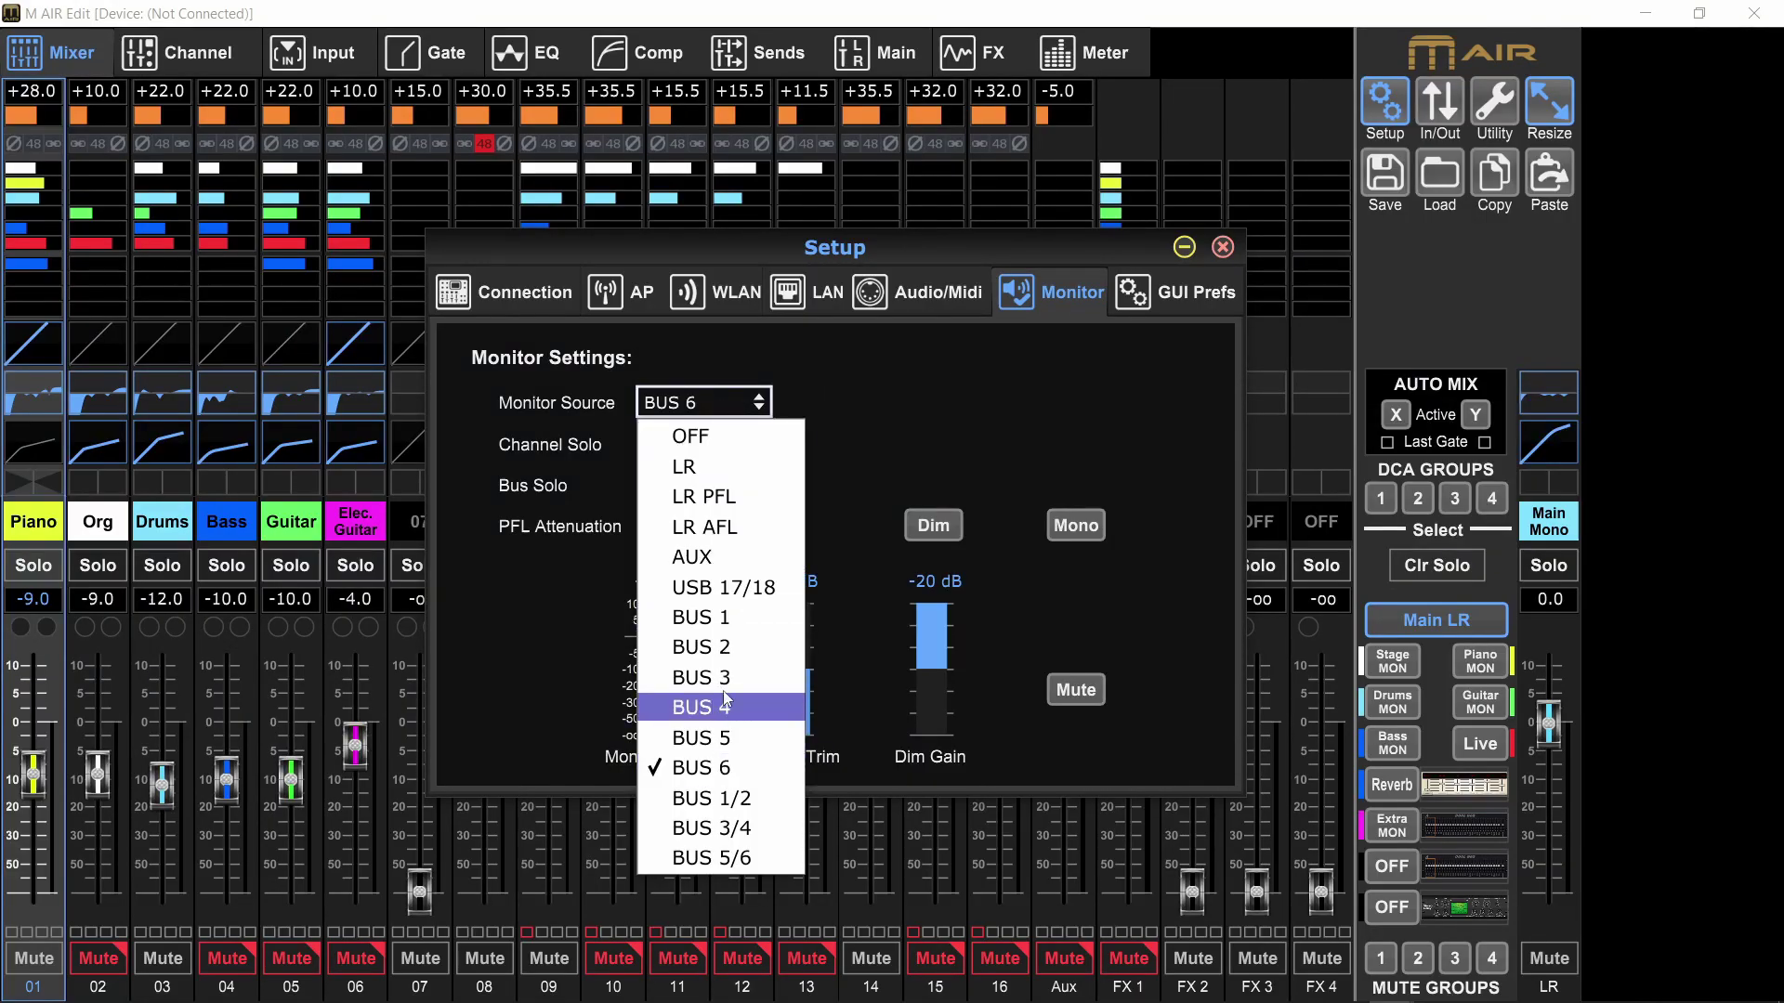
Choose LR AFL as the monitor source in Setup > Monitor
left_click(723, 527)
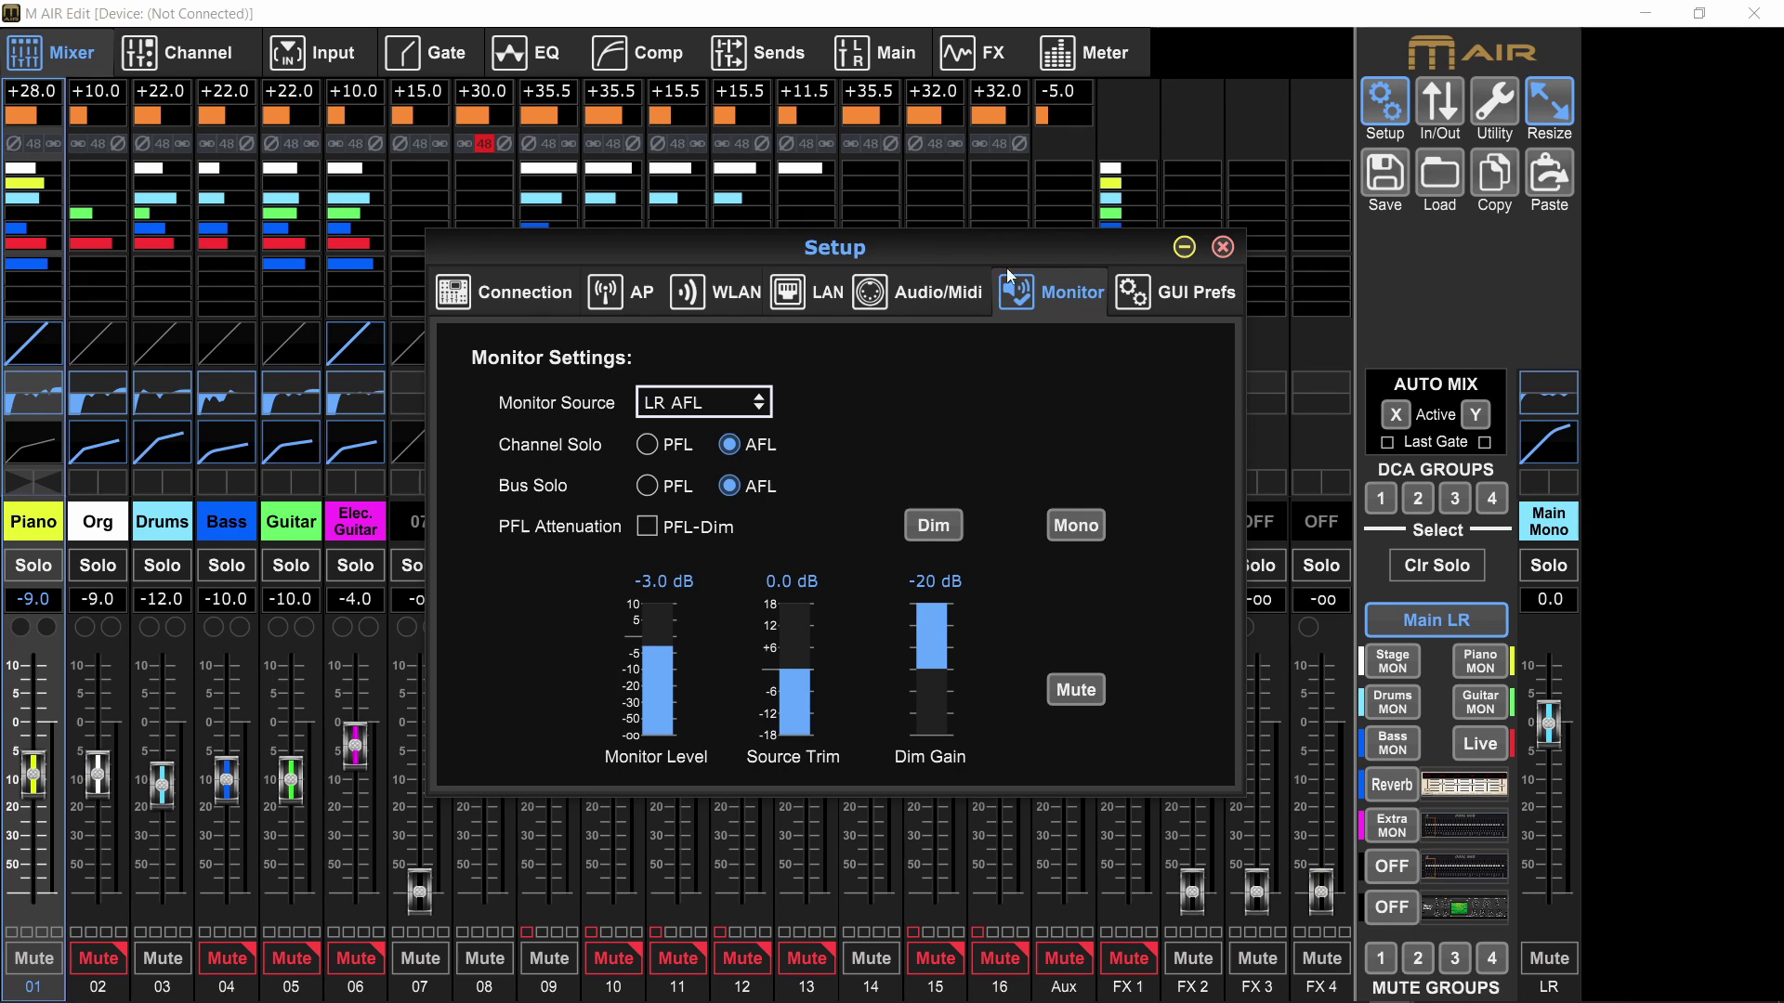
Close the Setup settings window
left_click(1223, 246)
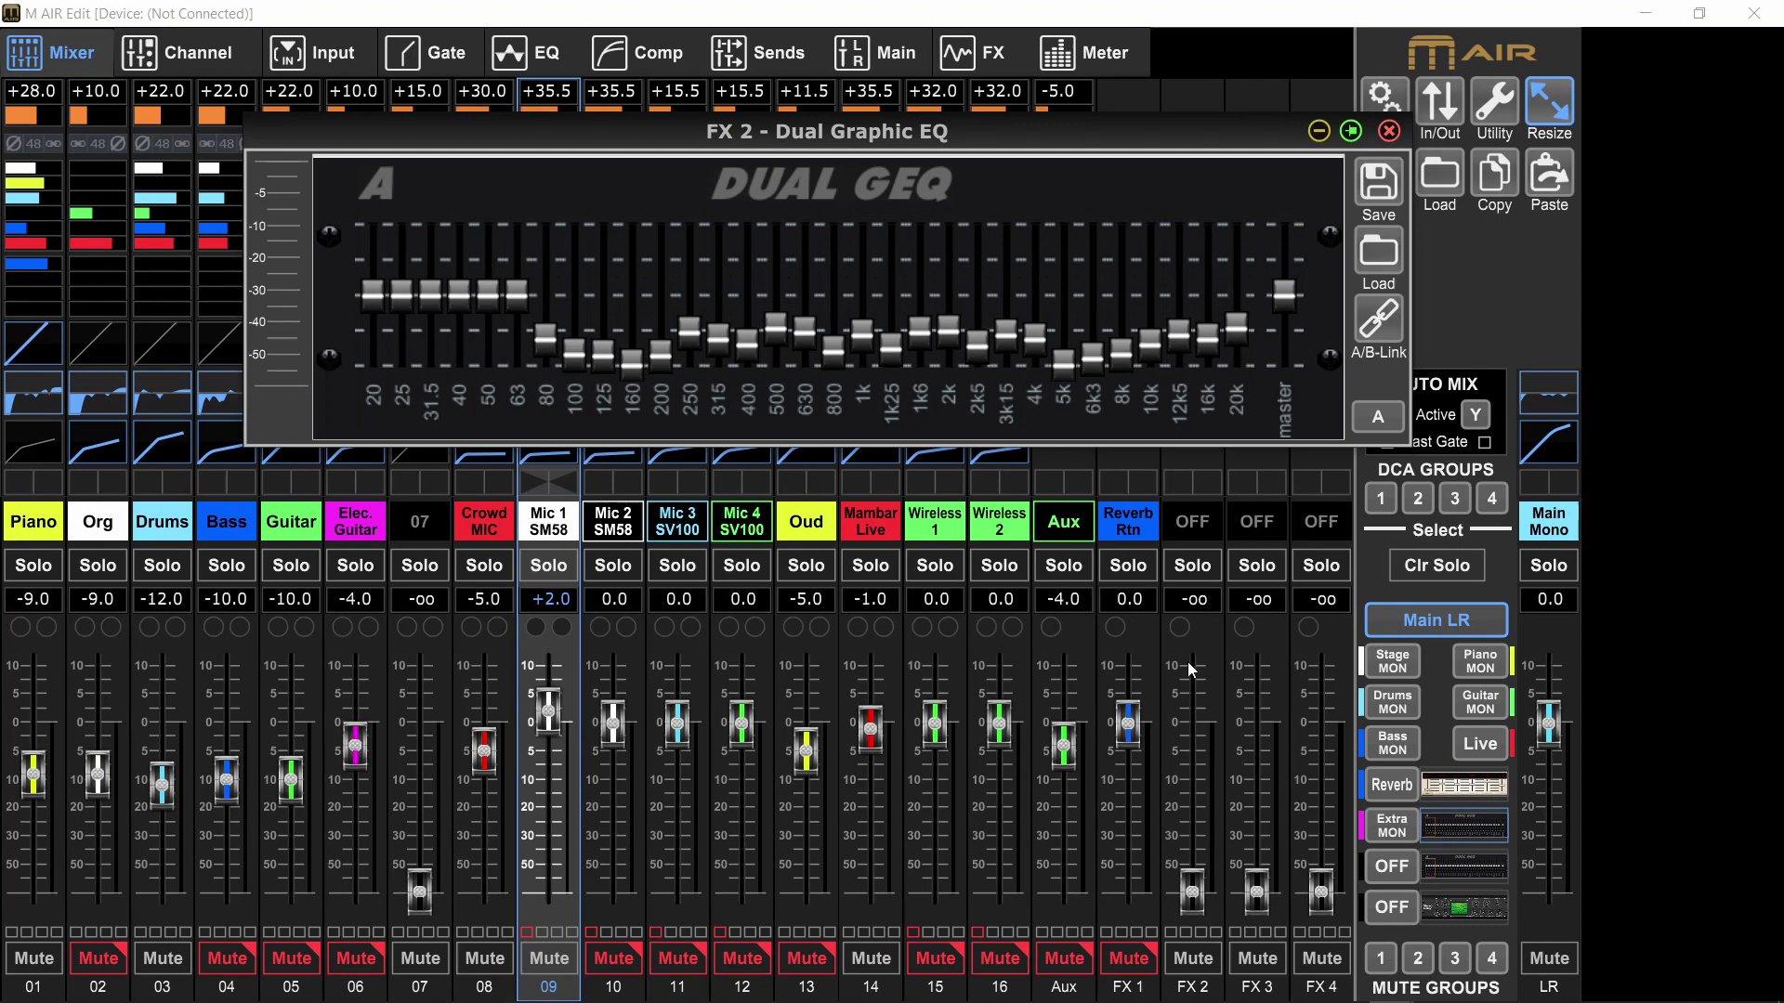
Move the graphic EQ window aside and raise Mic 1 SM58 (channel 09) to +7.7
mouse_move(1299, 386)
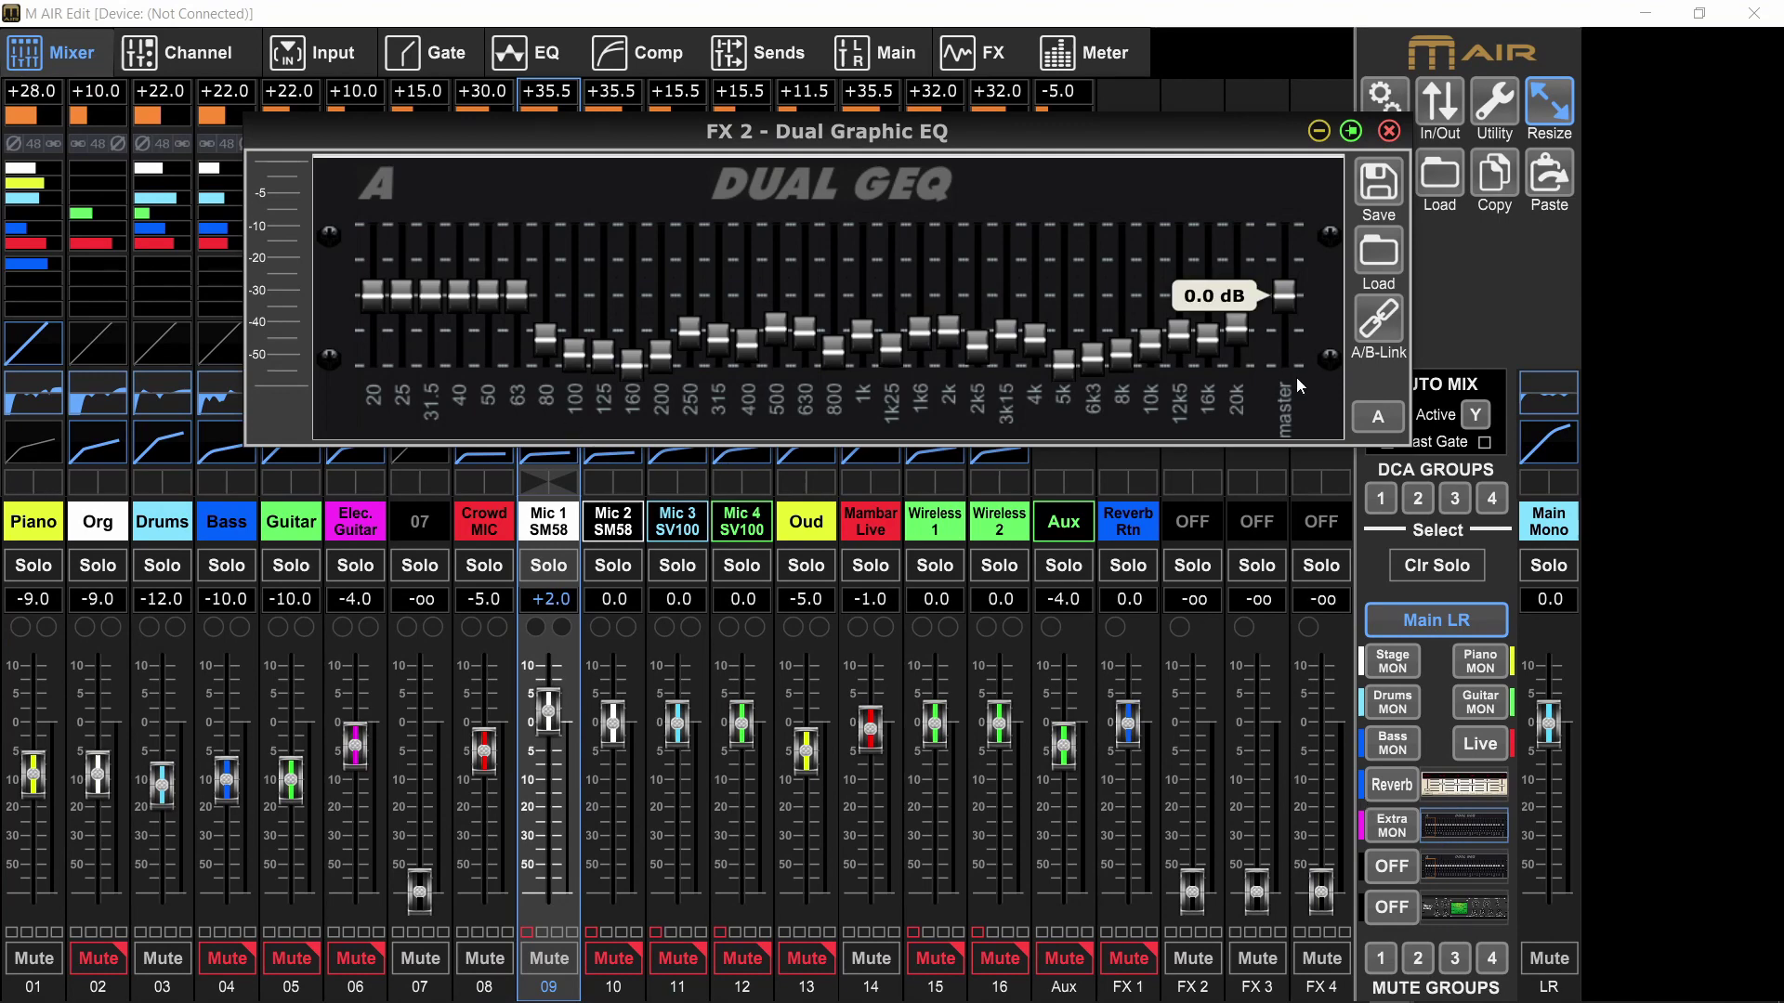
left_click_drag(1151, 142, 1482, 95)
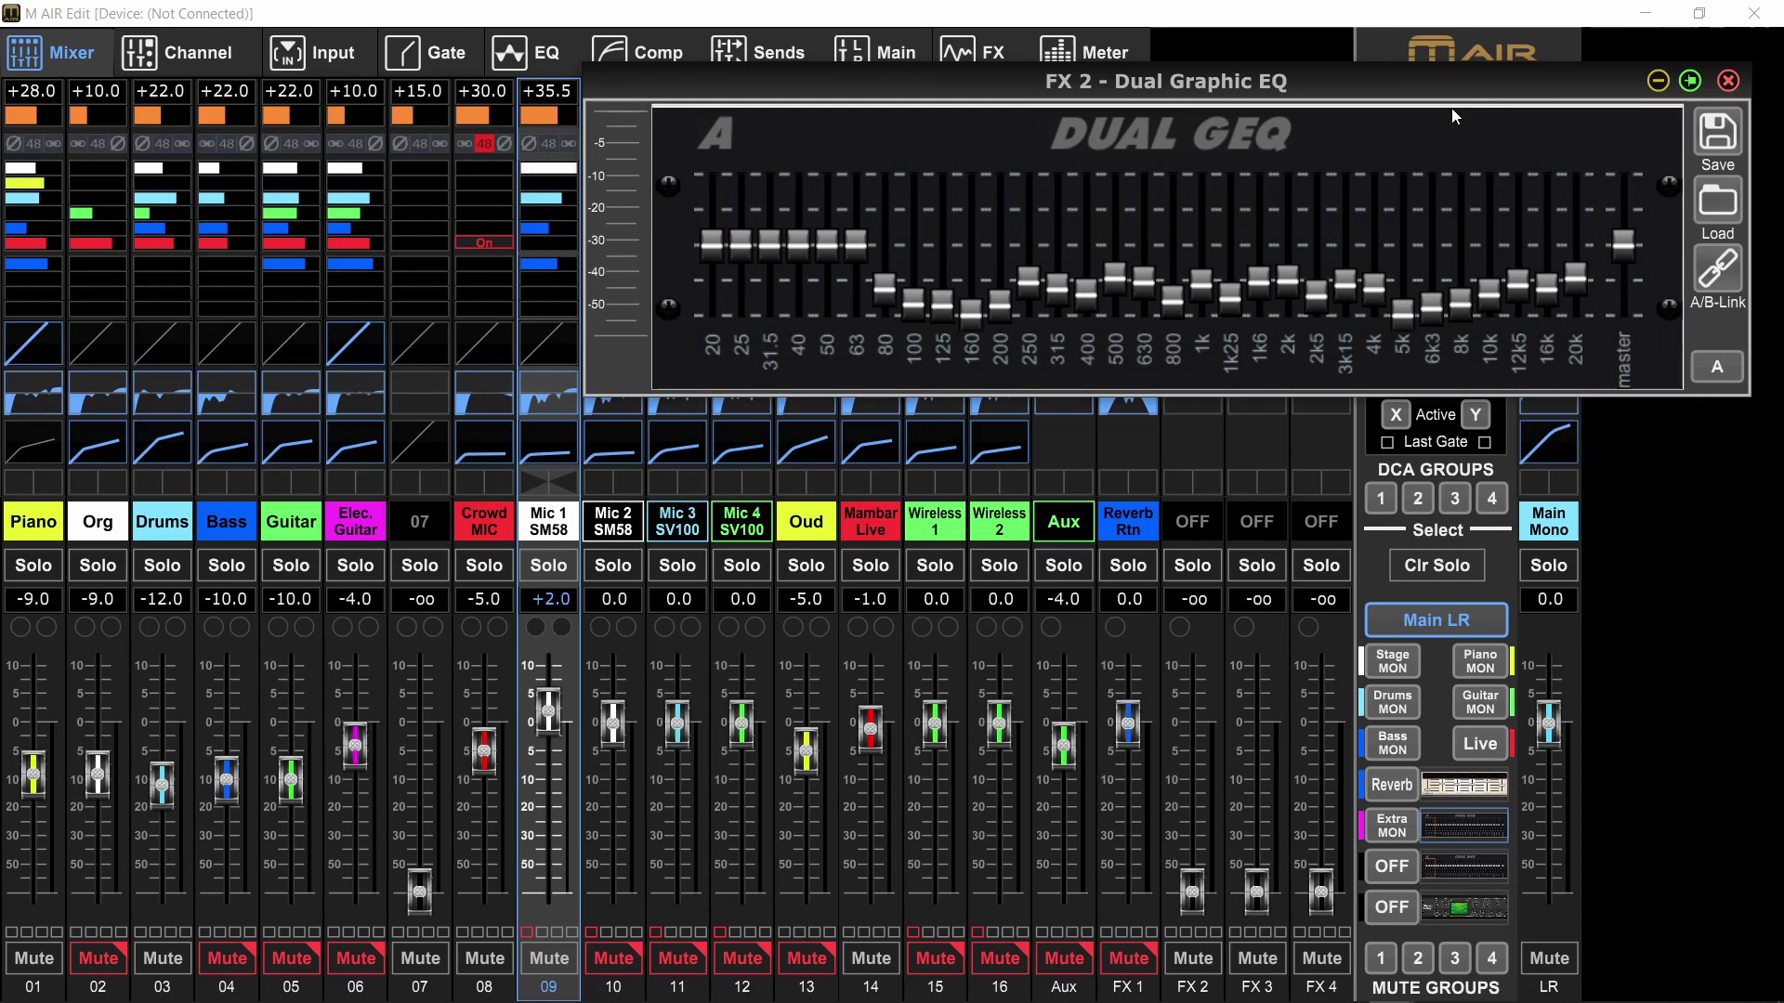
left_click_drag(549, 714, 550, 655)
left_click(1464, 825)
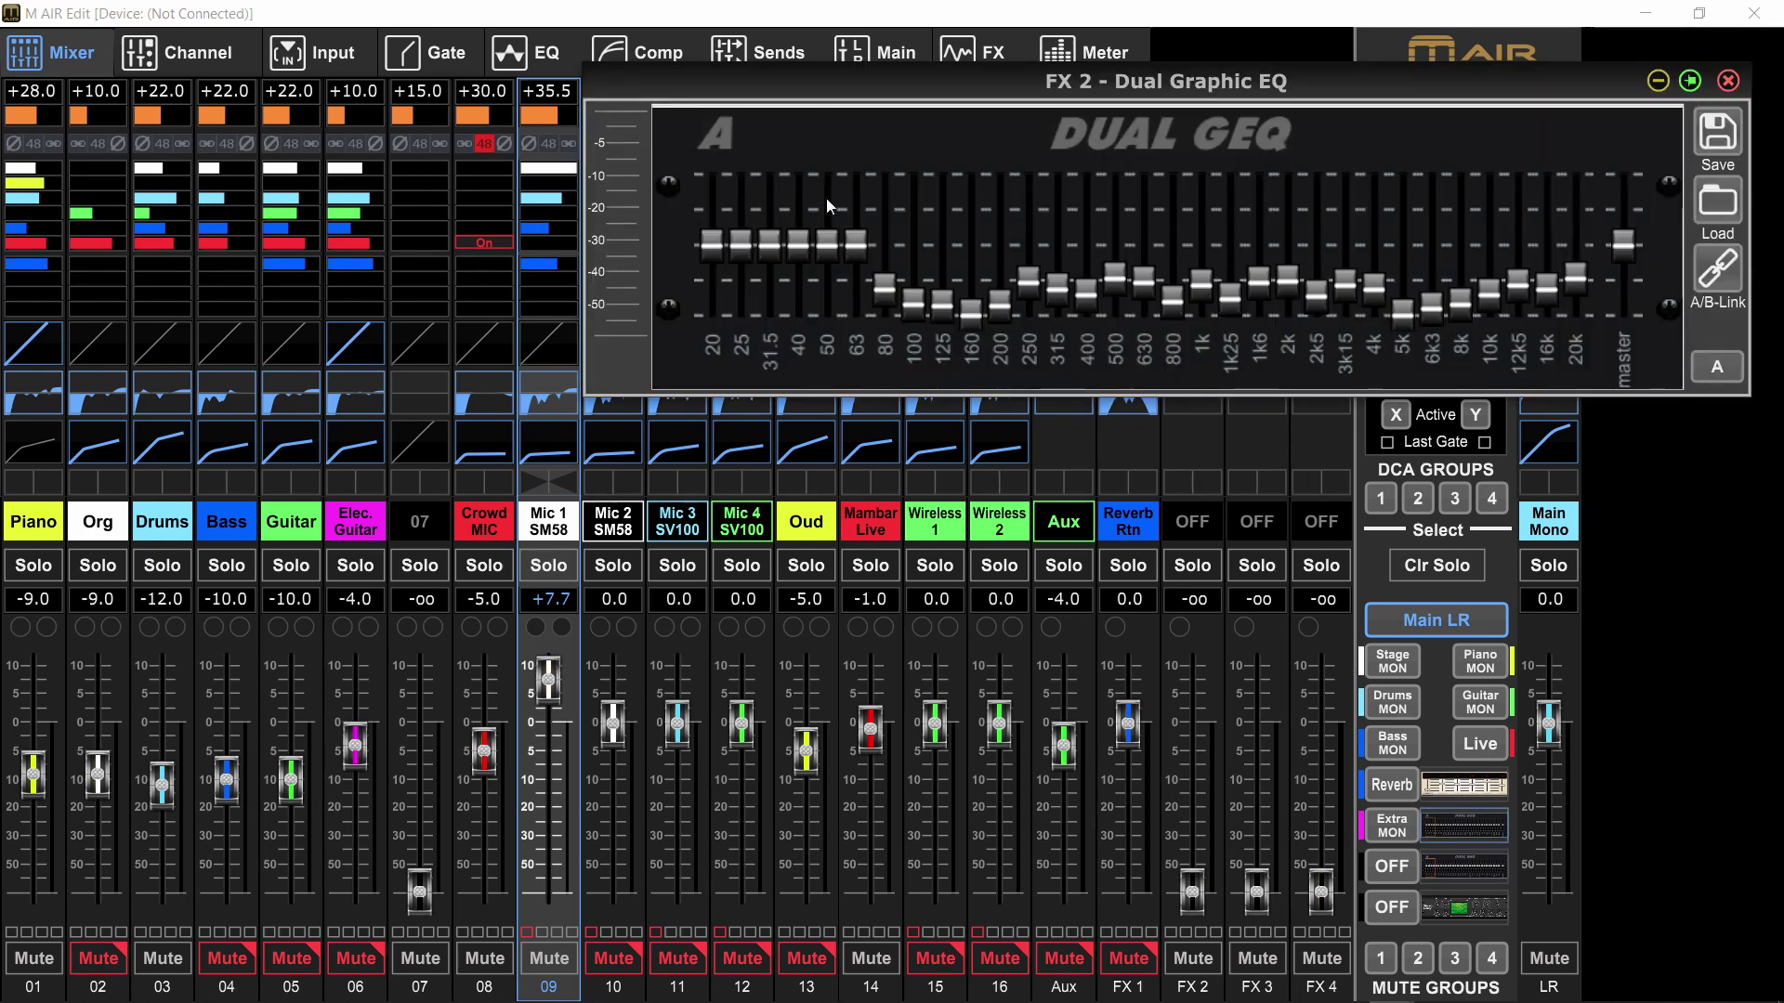
Show the Live bus (Bus 6) sends on the faders and open channel 09's overview page
mouse_move(805, 180)
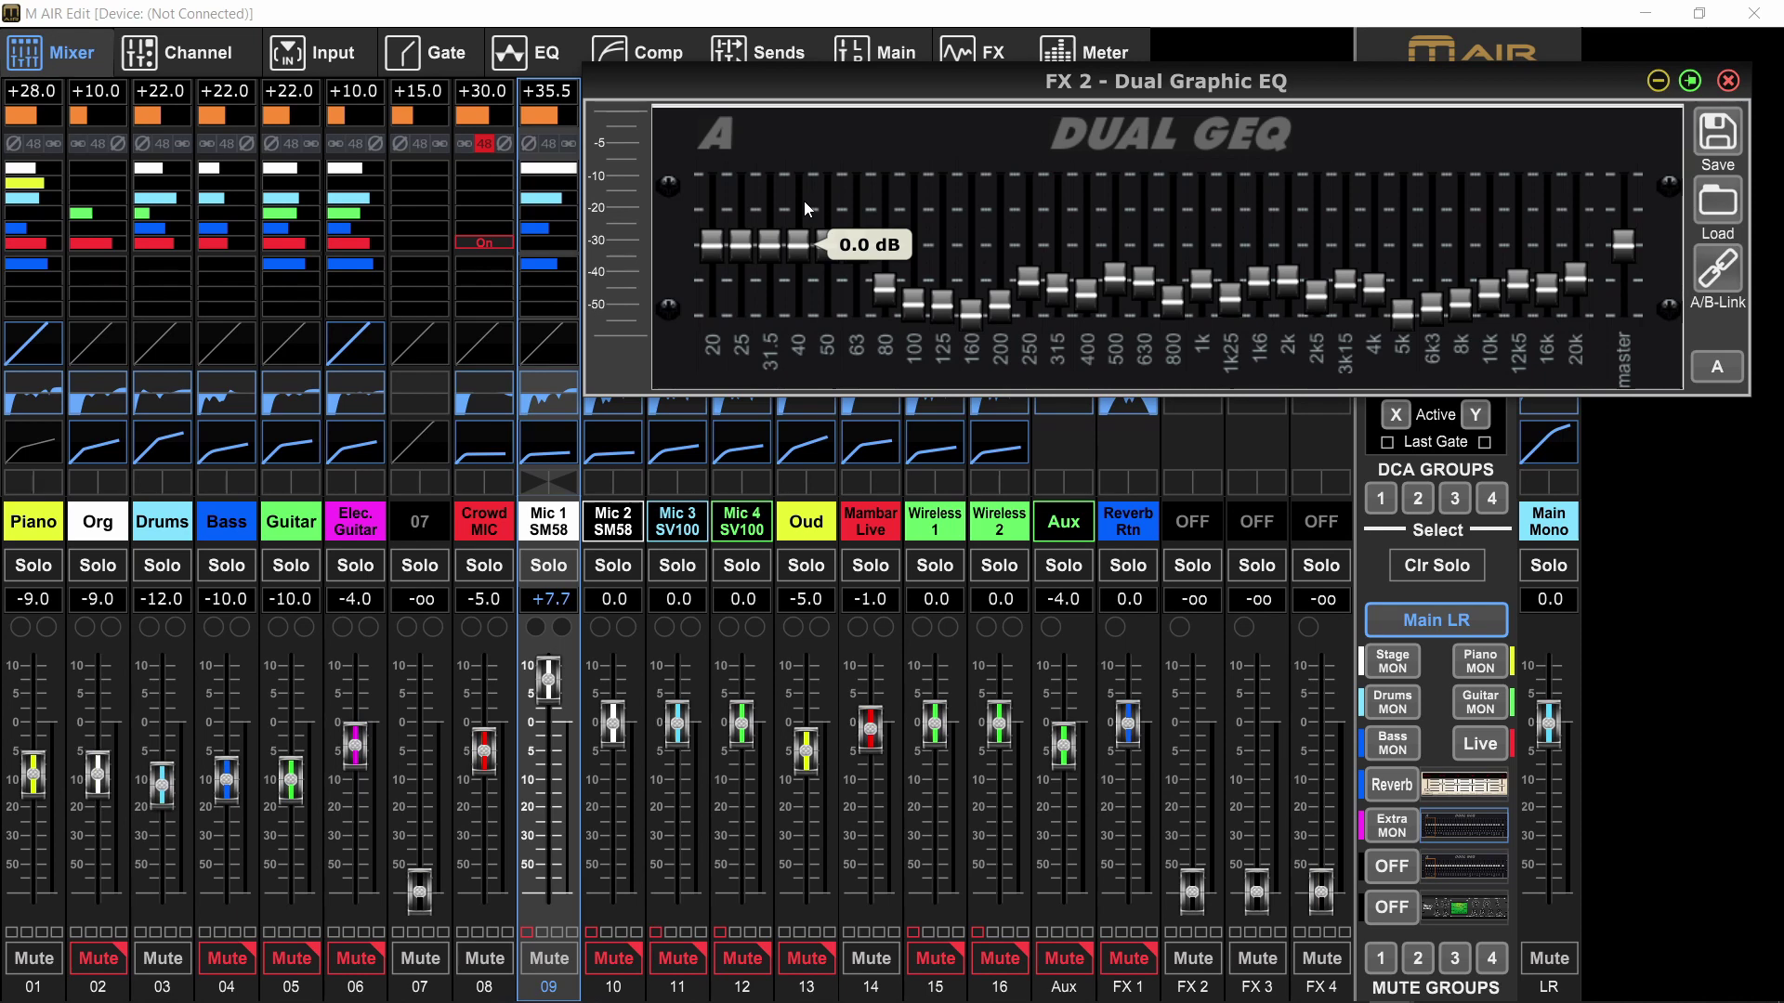
left_click_drag(852, 78, 676, 99)
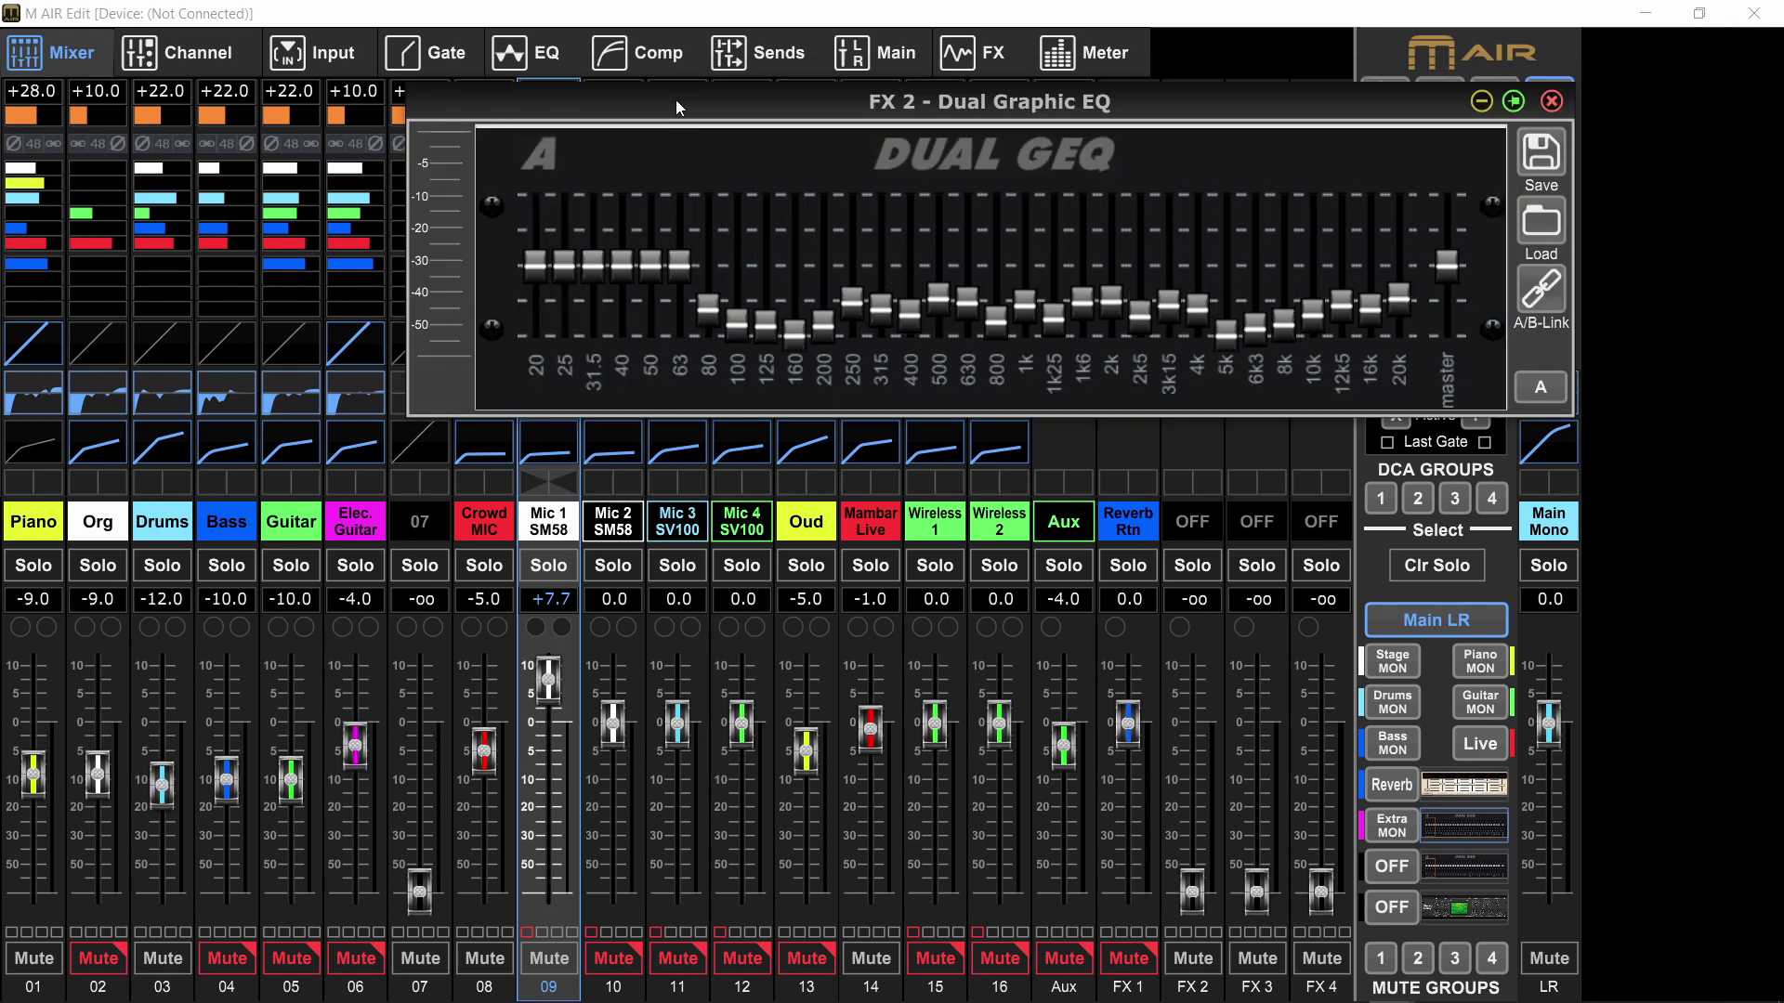
left_click(1468, 745)
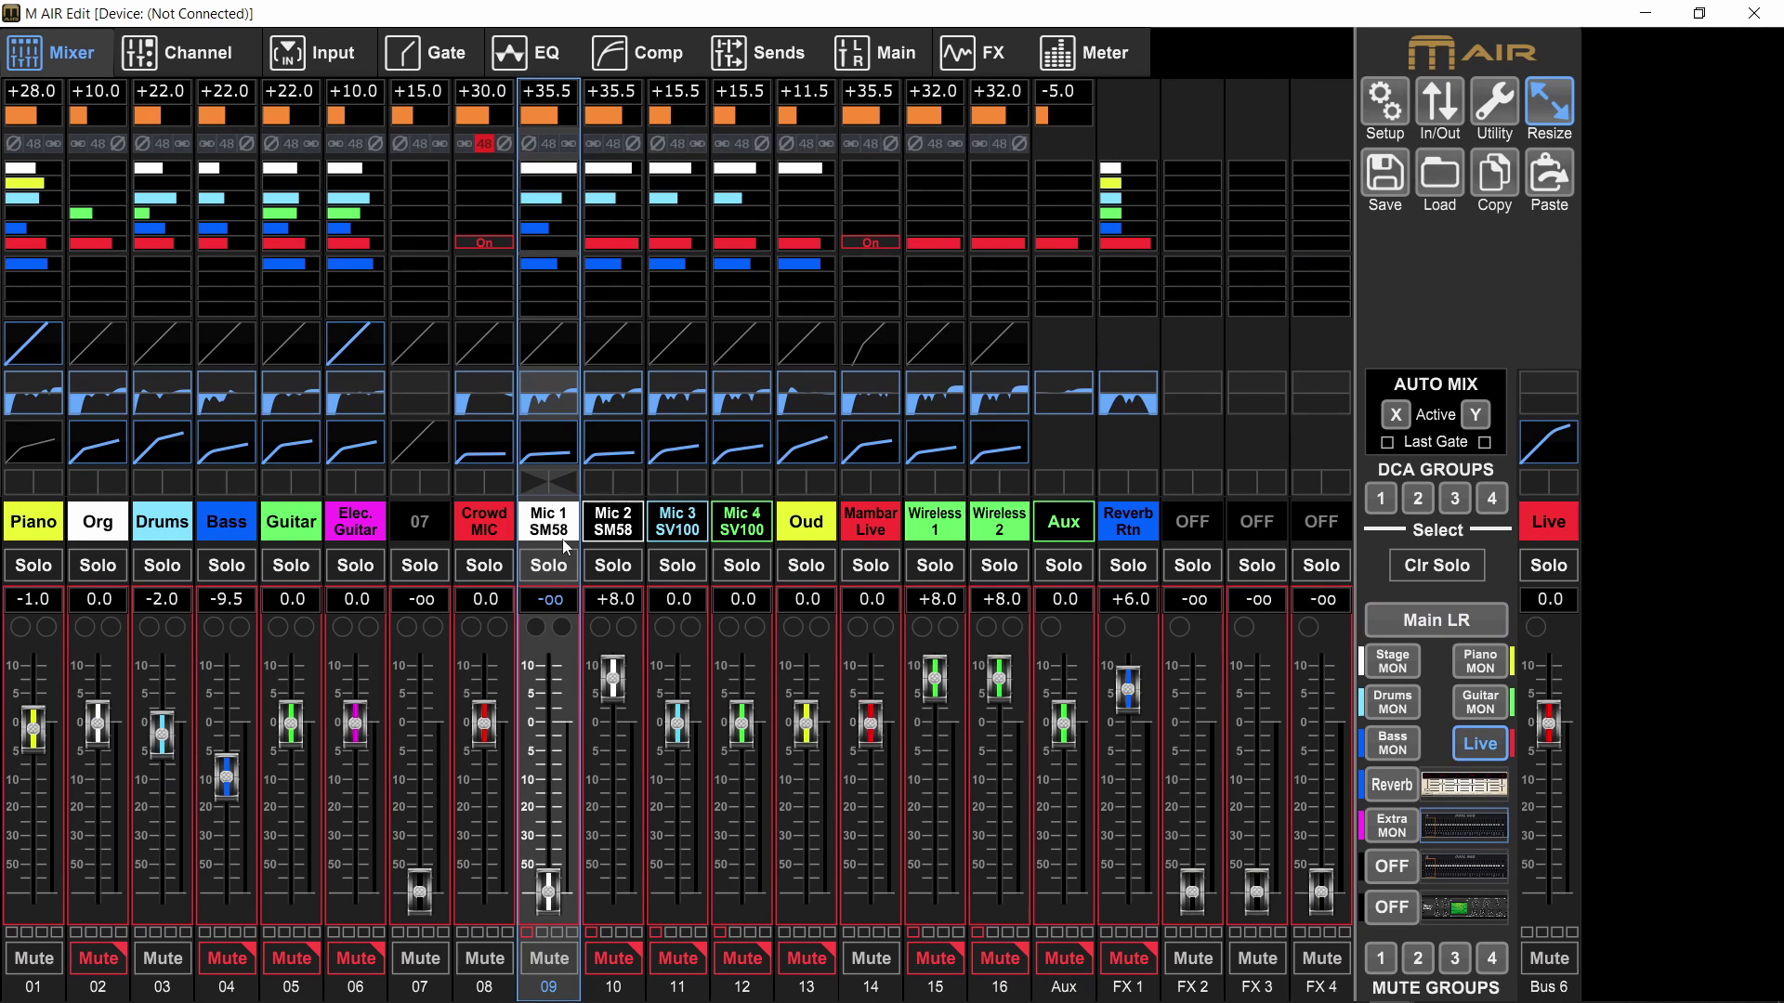
left_click(327, 51)
left_click(231, 52)
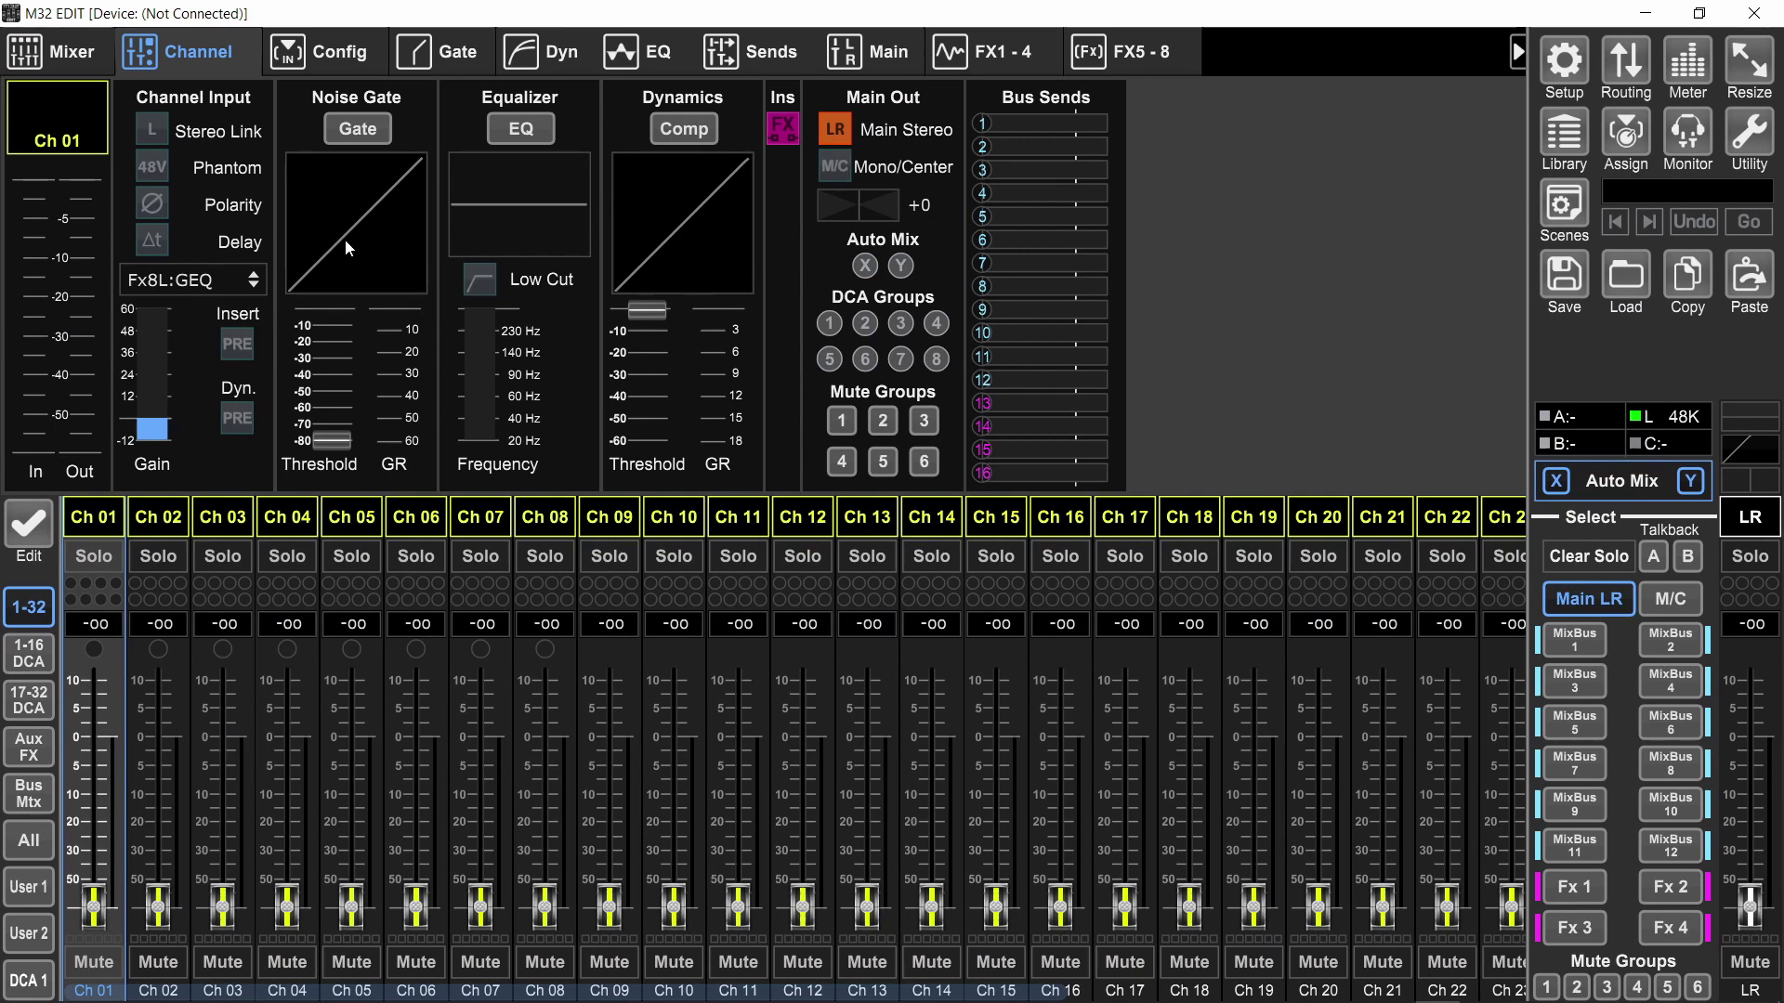
Turn on Insert PRE and Dyn. PRE for Ch 01, giving gate, insert, dynamics, EQ order
left_click(241, 344)
left_click(241, 345)
left_click(244, 346)
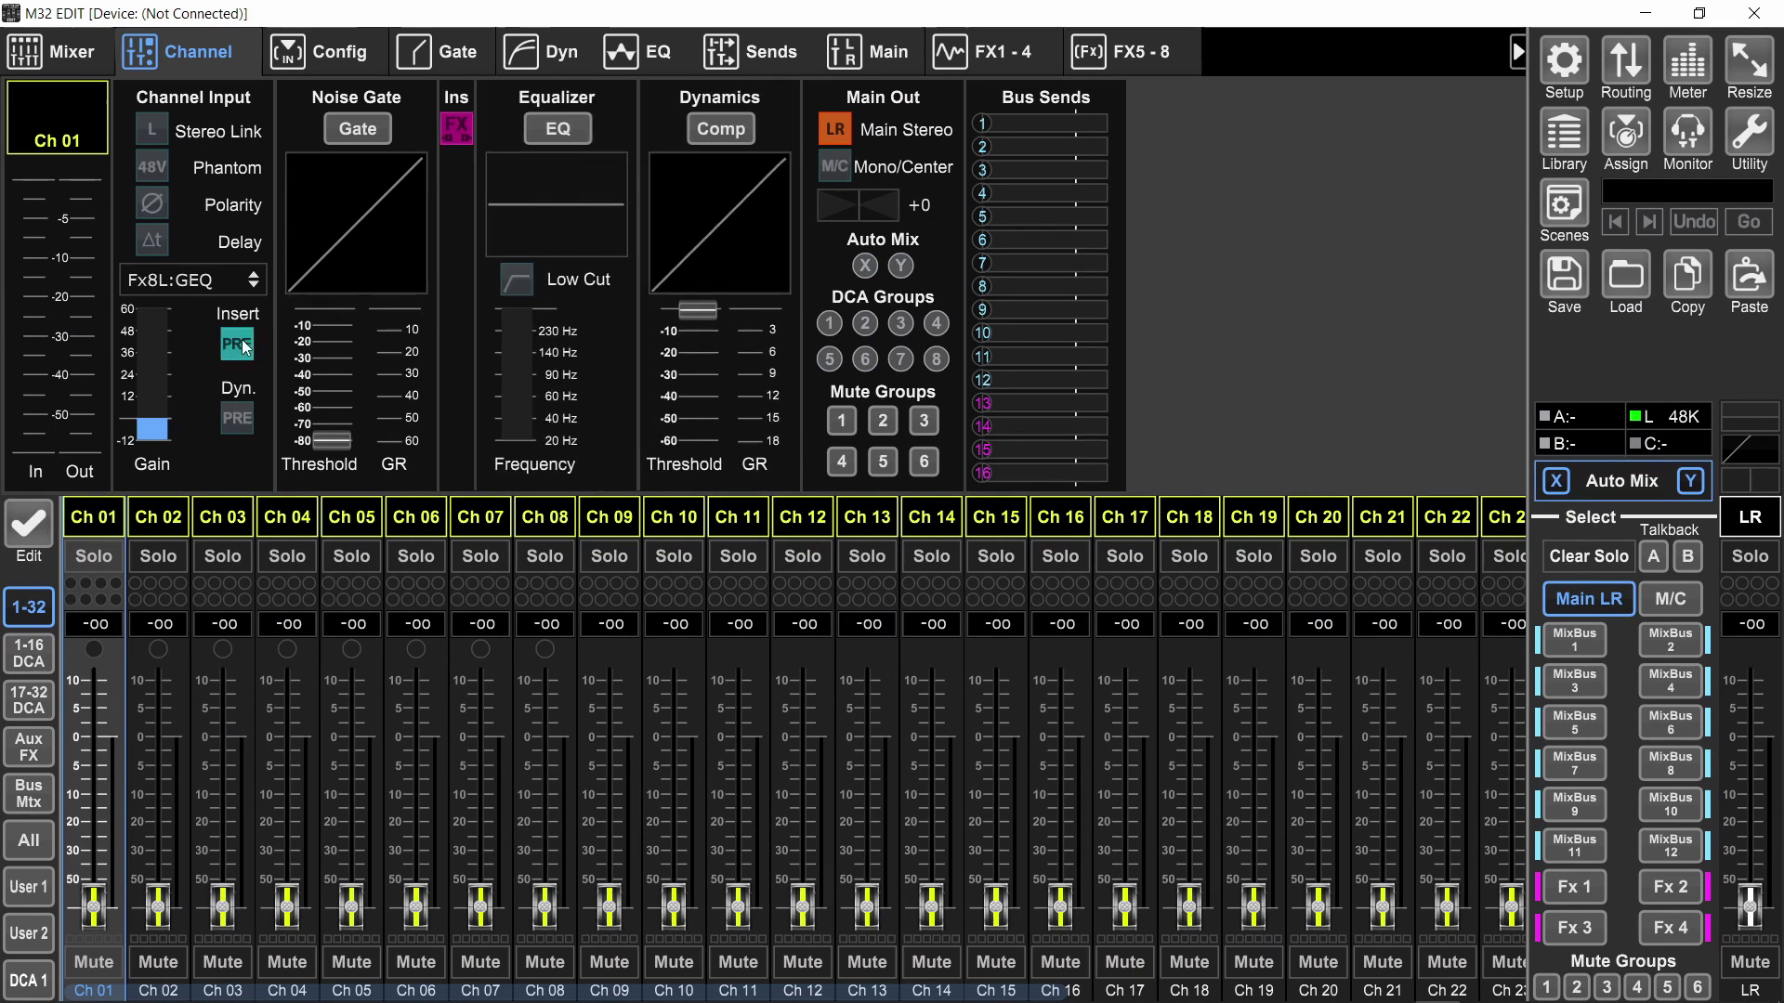
left_click(239, 418)
left_click(238, 418)
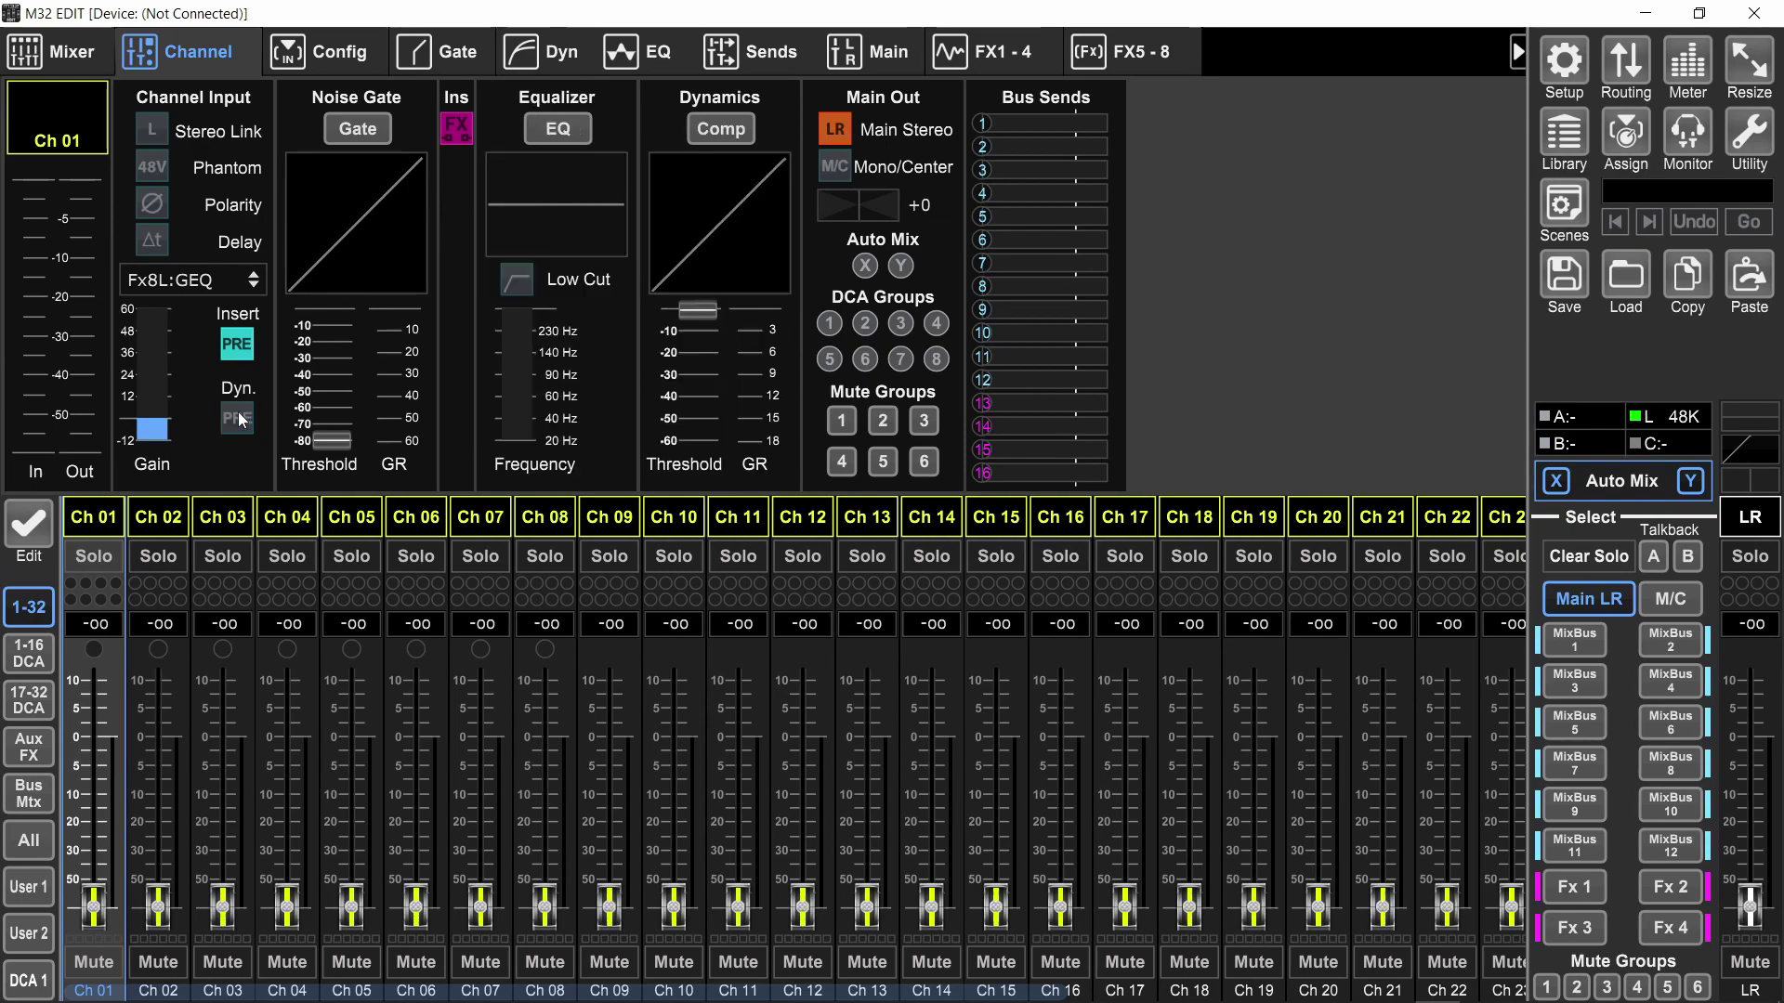
left_click(238, 418)
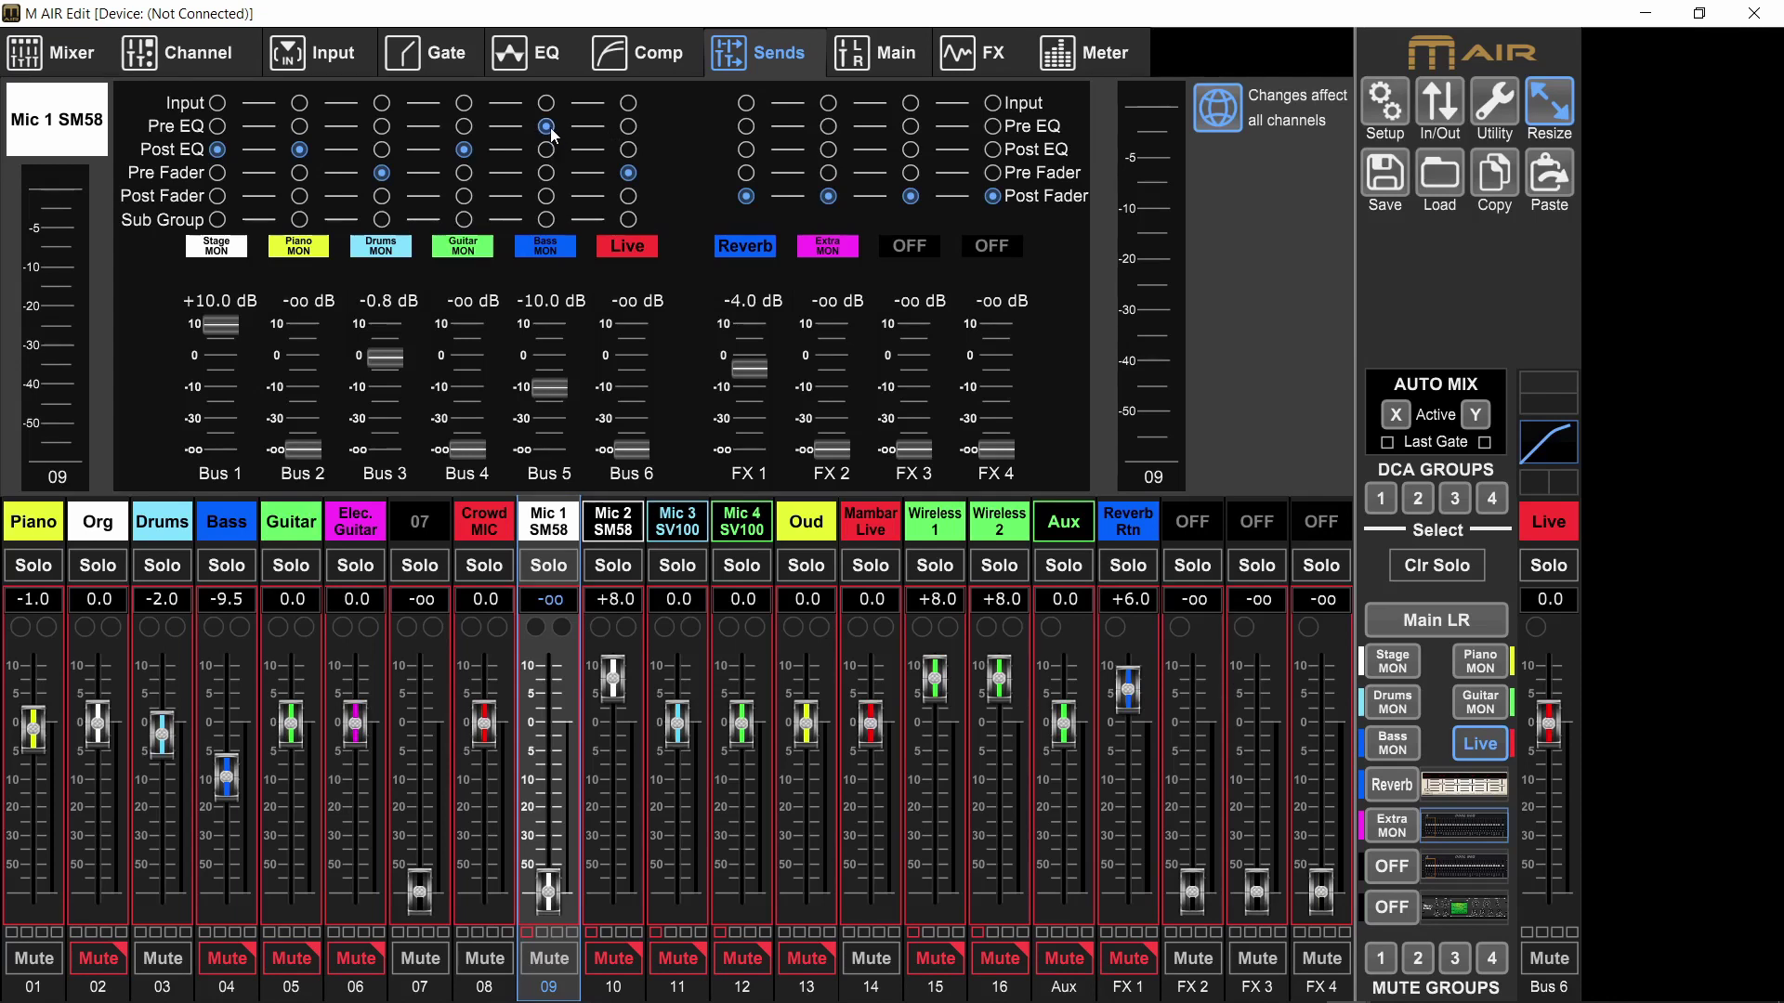
Tap Mic 1 SM58's Bus 5 send from Input and return the faders to Main LR
left_click(547, 104)
left_click(1437, 619)
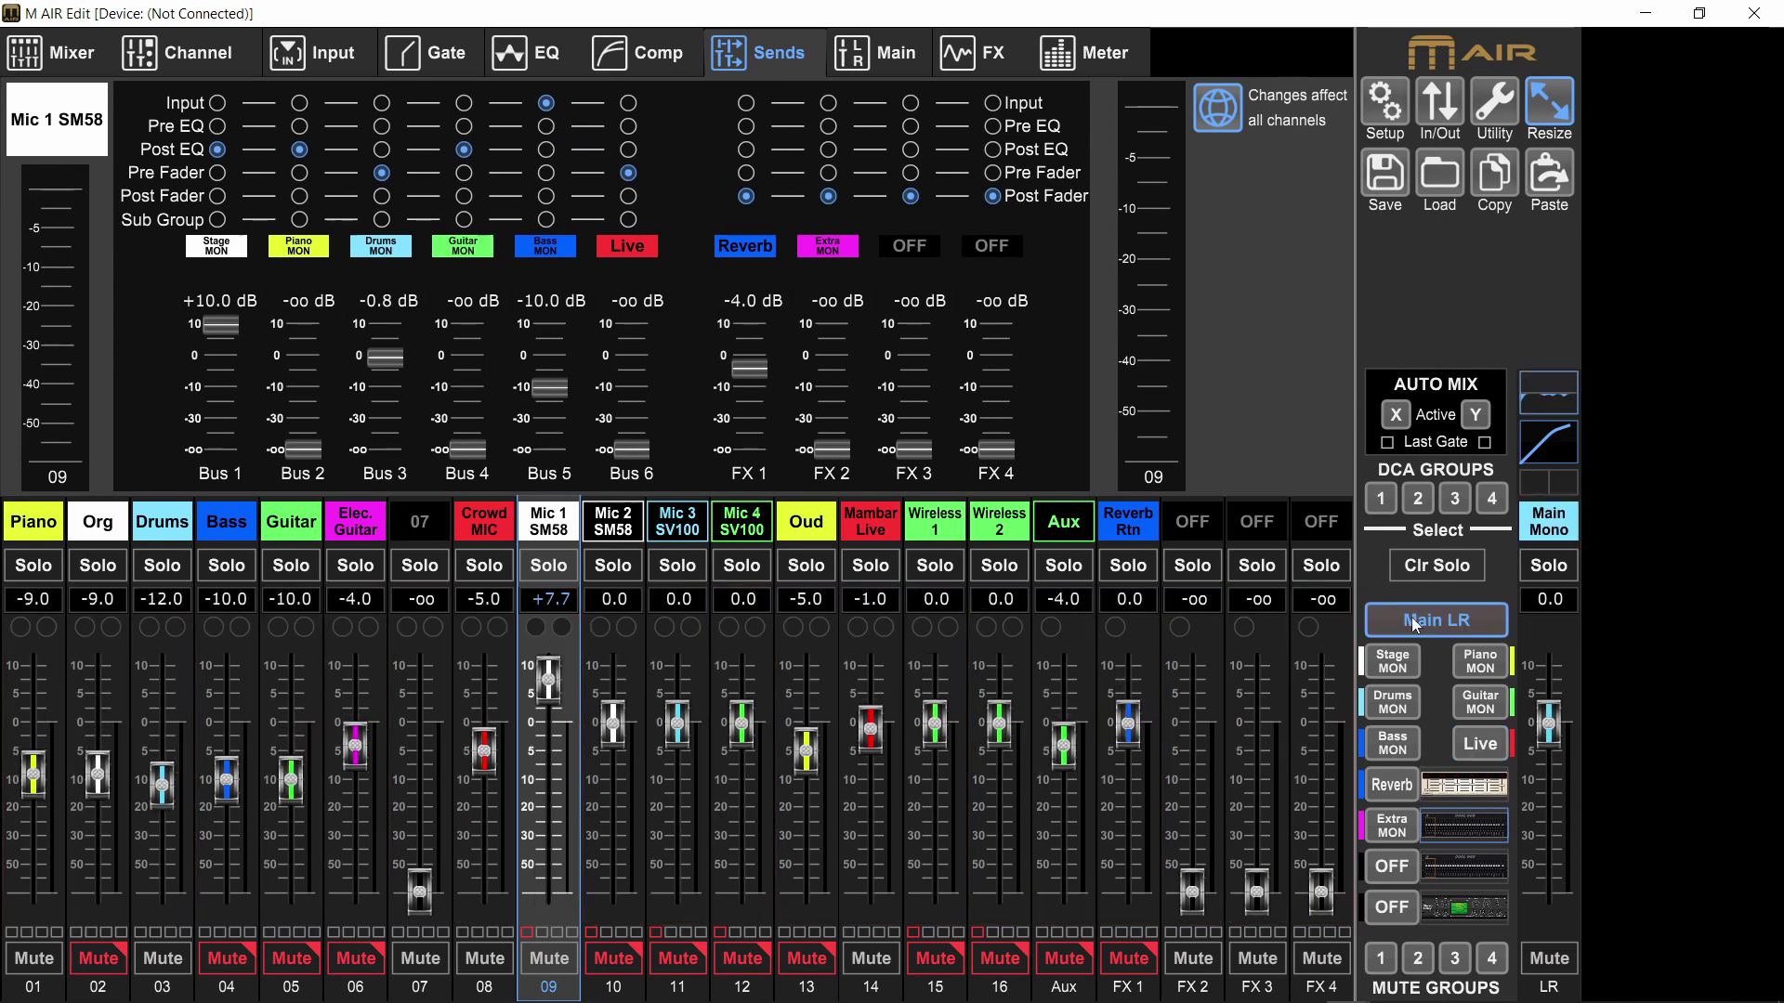
left_click(80, 58)
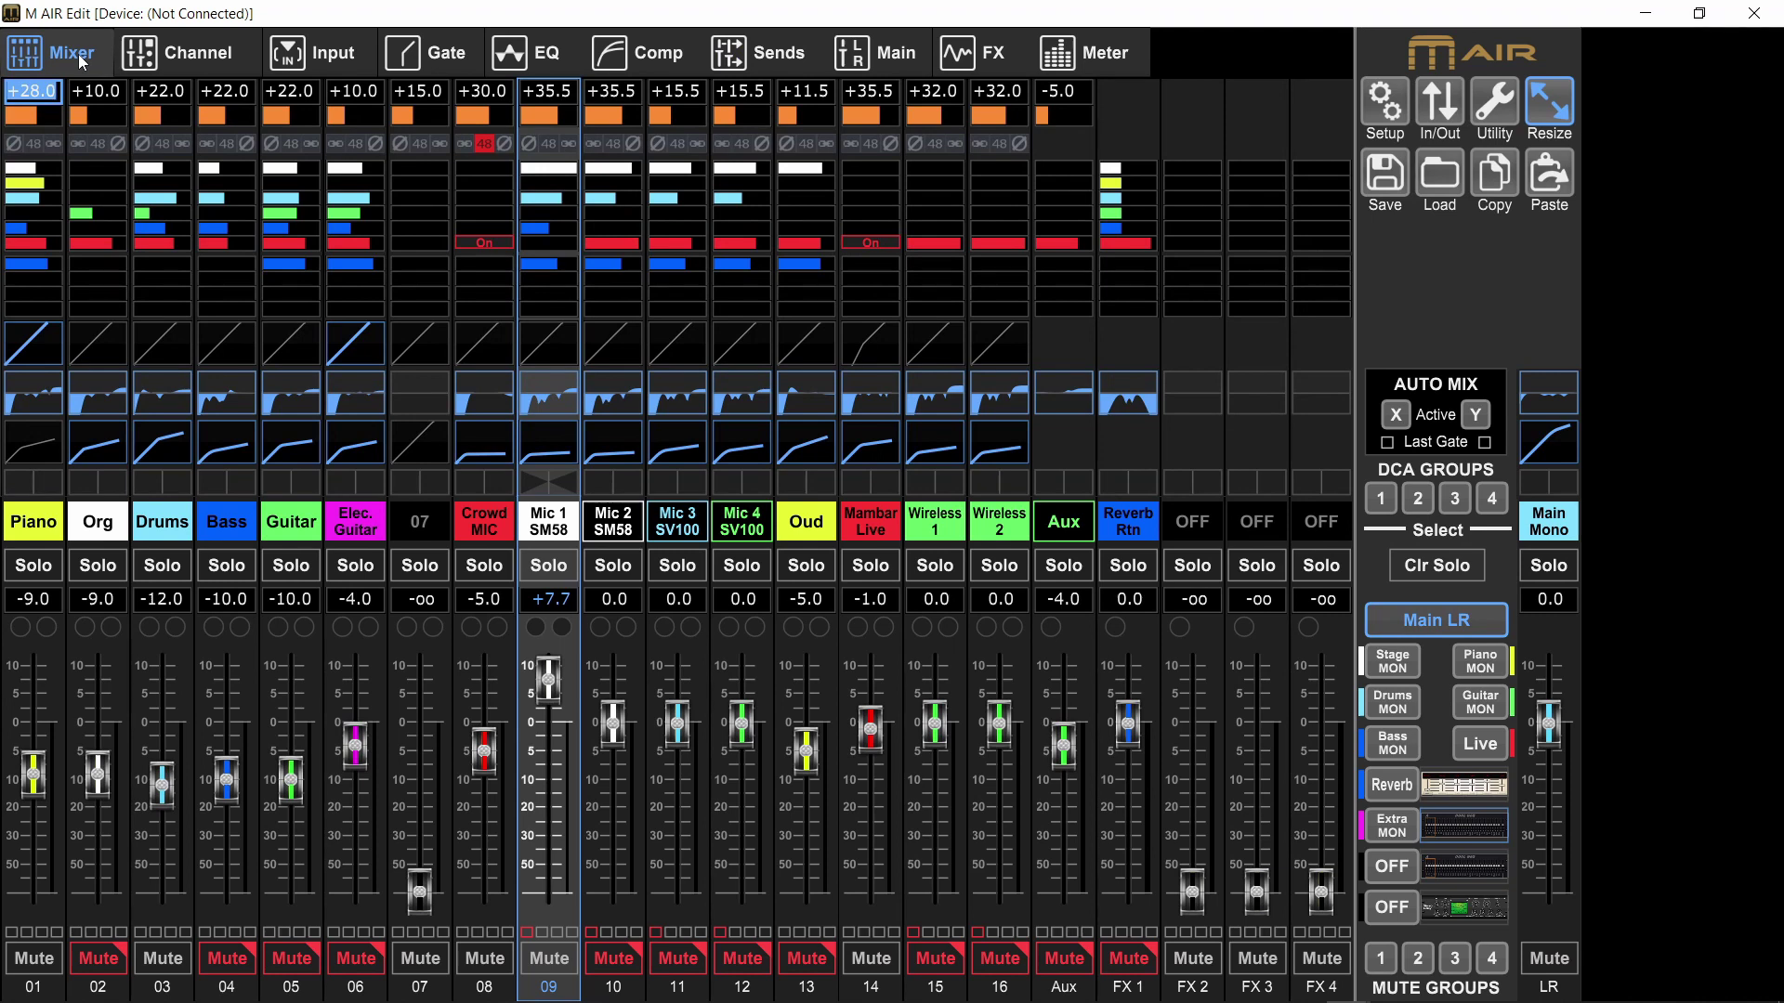
Open Mambar Live's (channel 14) input page and compare it with Mic 1 SM58's
left_click(874, 527)
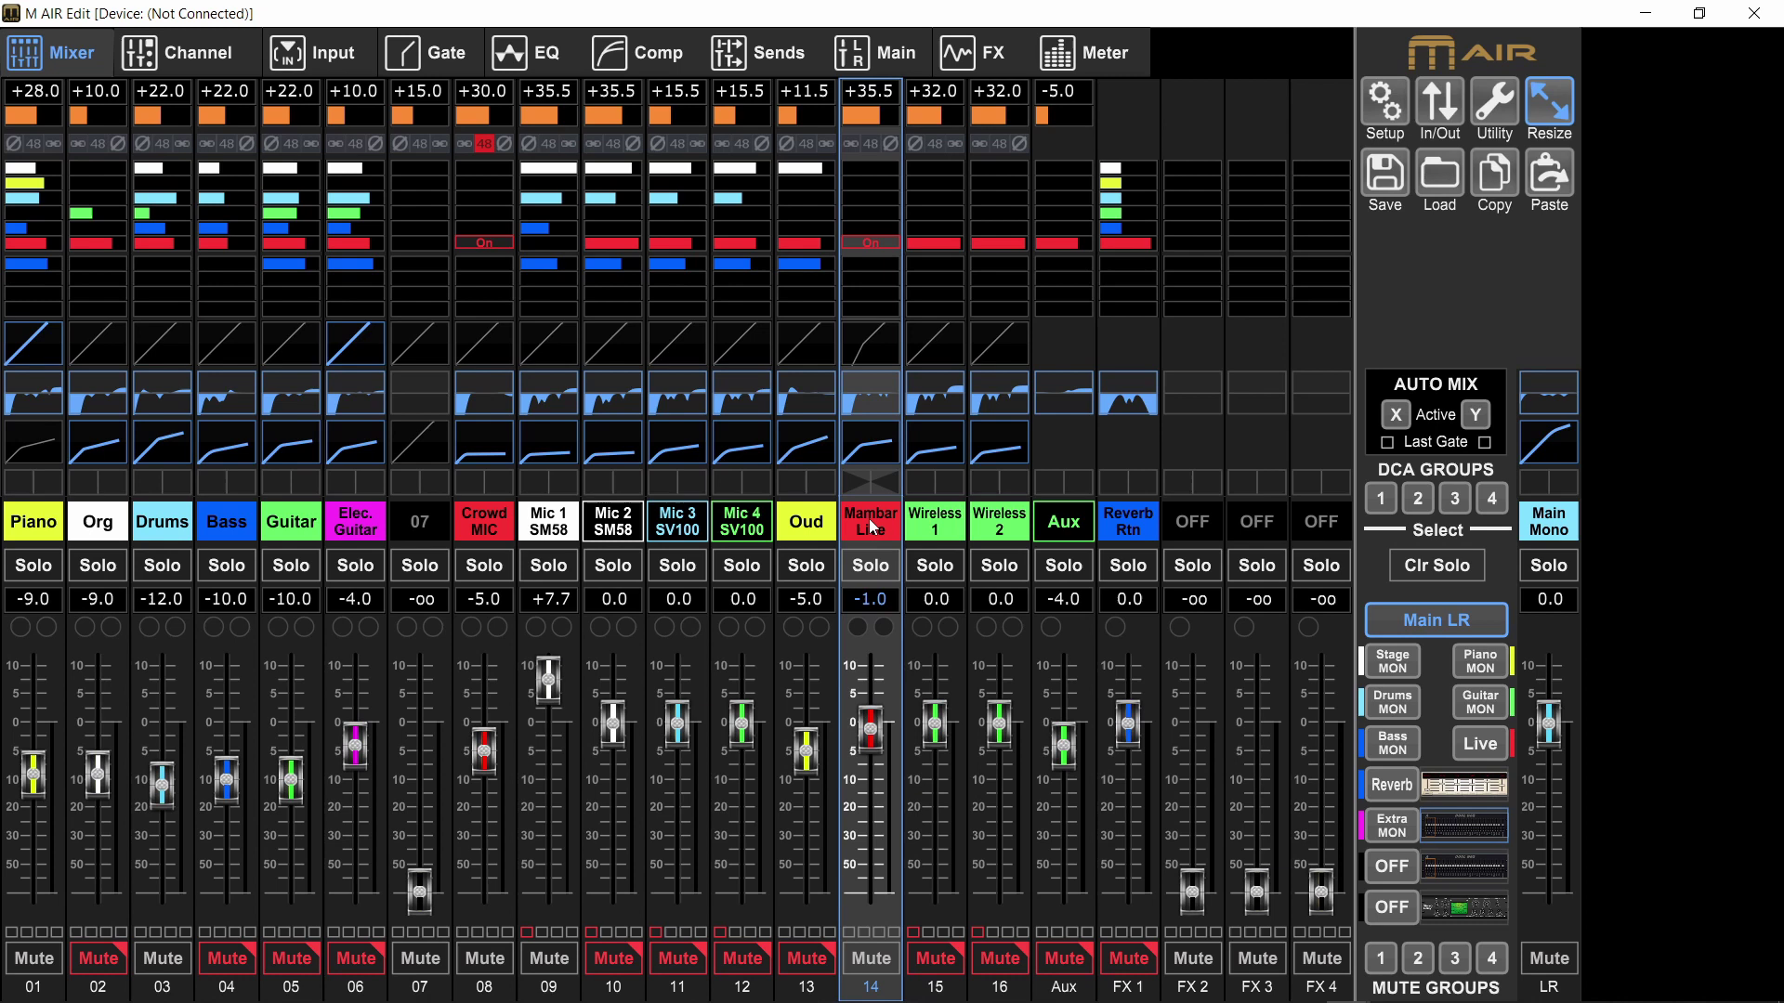
left_click(313, 53)
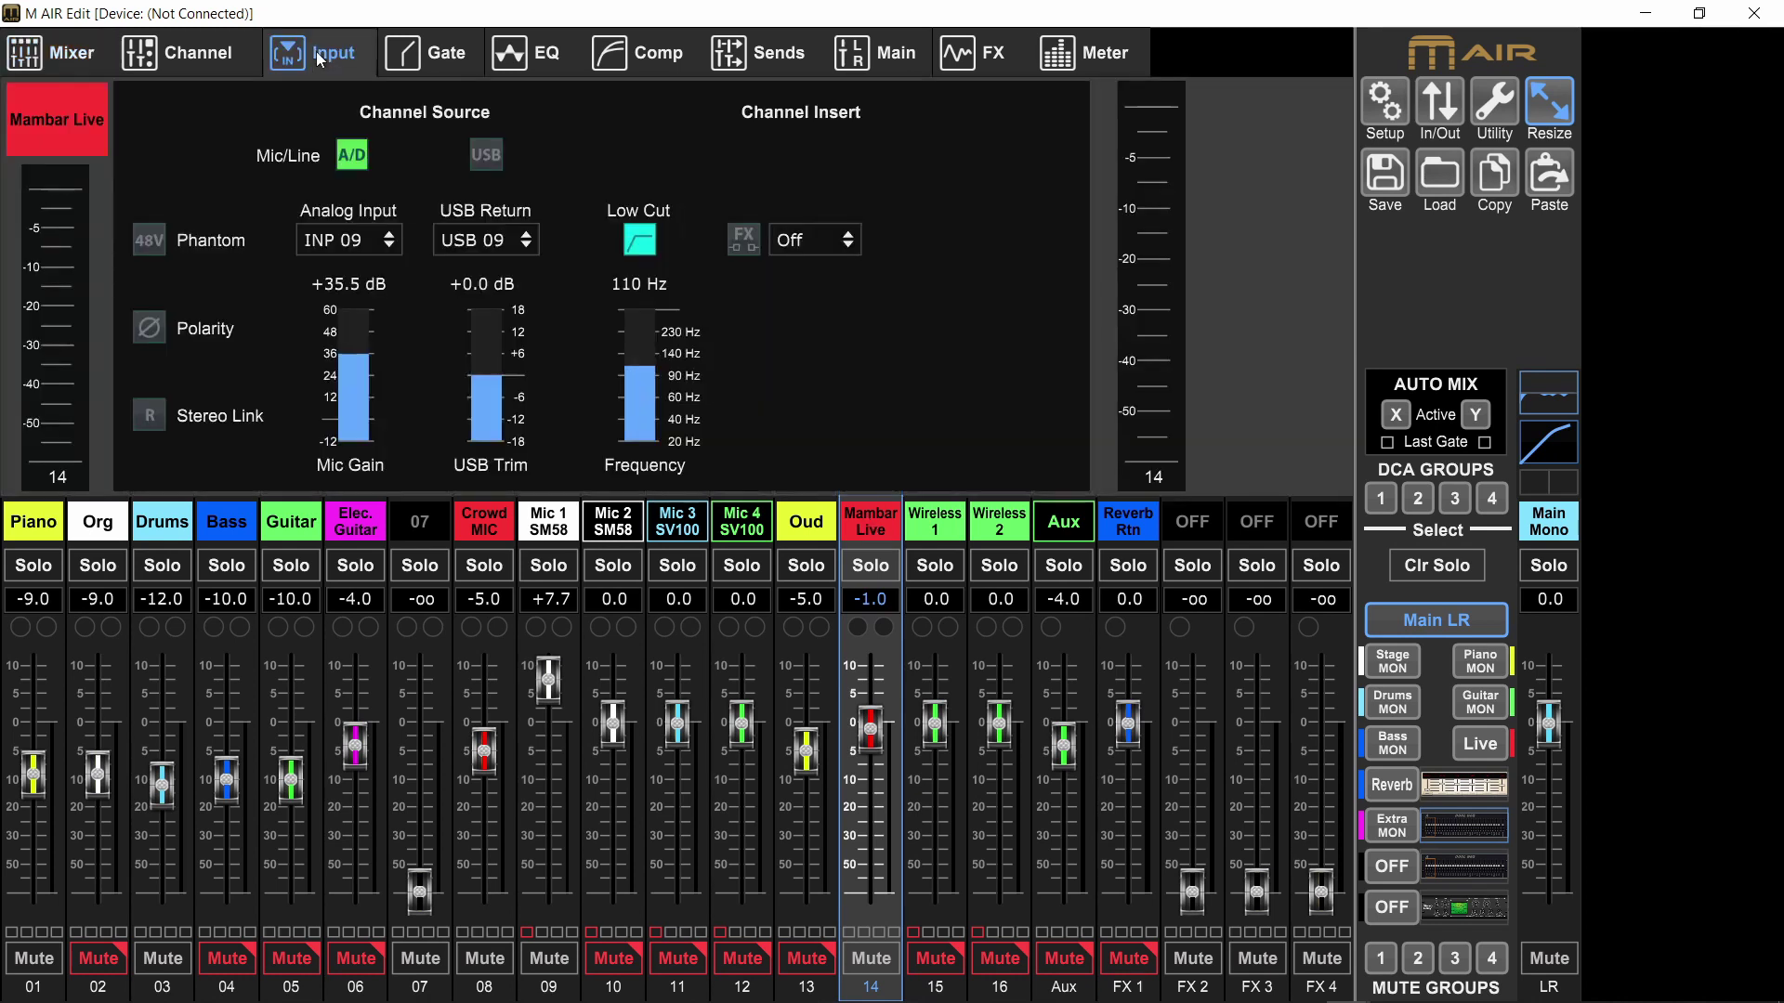
left_click(549, 532)
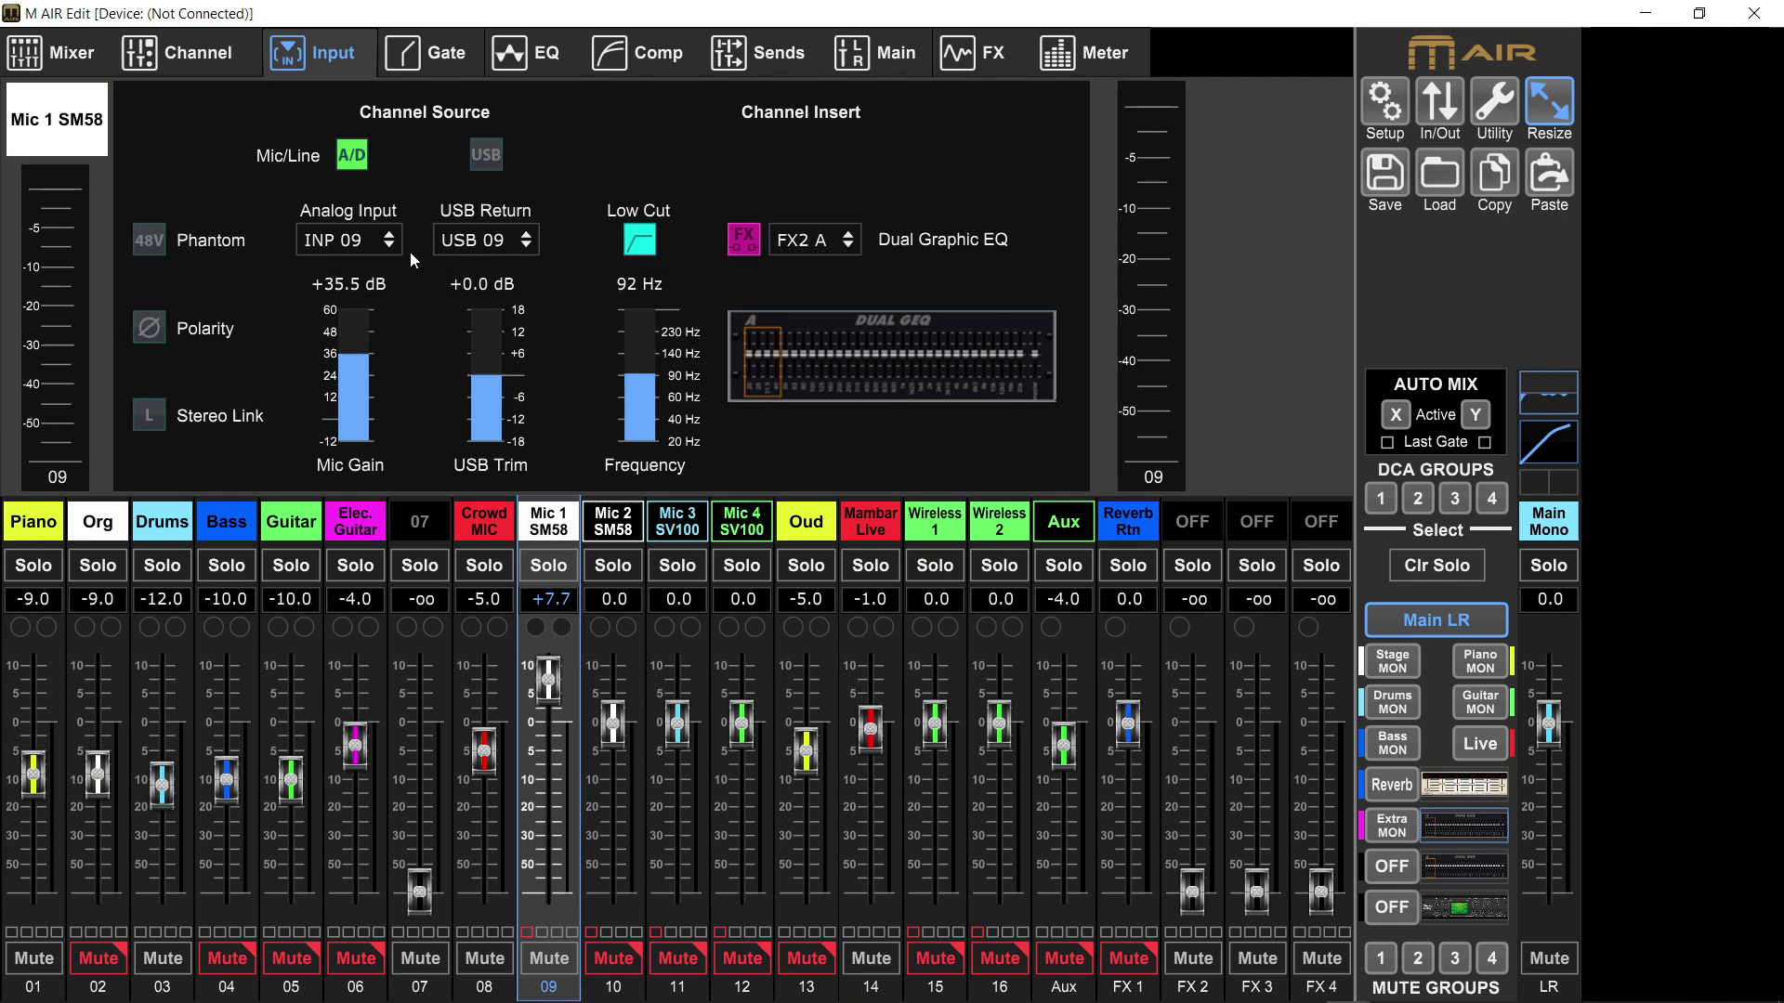
left_click(889, 534)
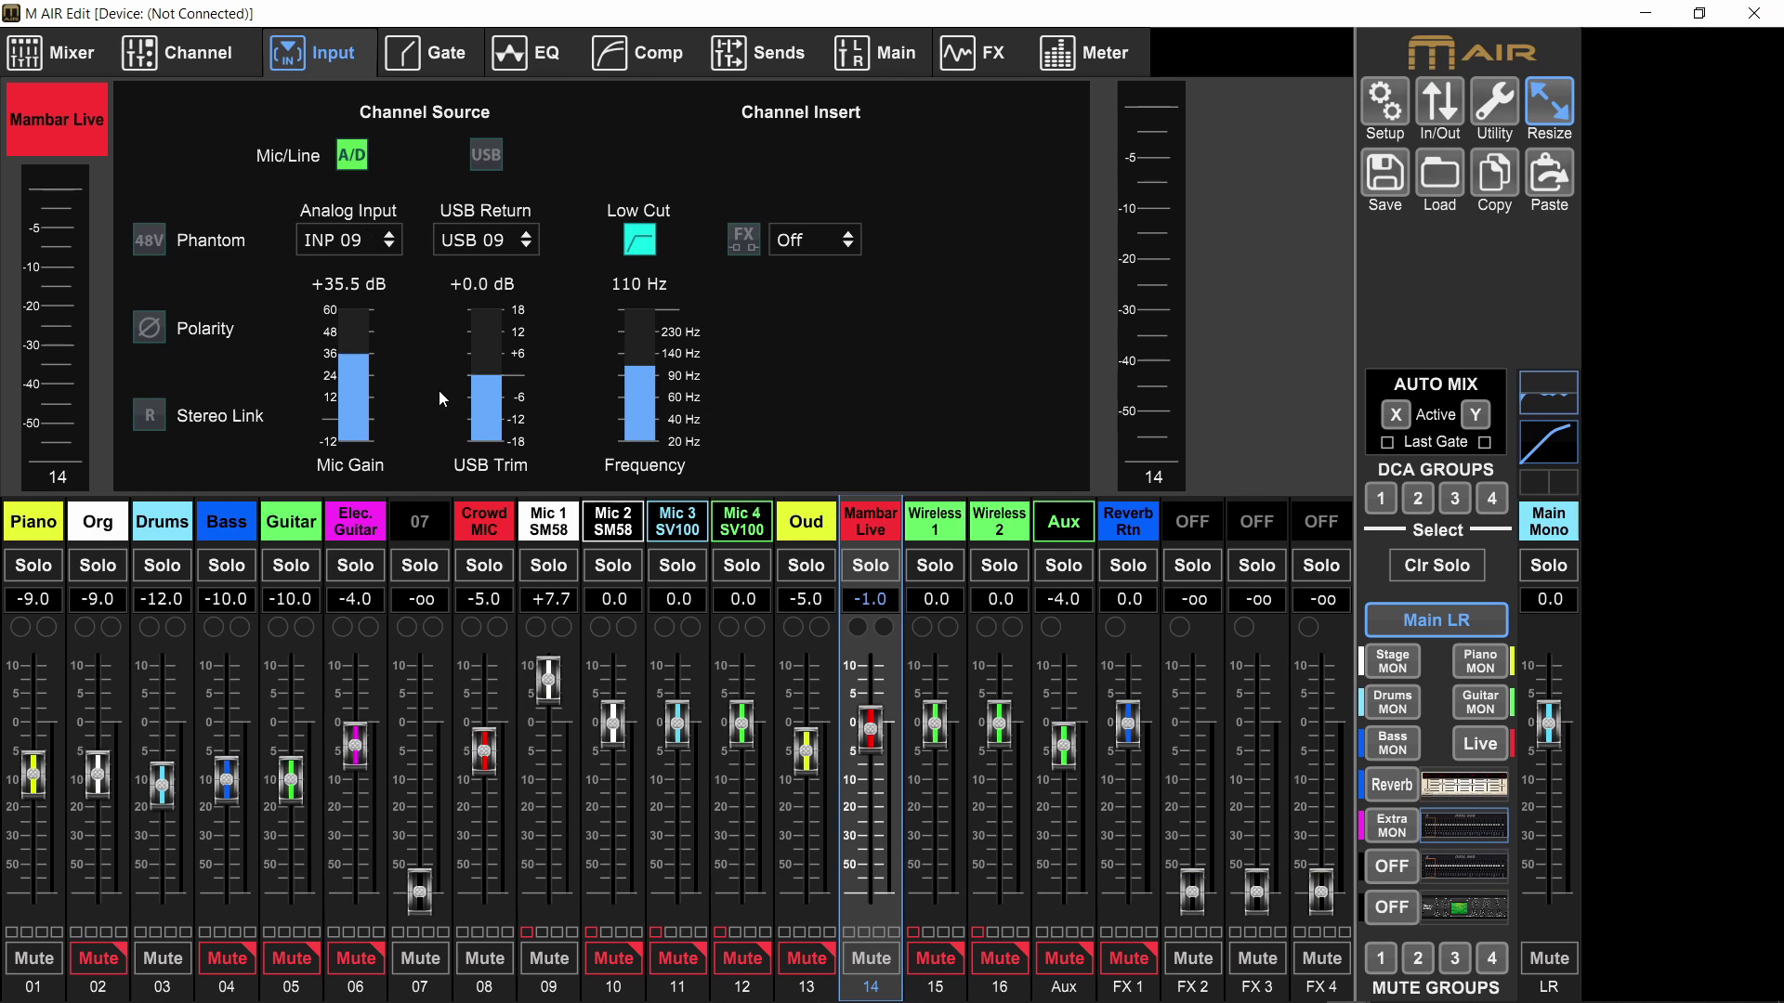
left_click(526, 536)
Review Mambar Live's EQ and compressor, then lower Mic 1 SM58's fader to +4.2
left_click(839, 539)
left_click(539, 61)
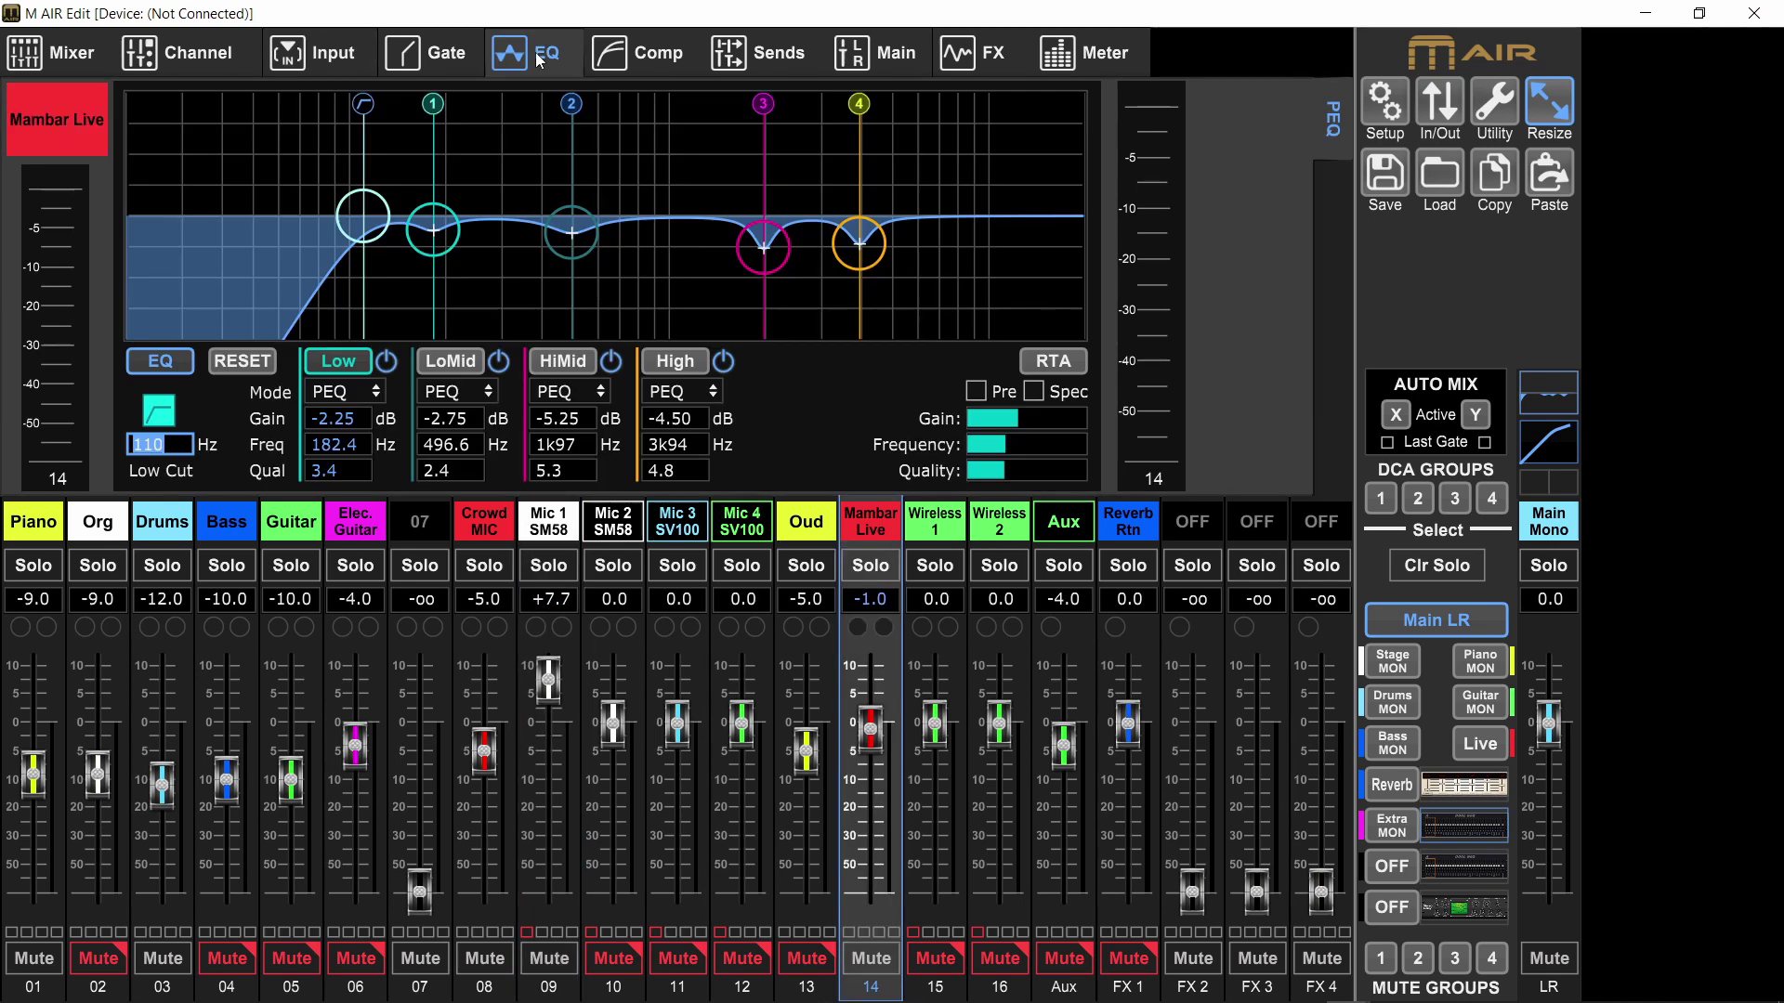
left_click(622, 59)
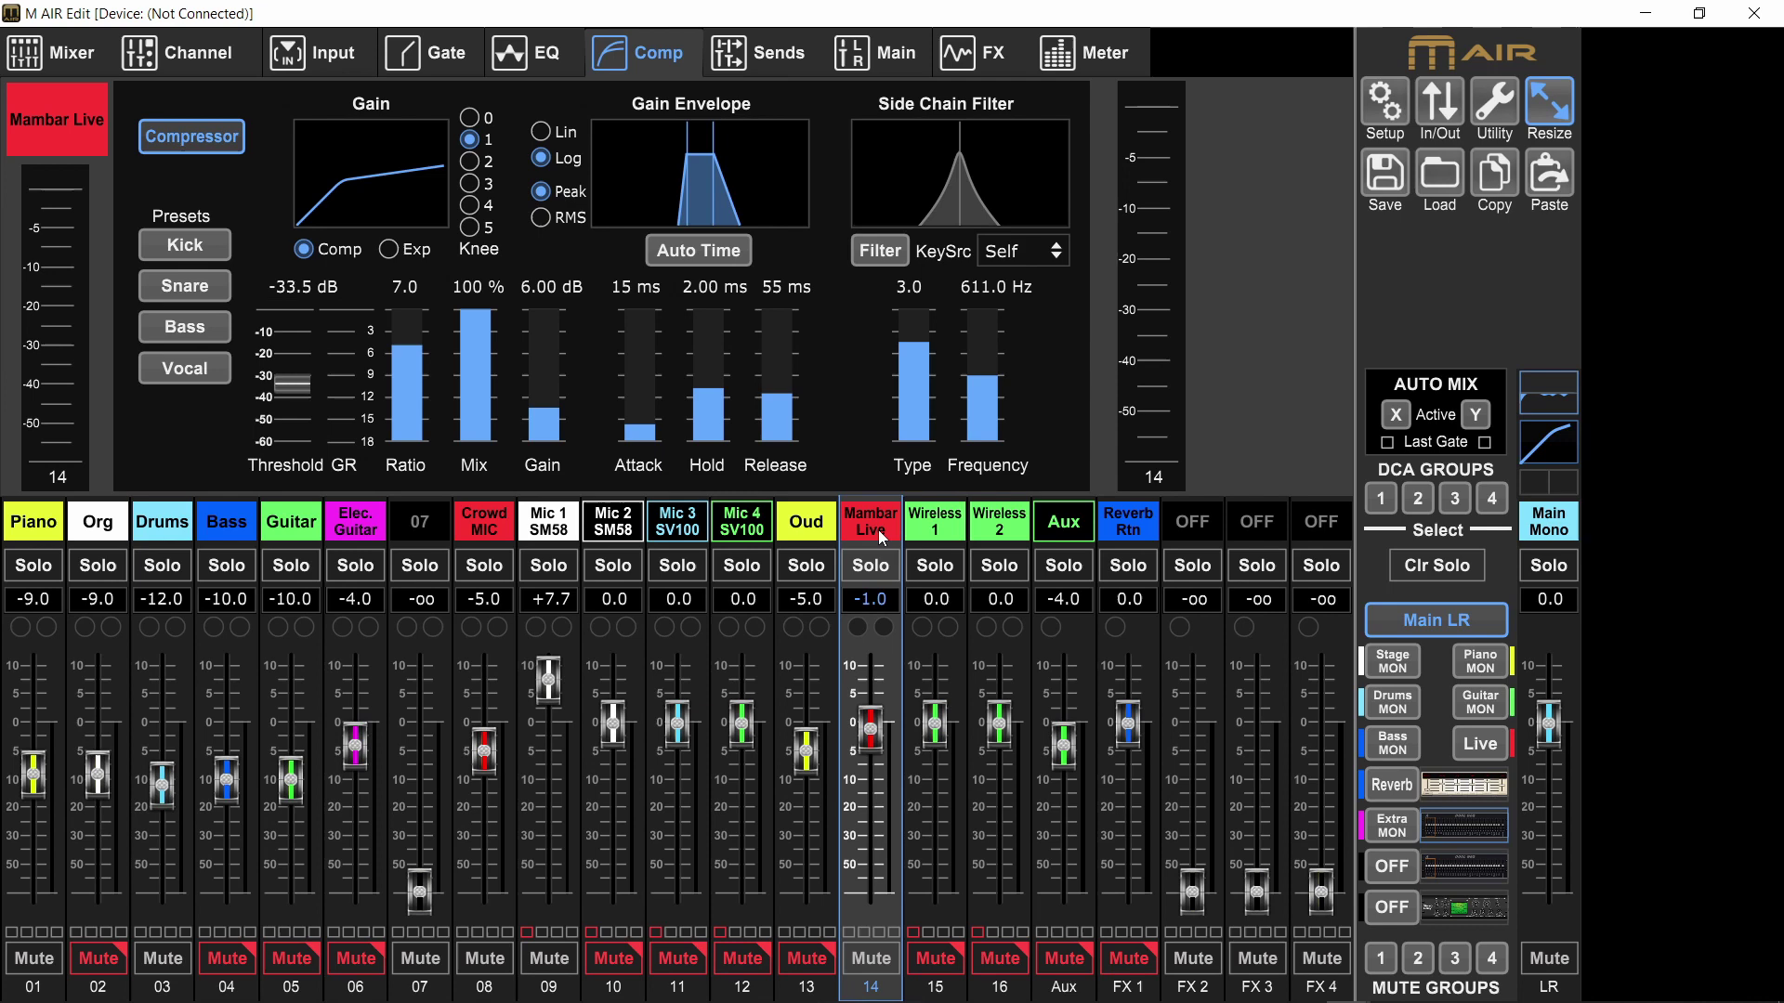
left_click(576, 537)
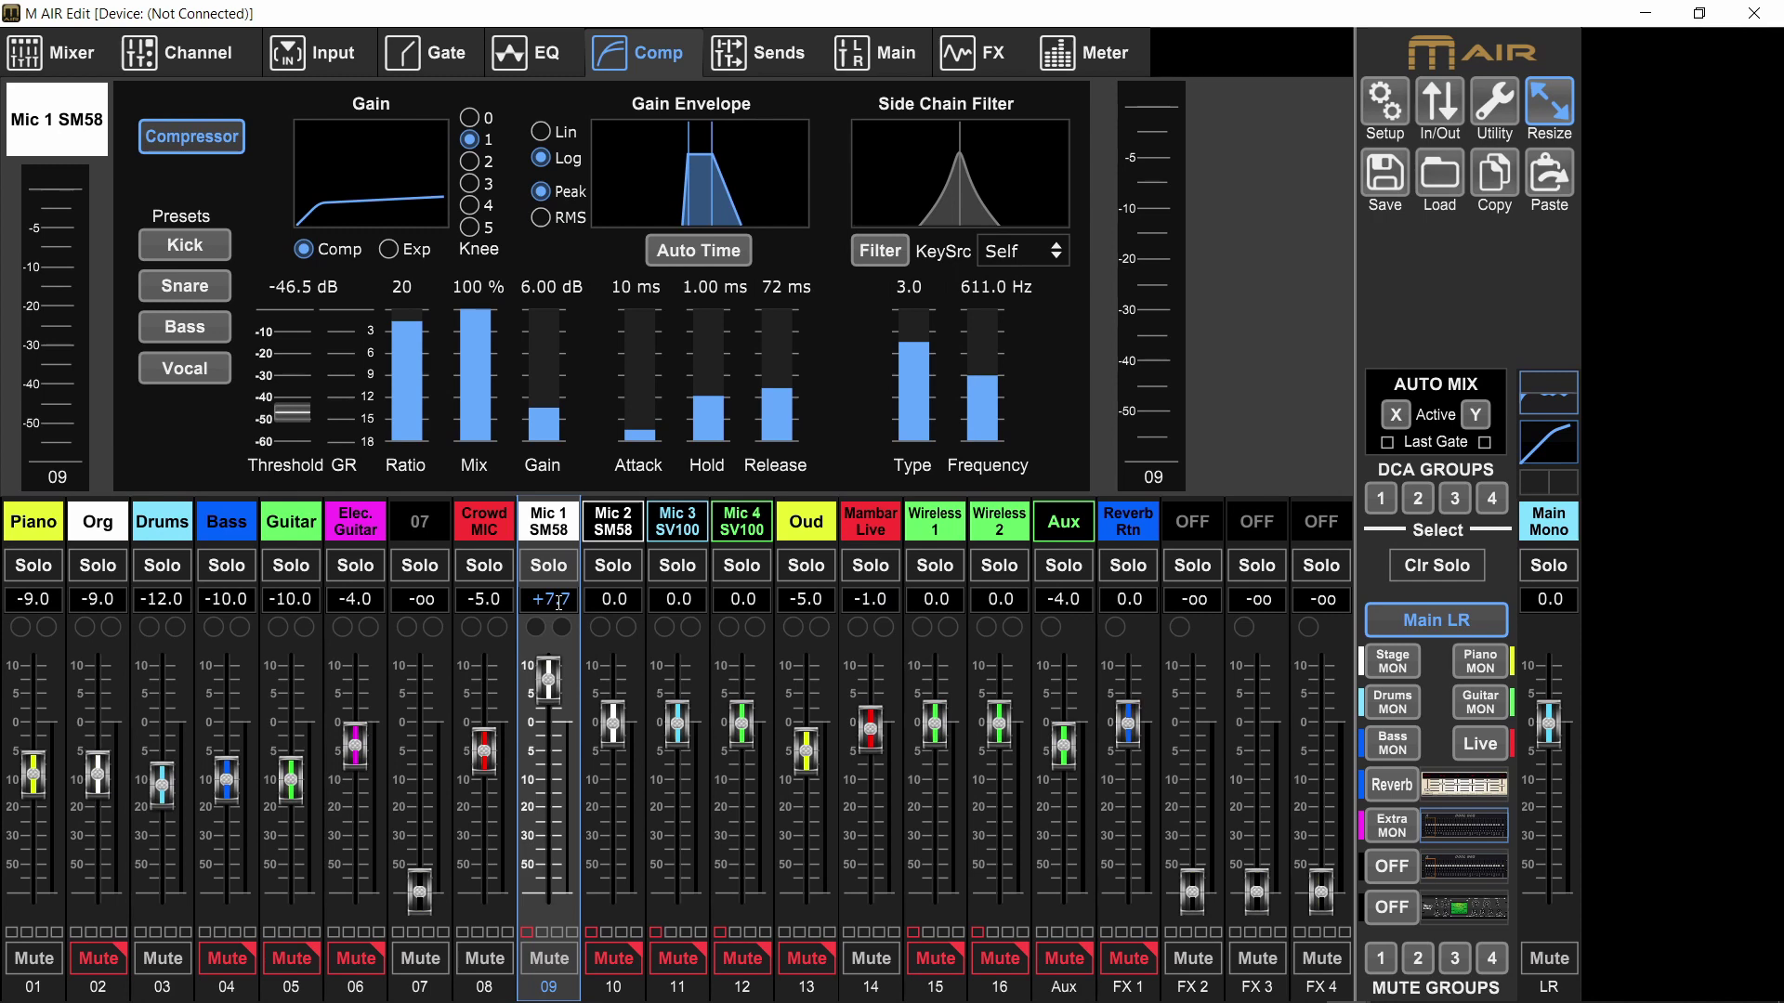
left_click(551, 743)
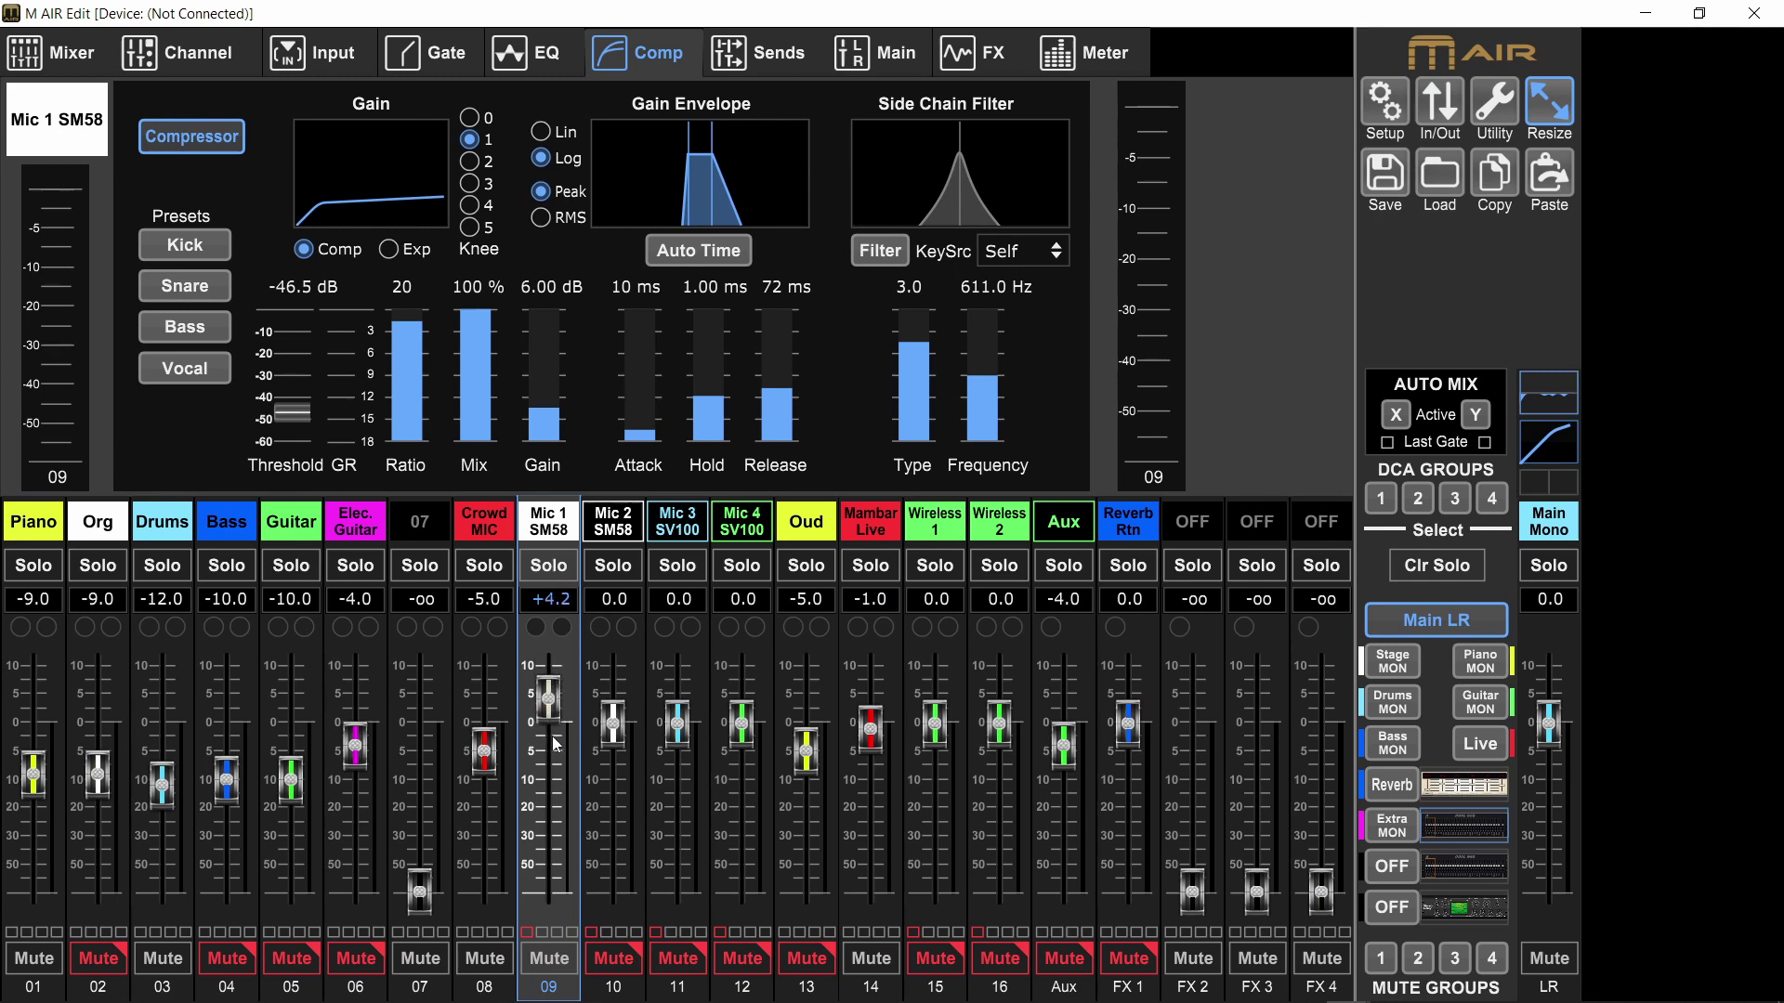
Route Mambar Live to the Main Stereo LR output
left_click(890, 530)
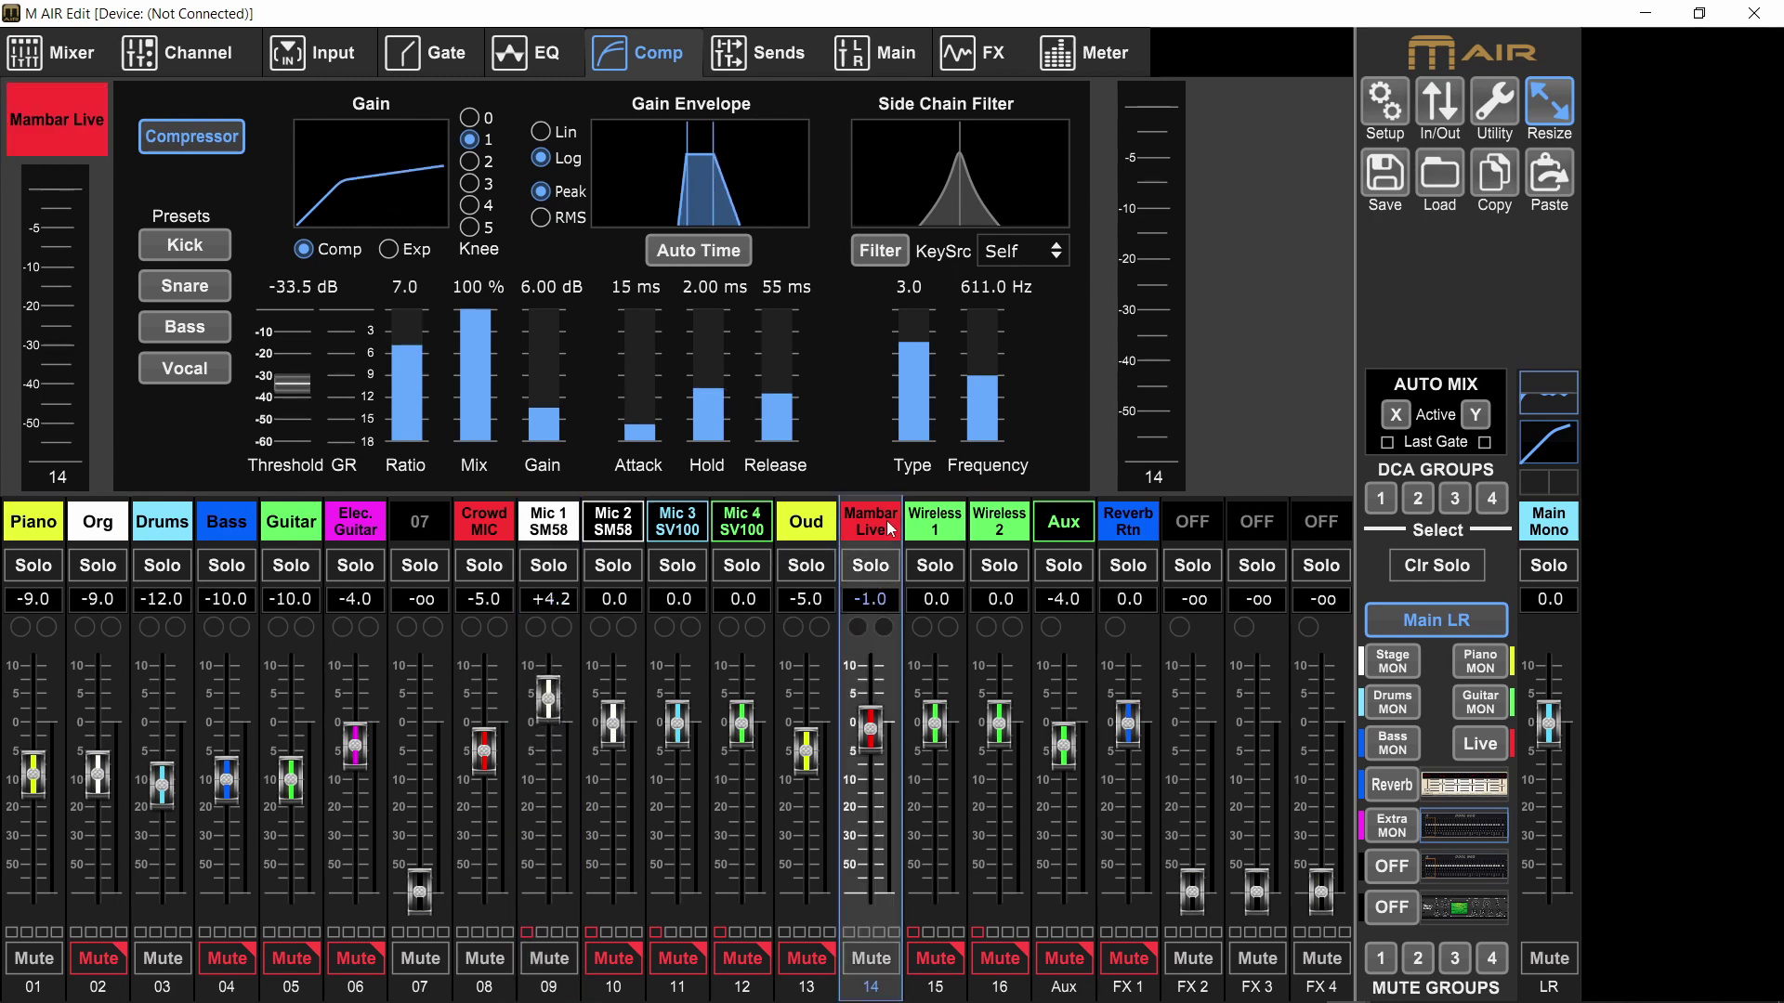
left_click(888, 55)
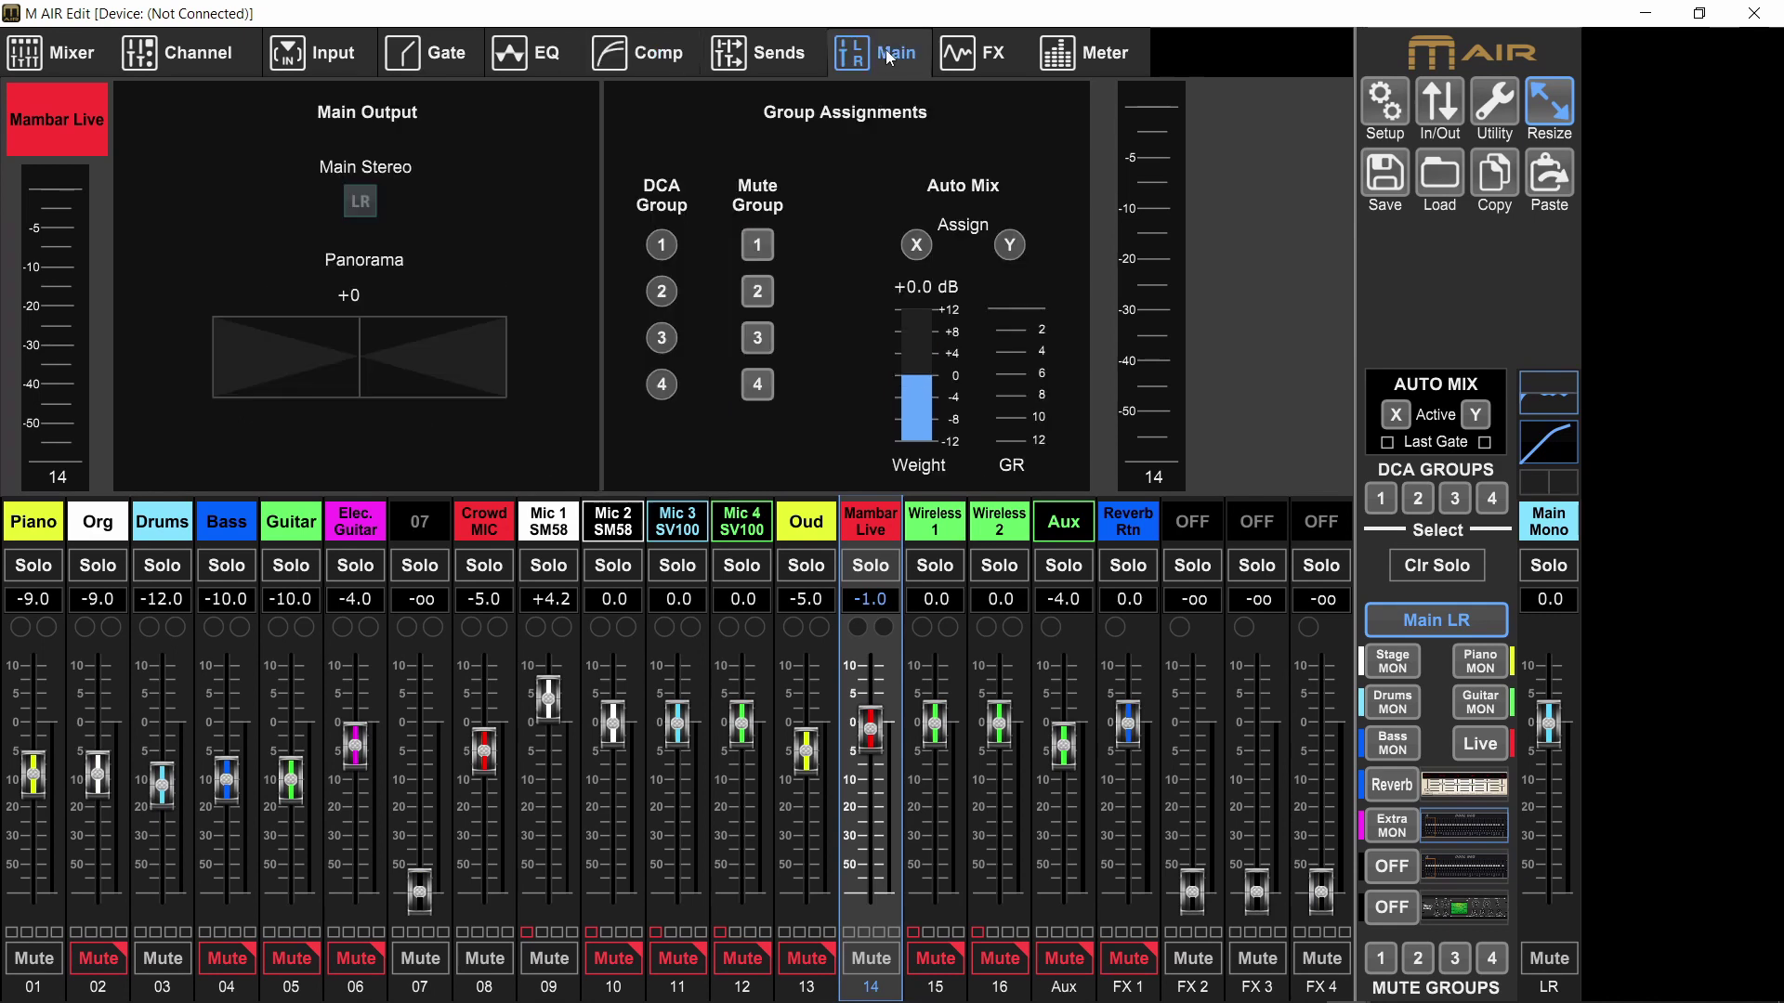
left_click(361, 206)
left_click(69, 58)
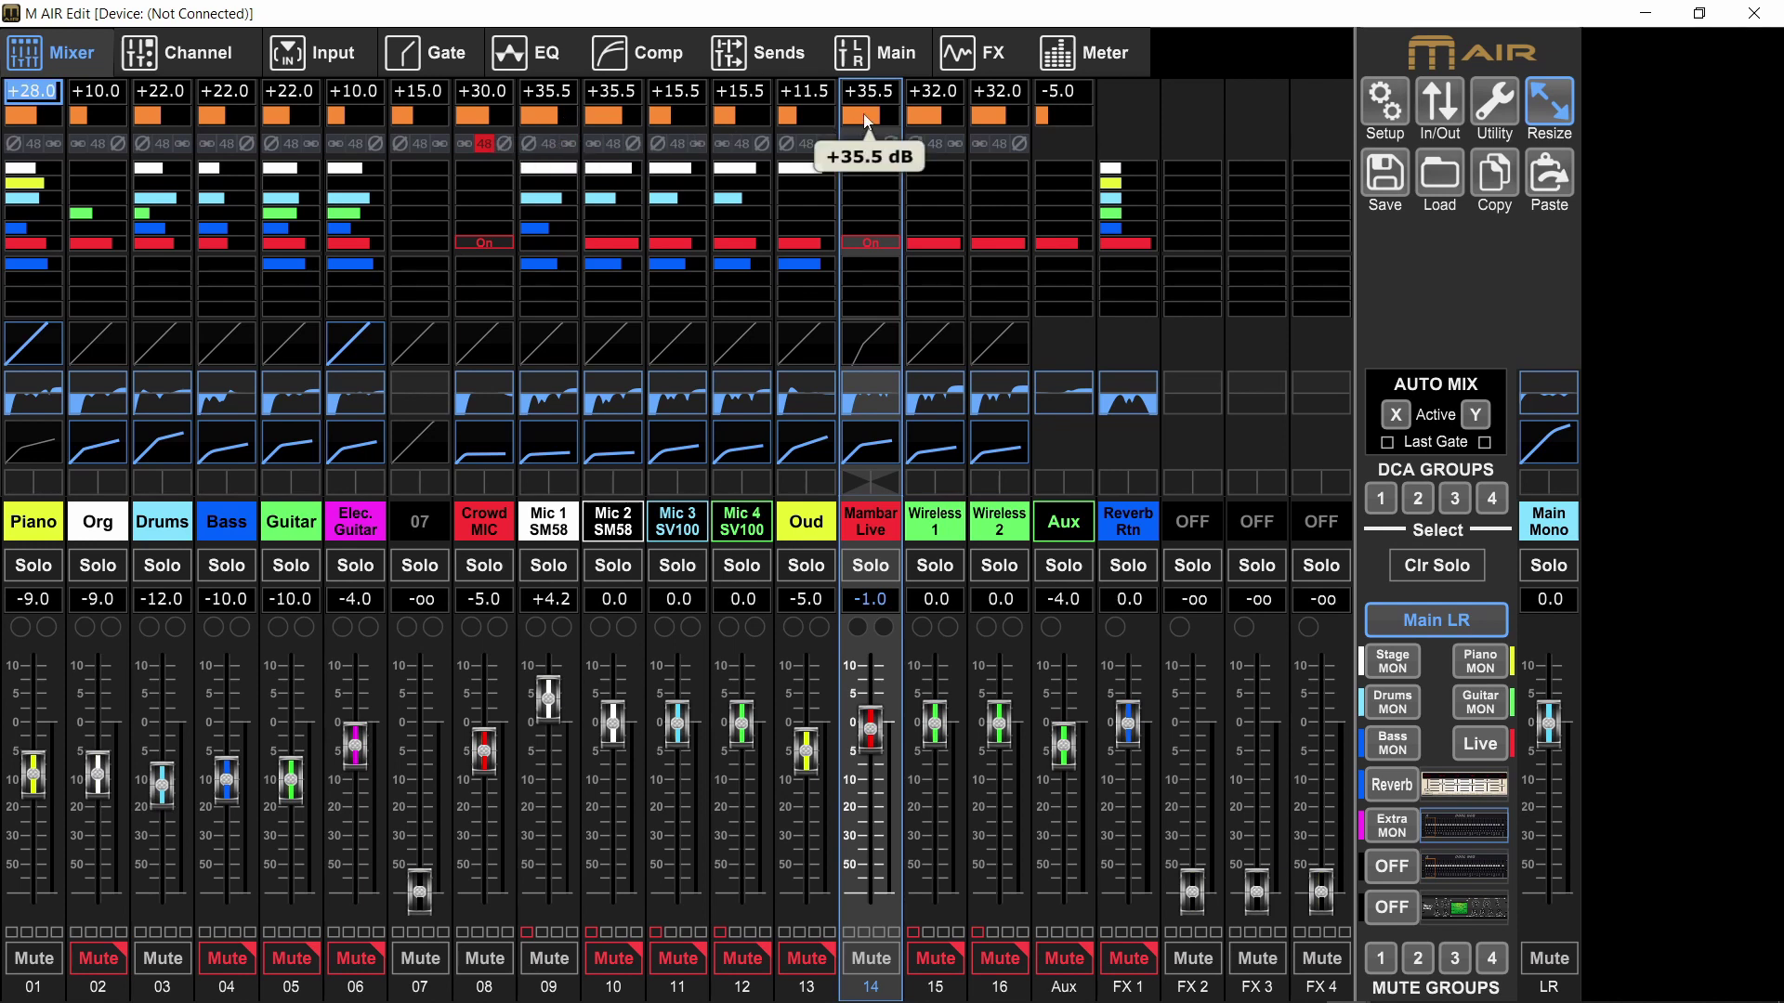
Set the input gain of Mambar Live and Mic 1 SM58 to +31.0 dB
mouse_move(871, 121)
left_mouse_down()
mouse_move(839, 117)
mouse_move(862, 115)
left_mouse_up()
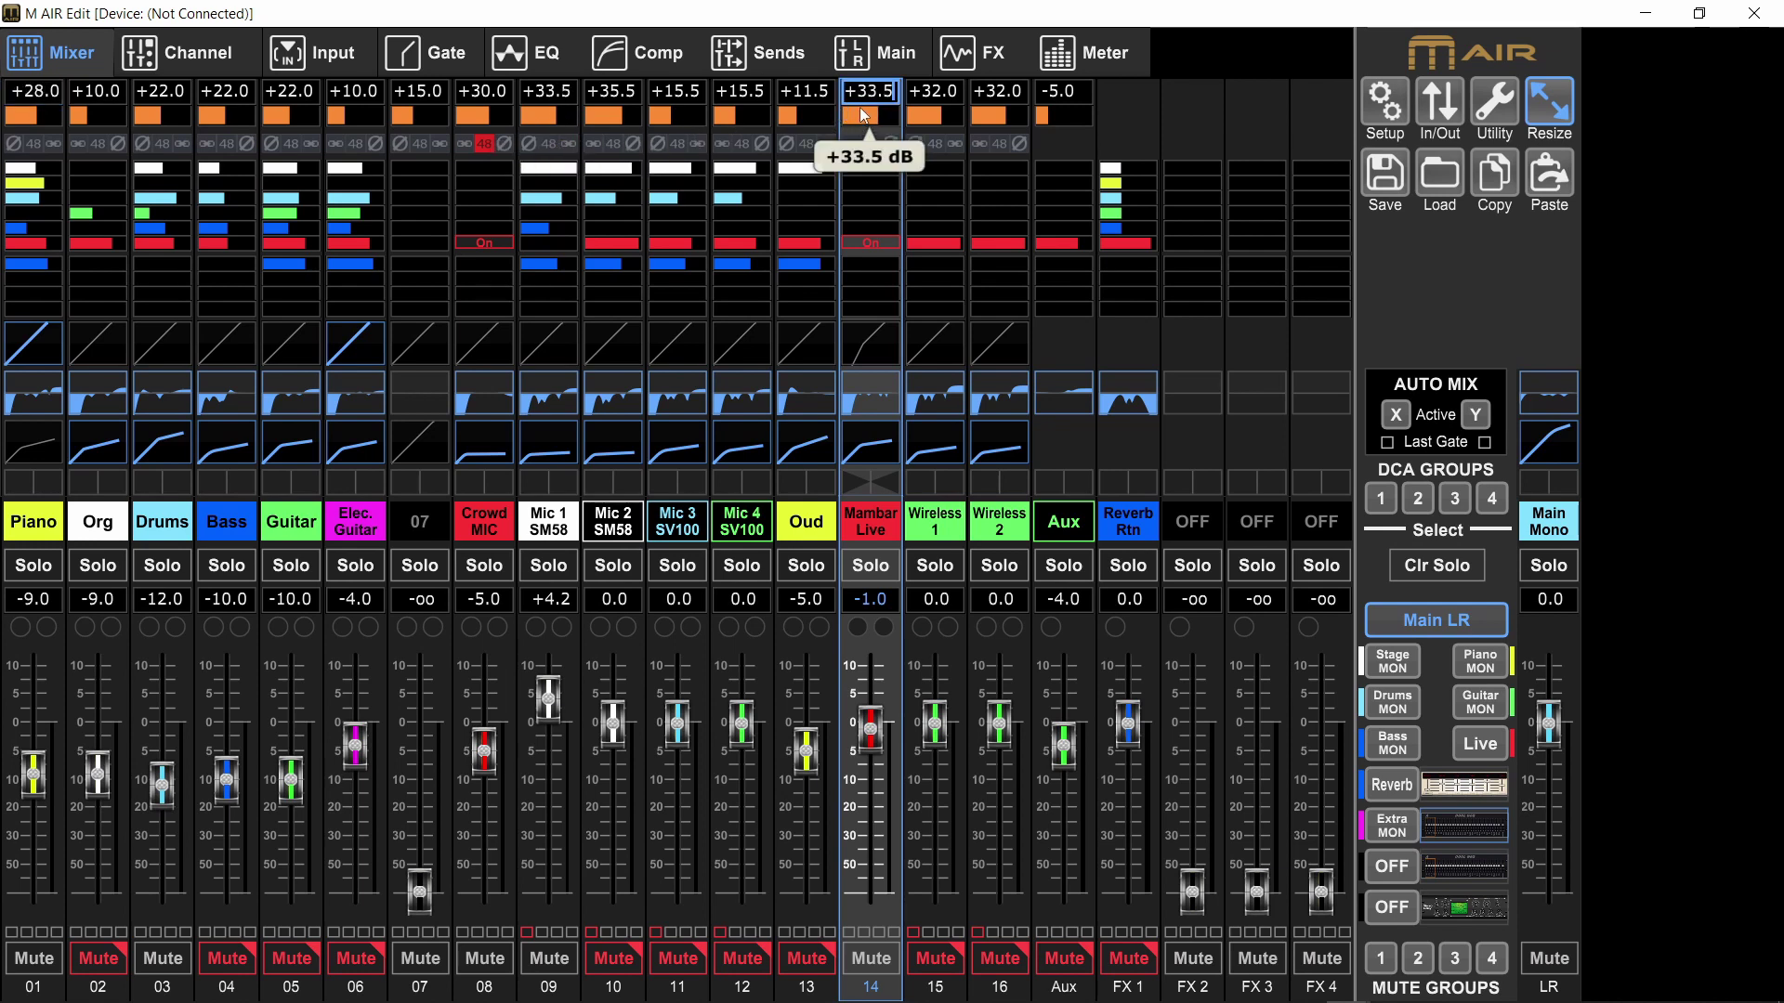
left_click(550, 522)
scroll(567, 113, "up", 2)
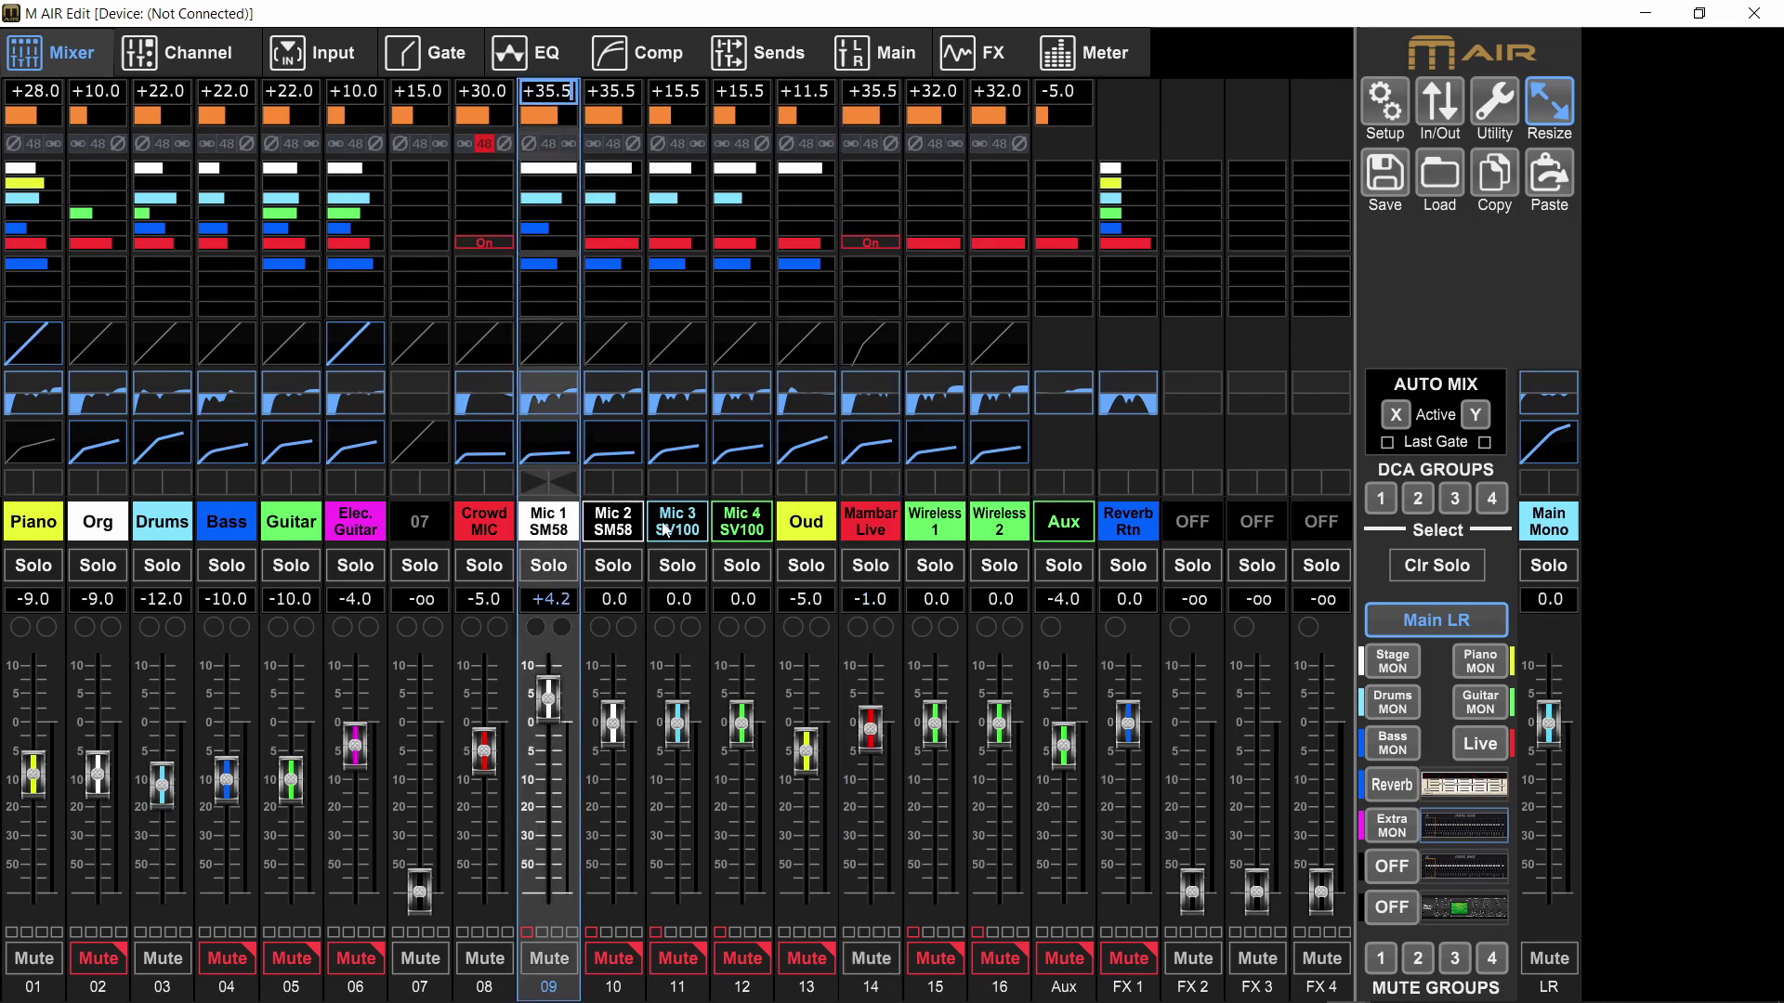
scroll(880, 119, "down", 6)
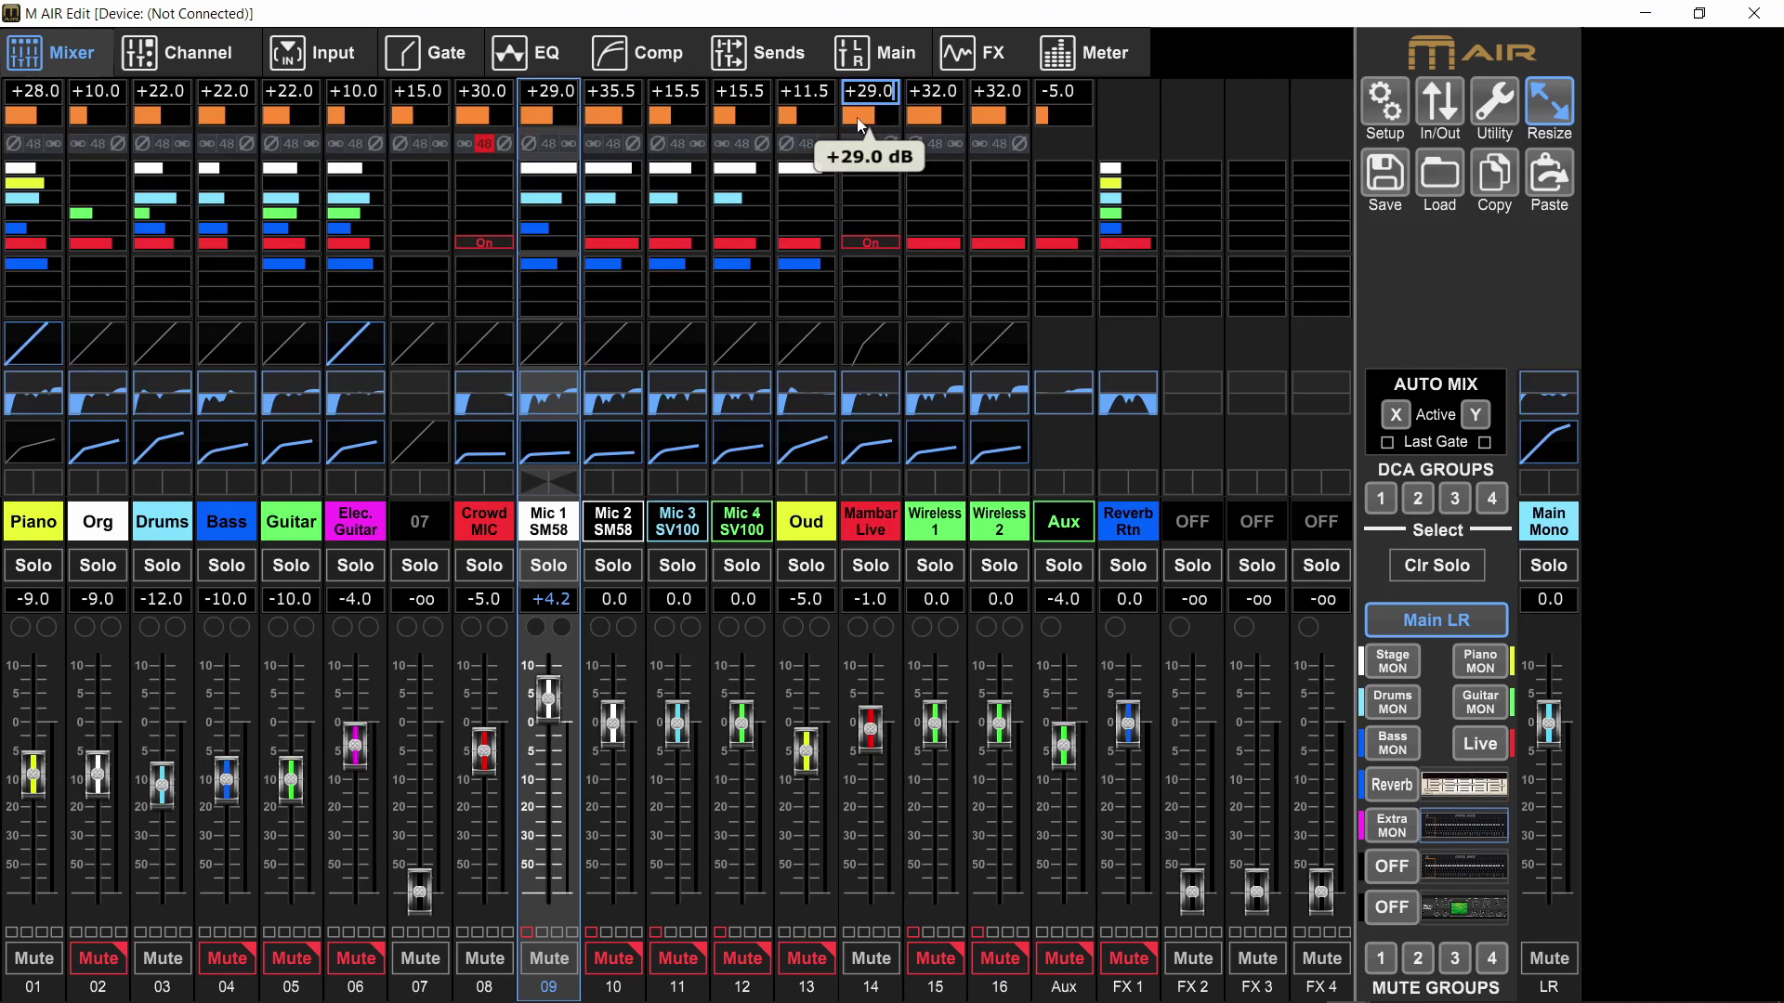
scroll(880, 119, "up", 4)
scroll(880, 119, "down", 2)
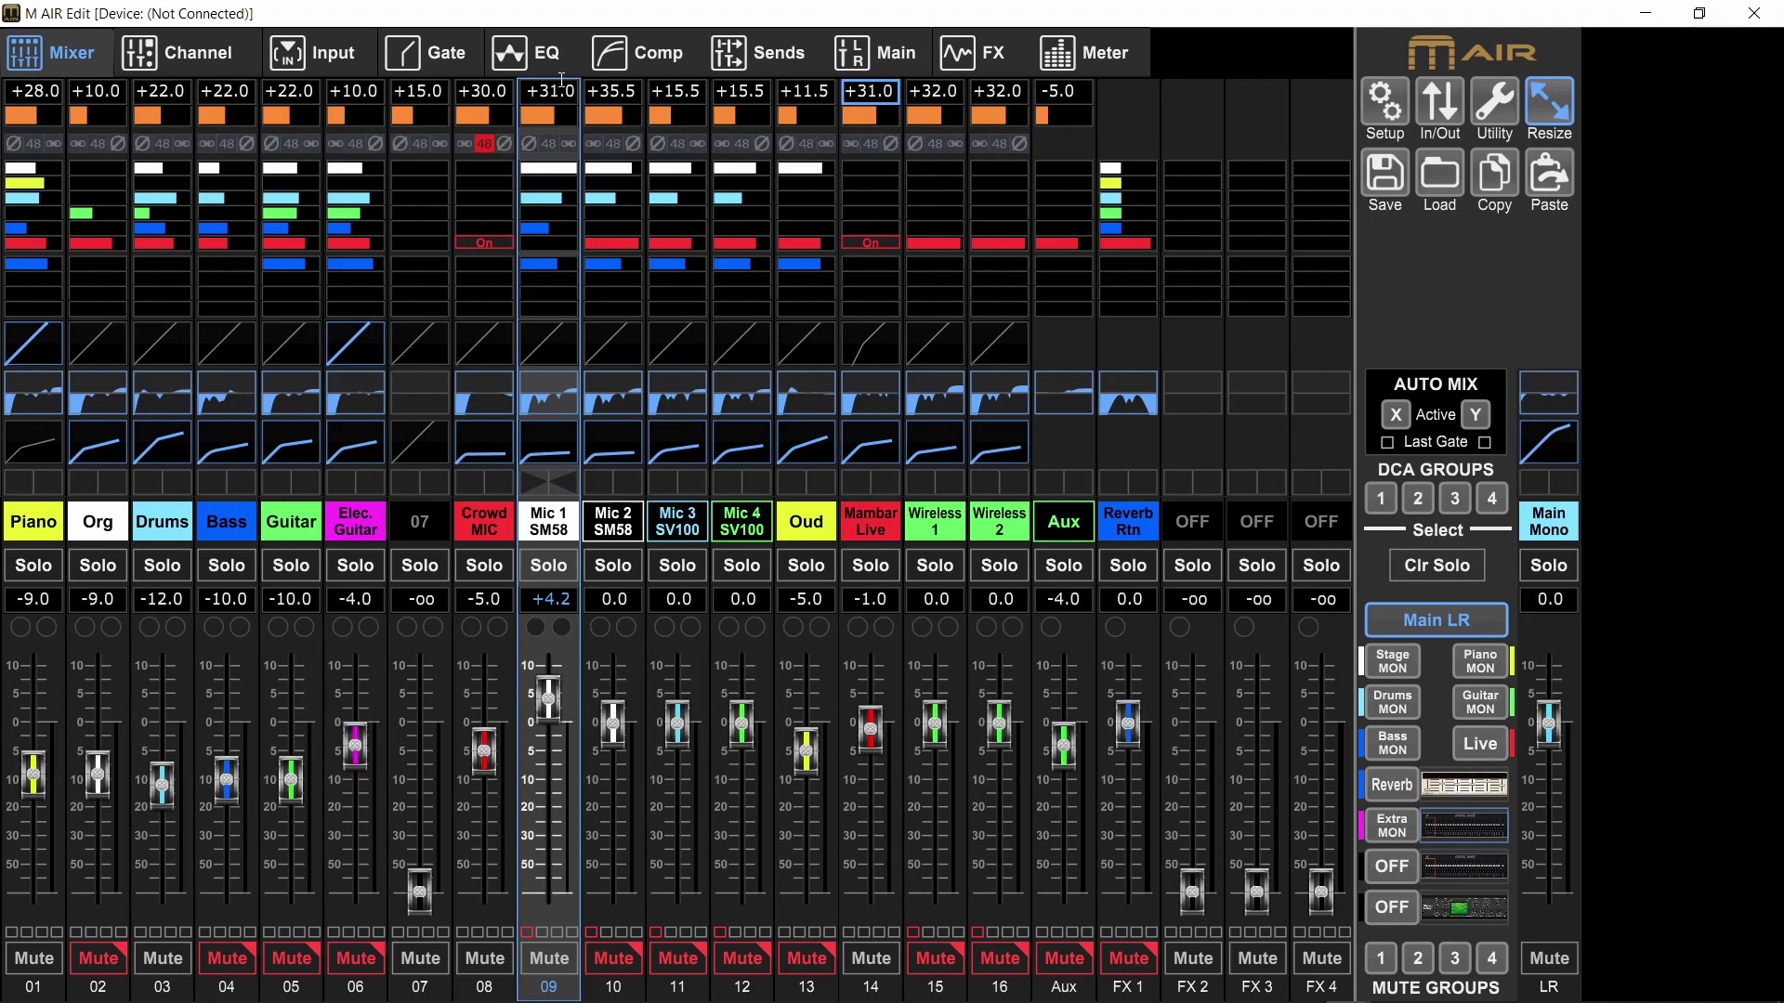
scroll(565, 116, "down", 2)
Raise Mambar Live's compressor makeup gain to 10.0 dB
left_click(874, 528)
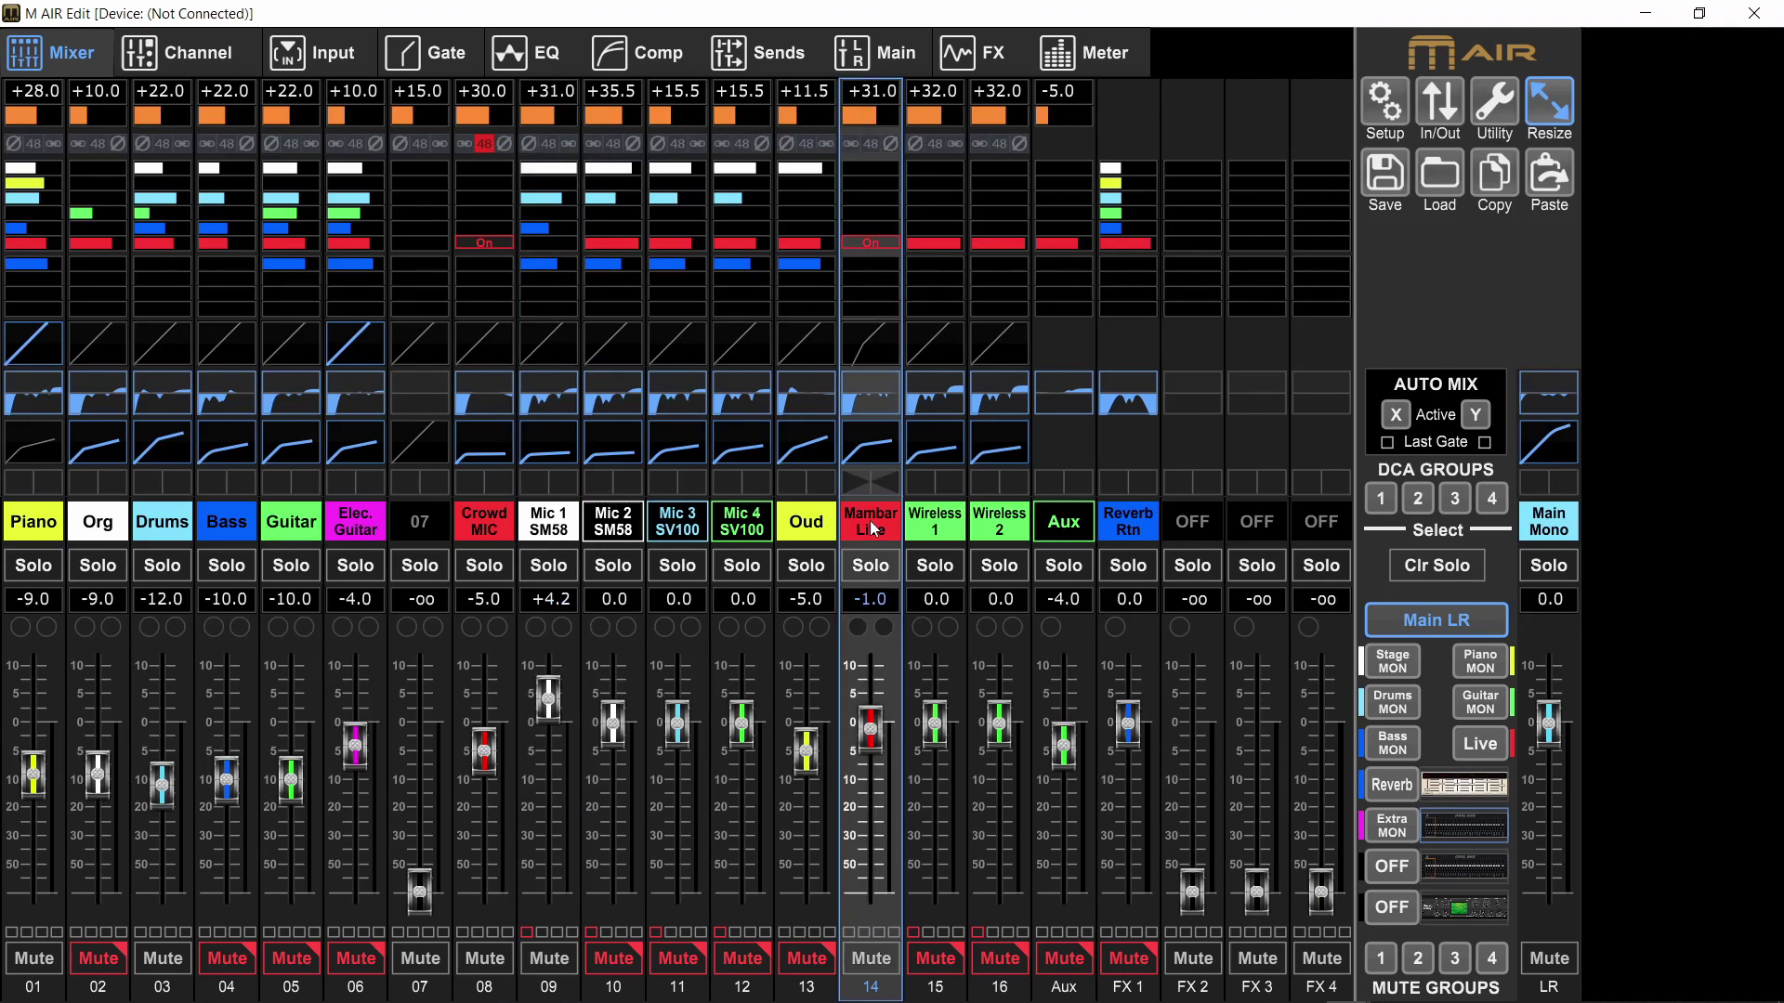
left_click(635, 52)
scroll(569, 381, "up", 4)
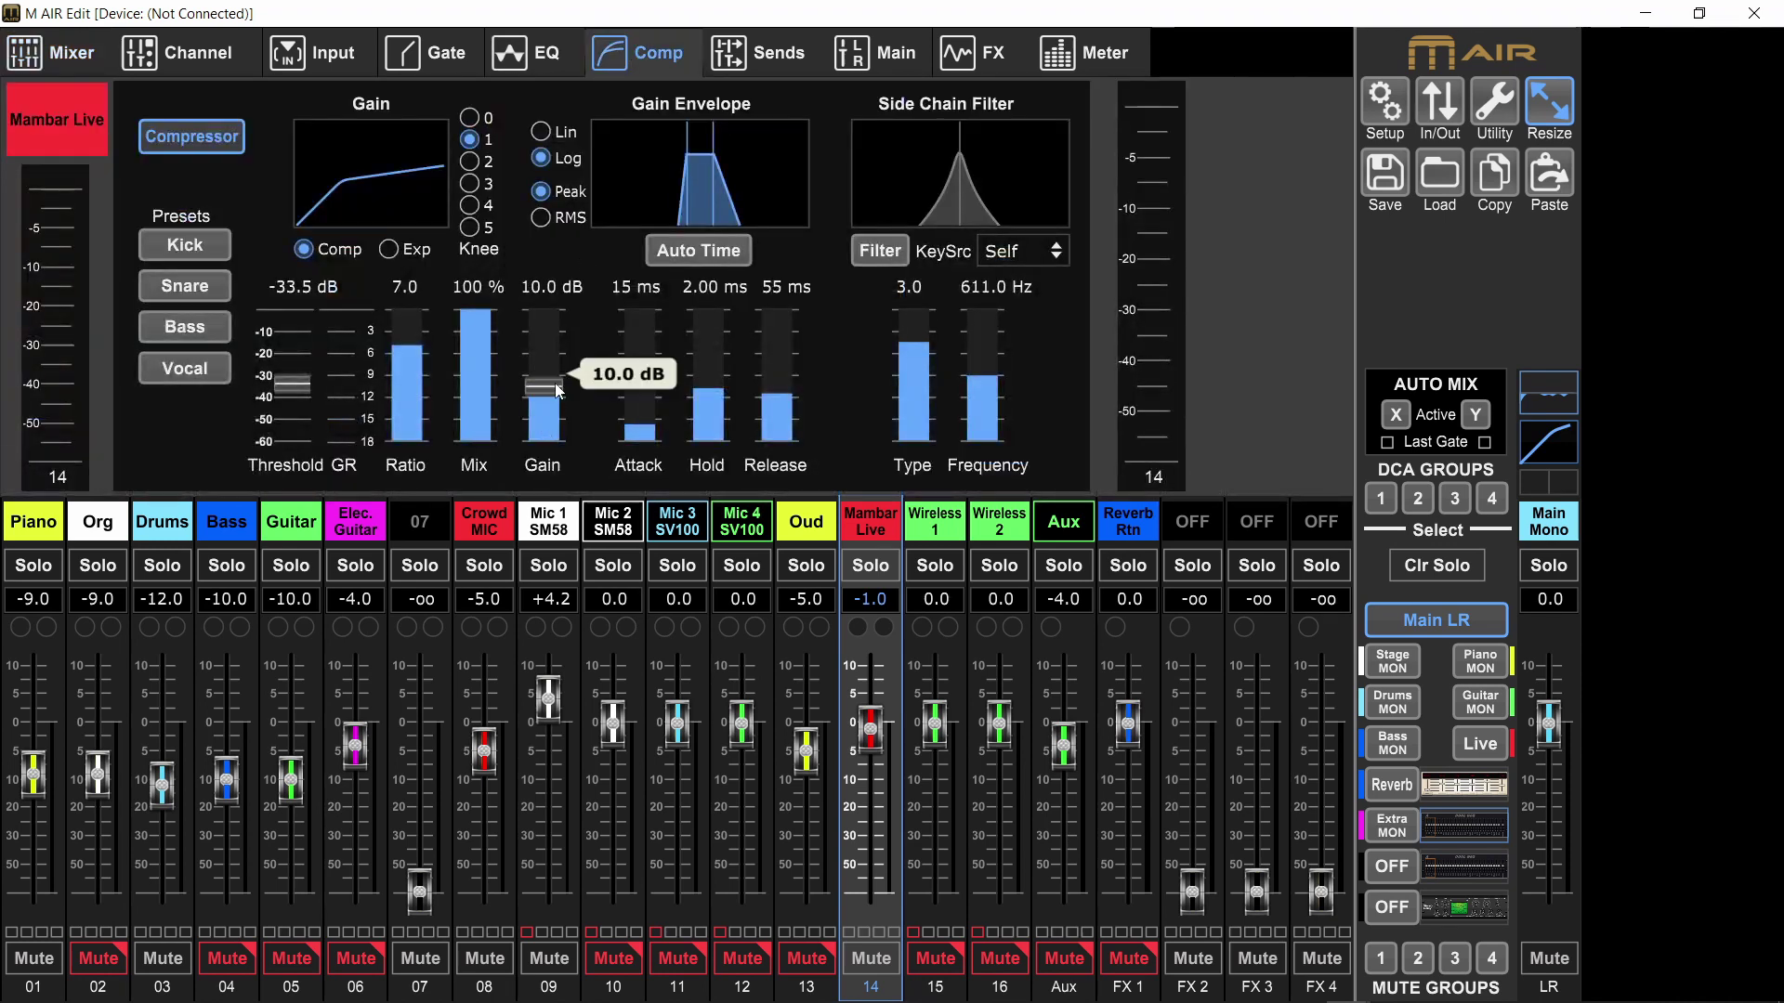
Set Mambar Live's compressor makeup gain to 9.50 dB and check Crowd MIC's main assignment
scroll(568, 372, "up", 5)
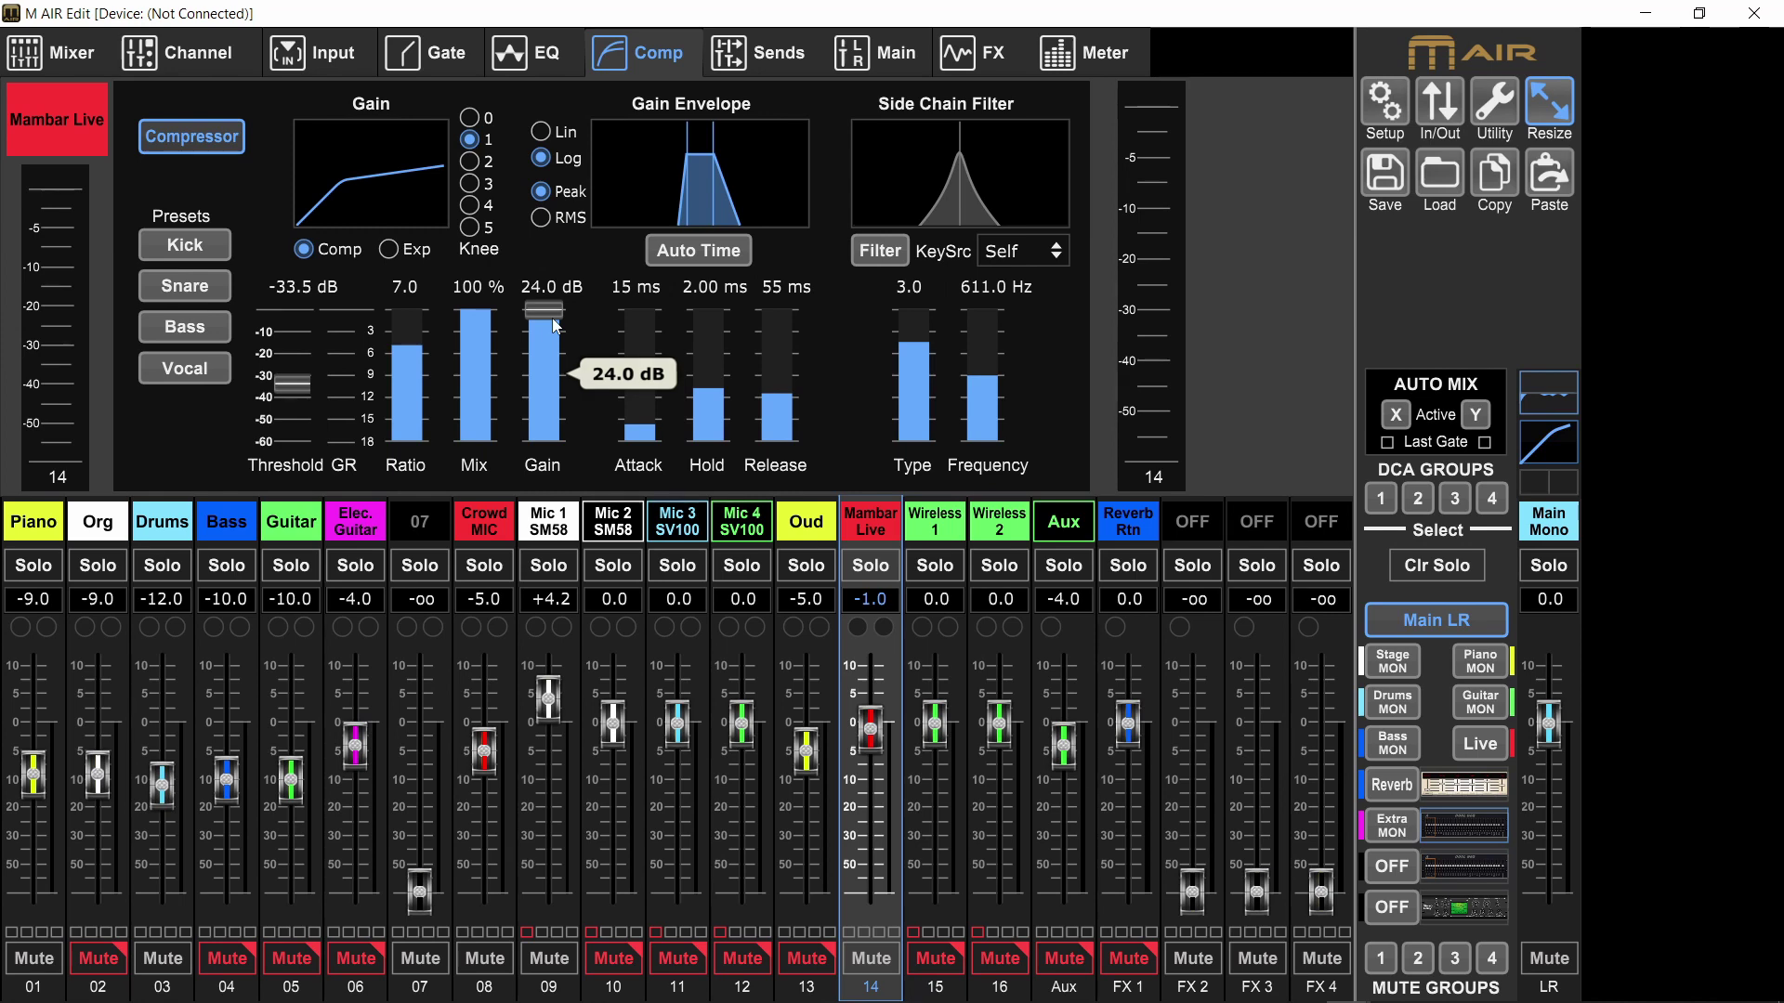
left_click_drag(555, 324, 539, 537)
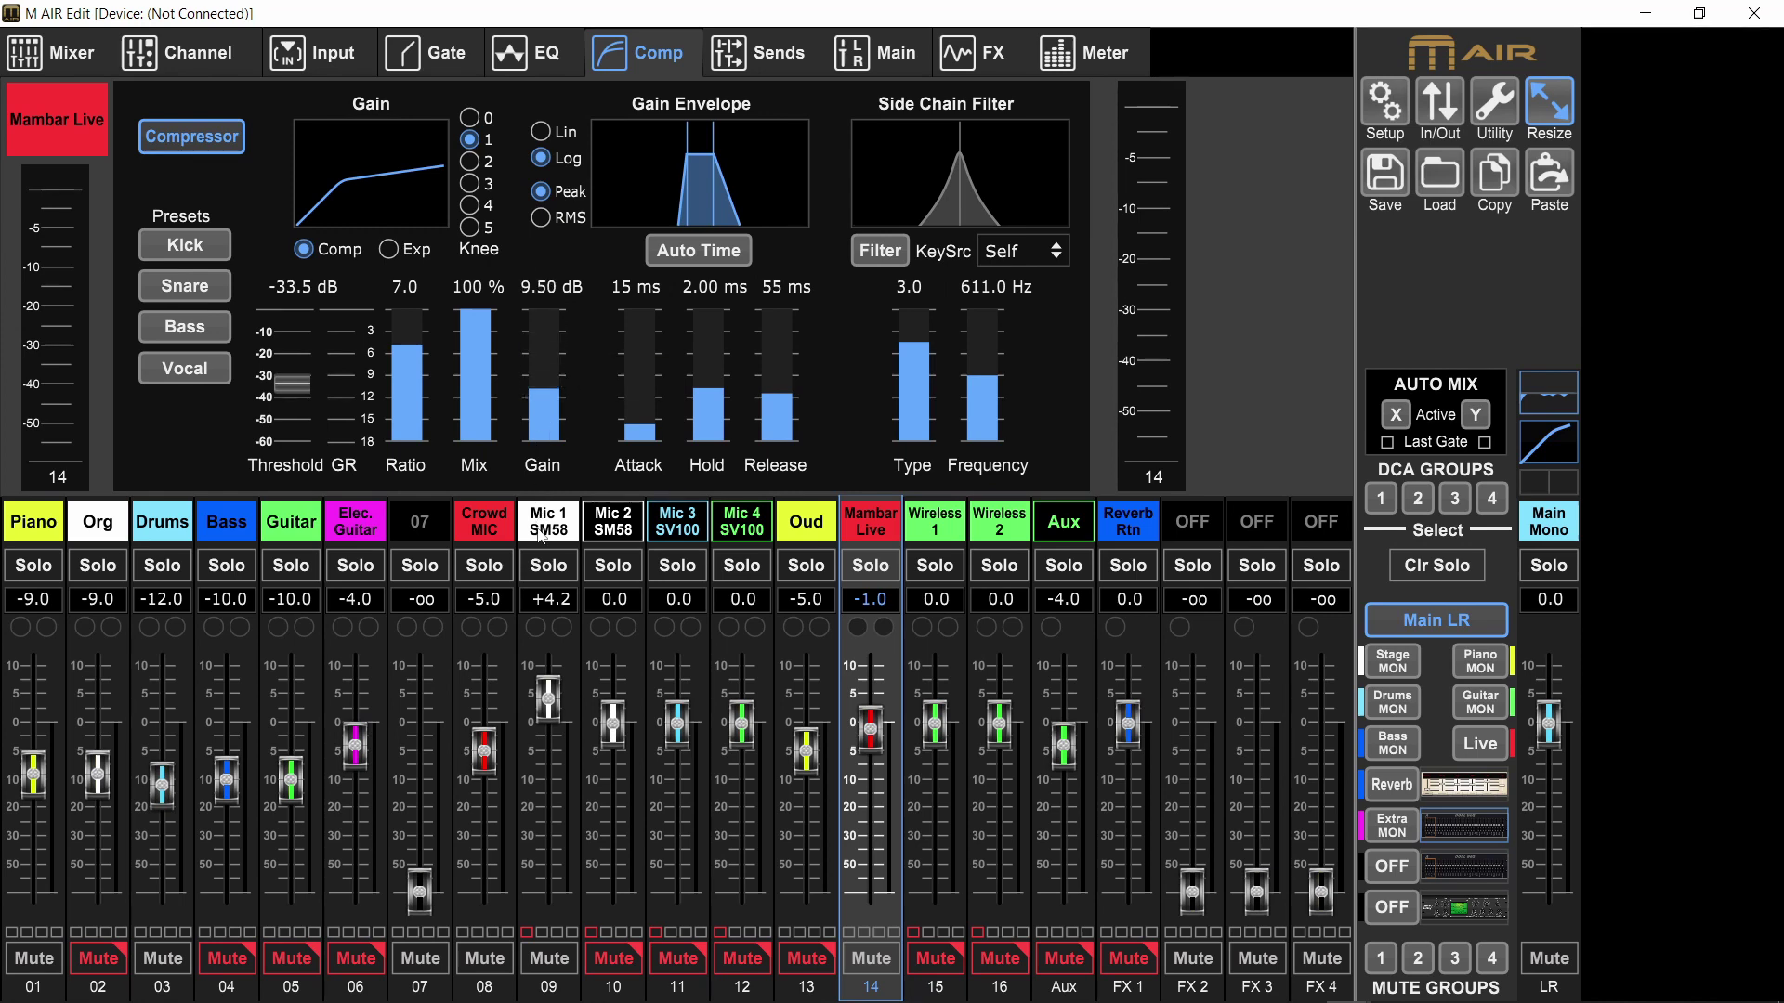
left_click(484, 521)
left_click(876, 53)
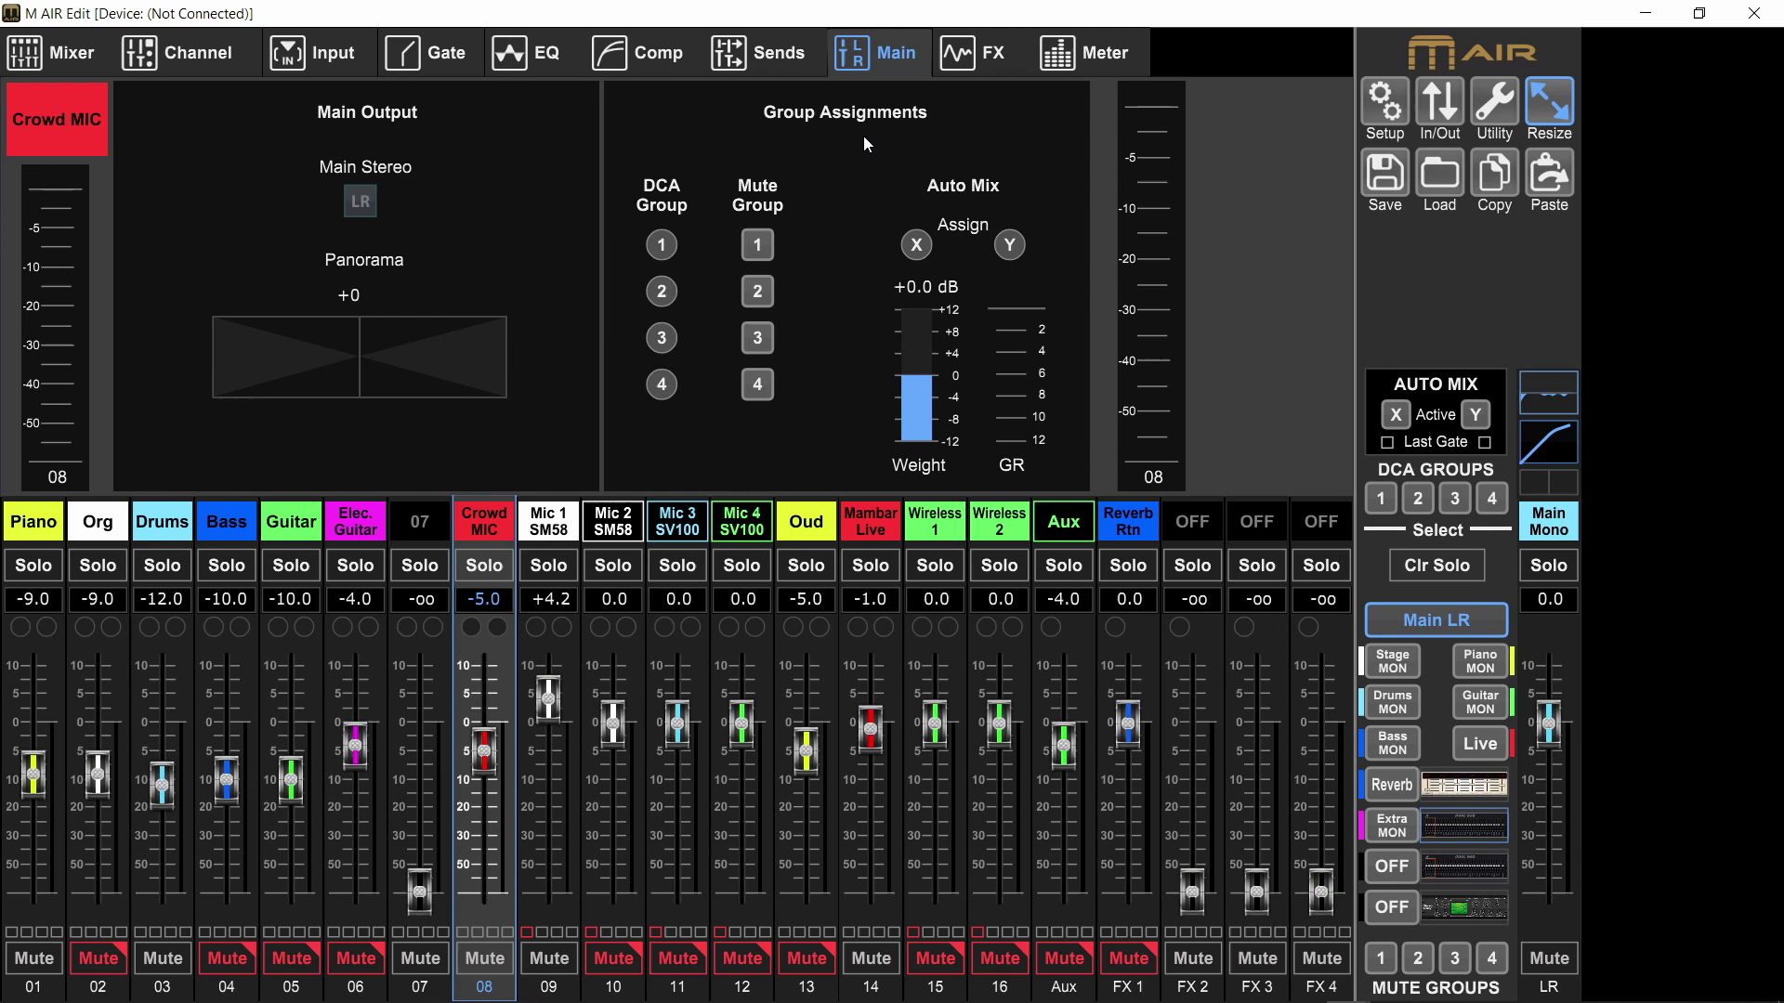
key("F1")
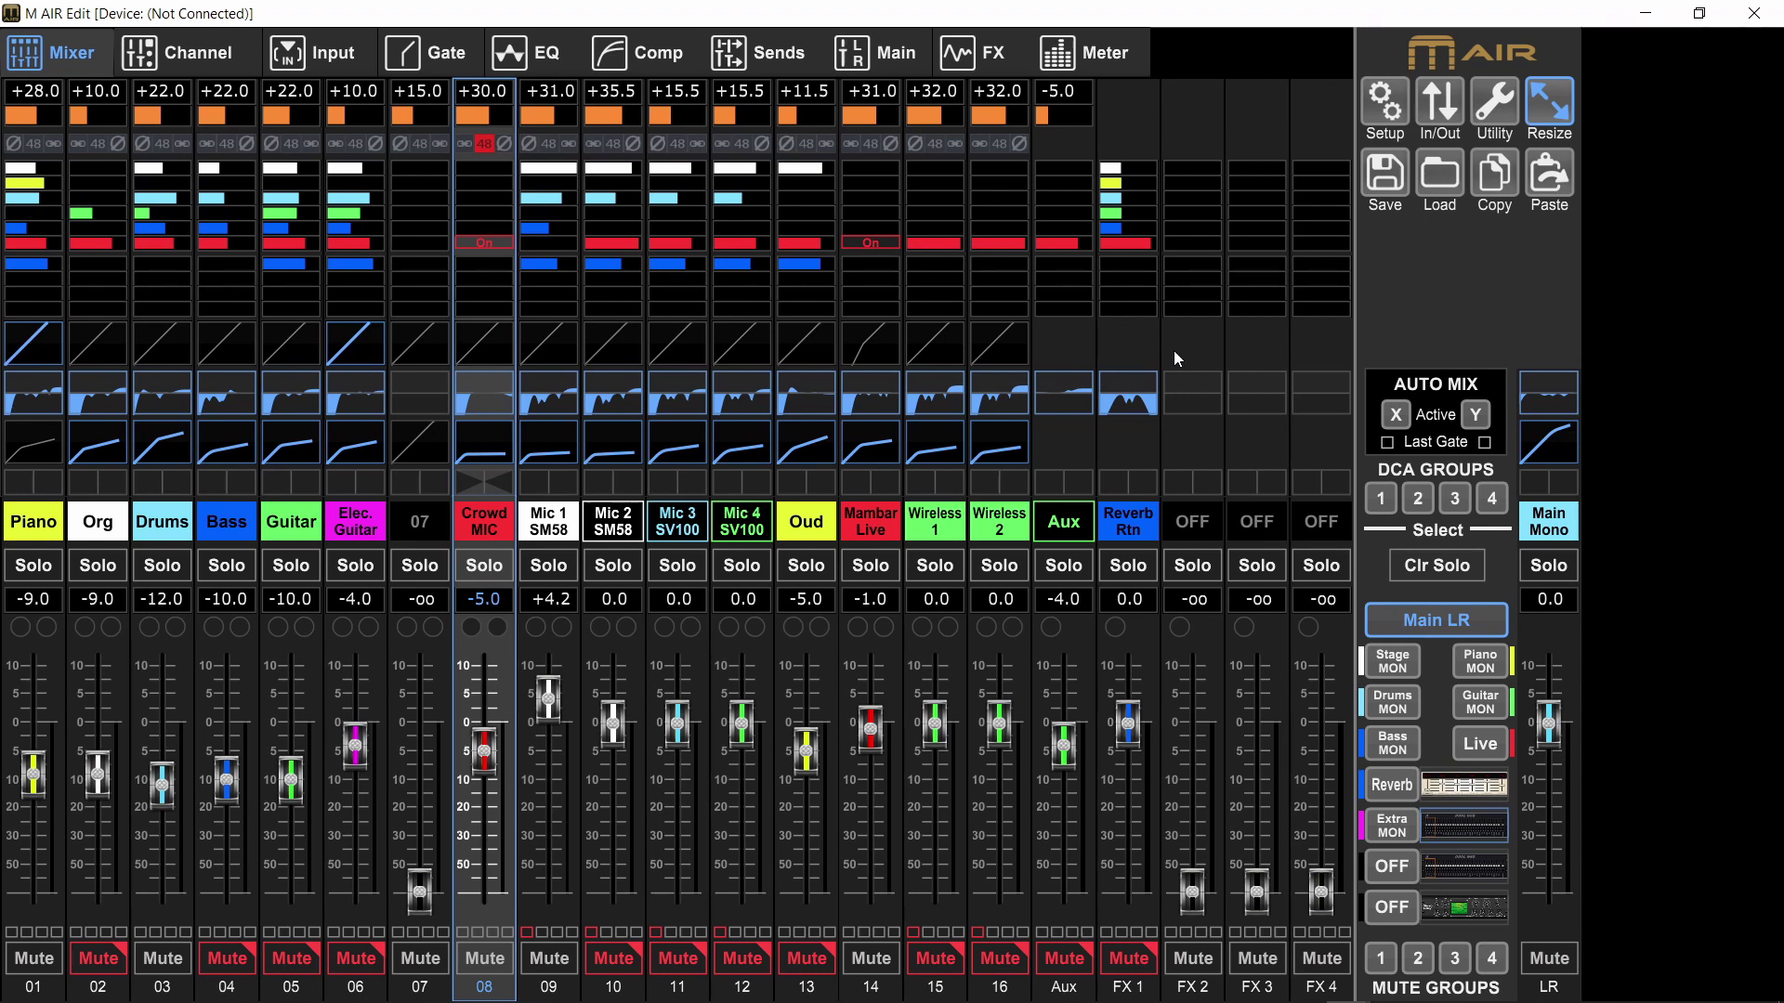
left_click(154, 534)
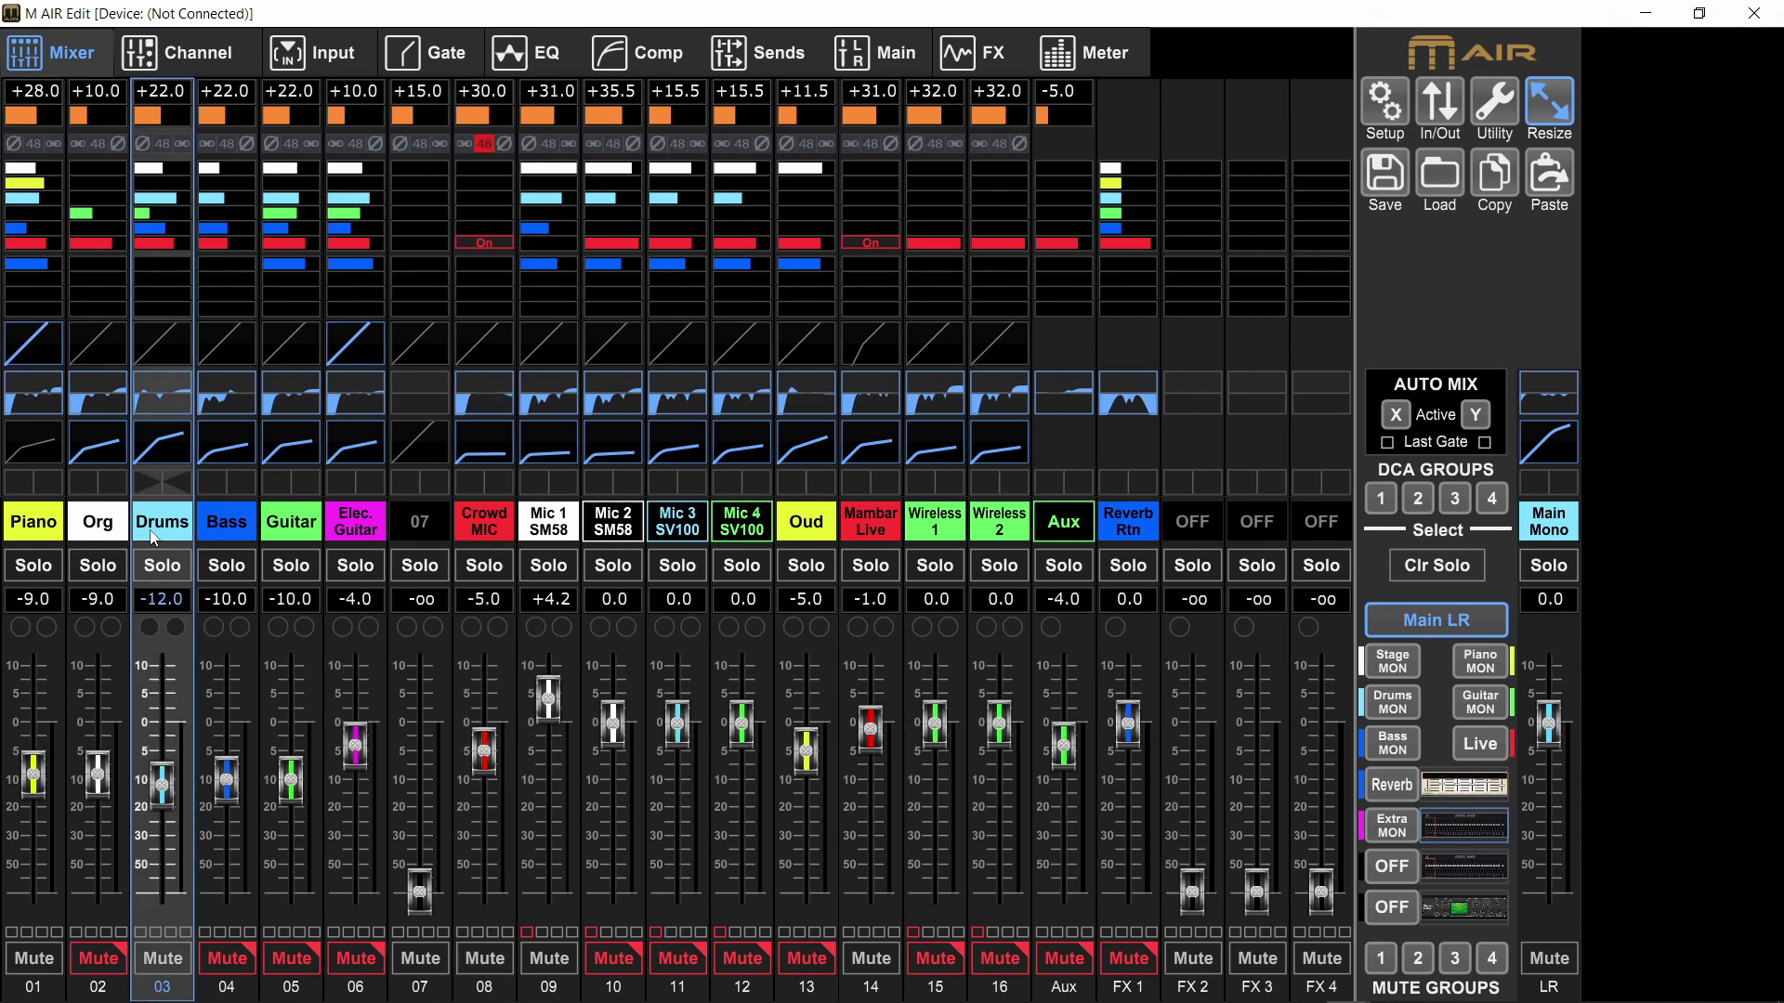
left_click(287, 537)
left_click(19, 537)
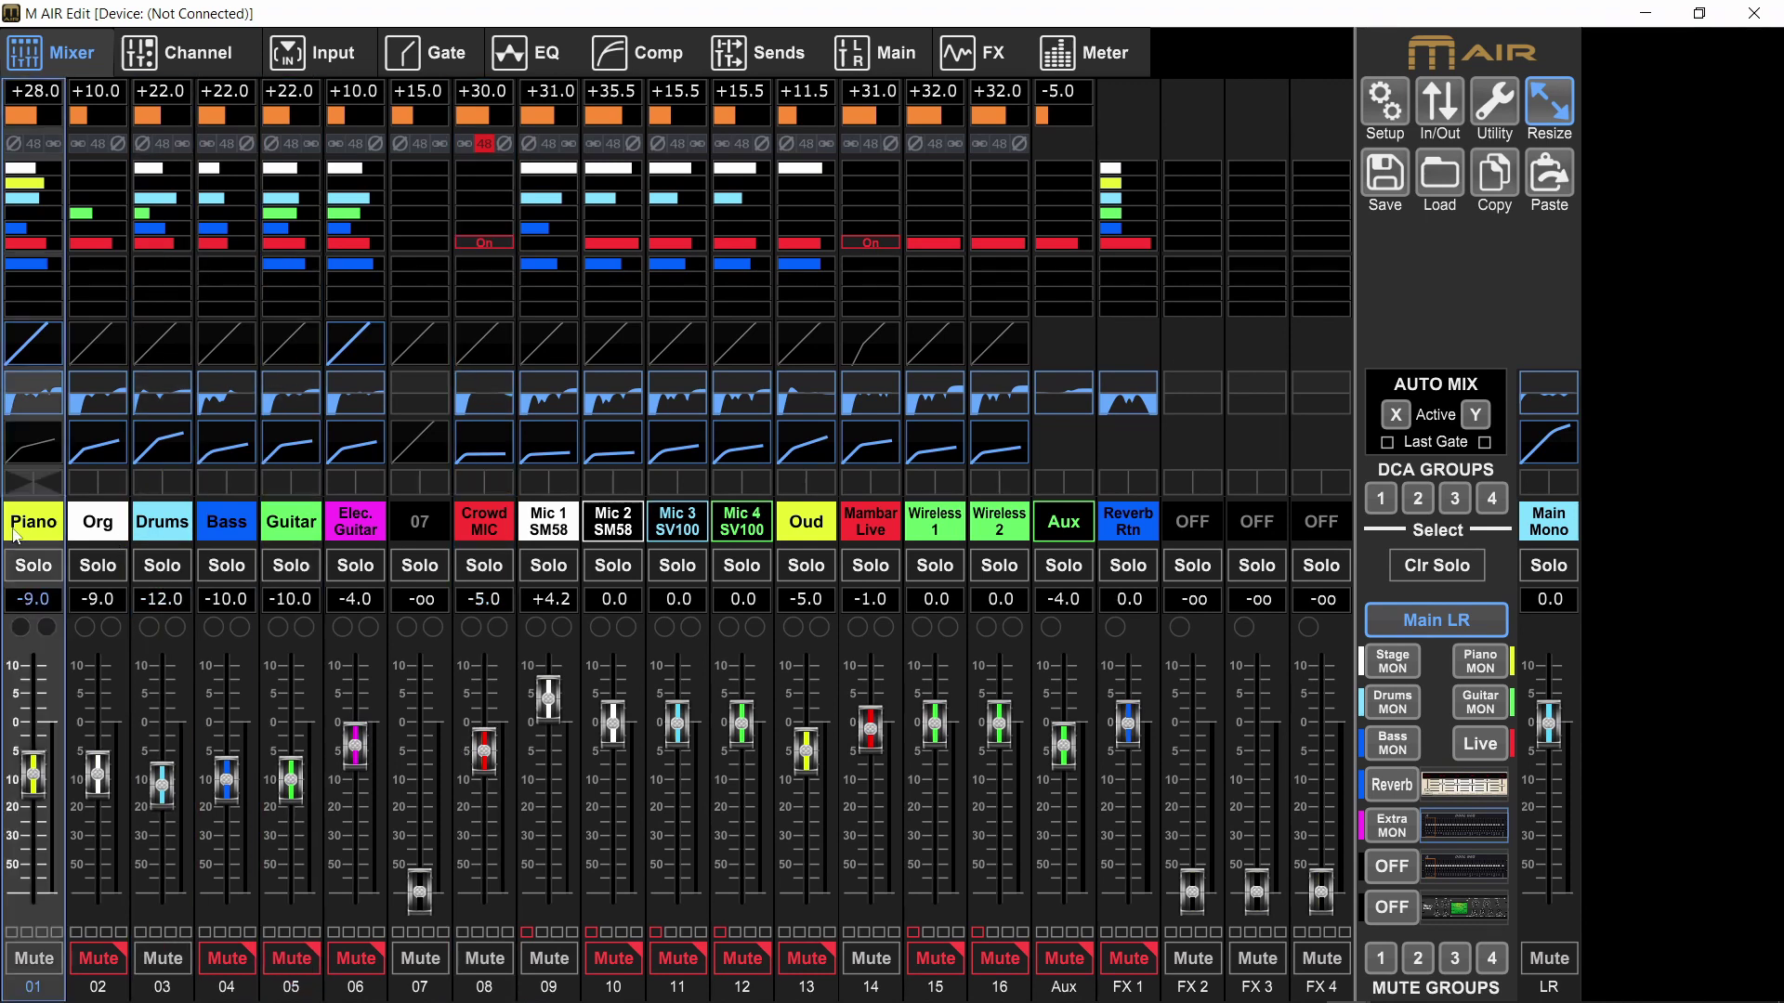
left_click(286, 537)
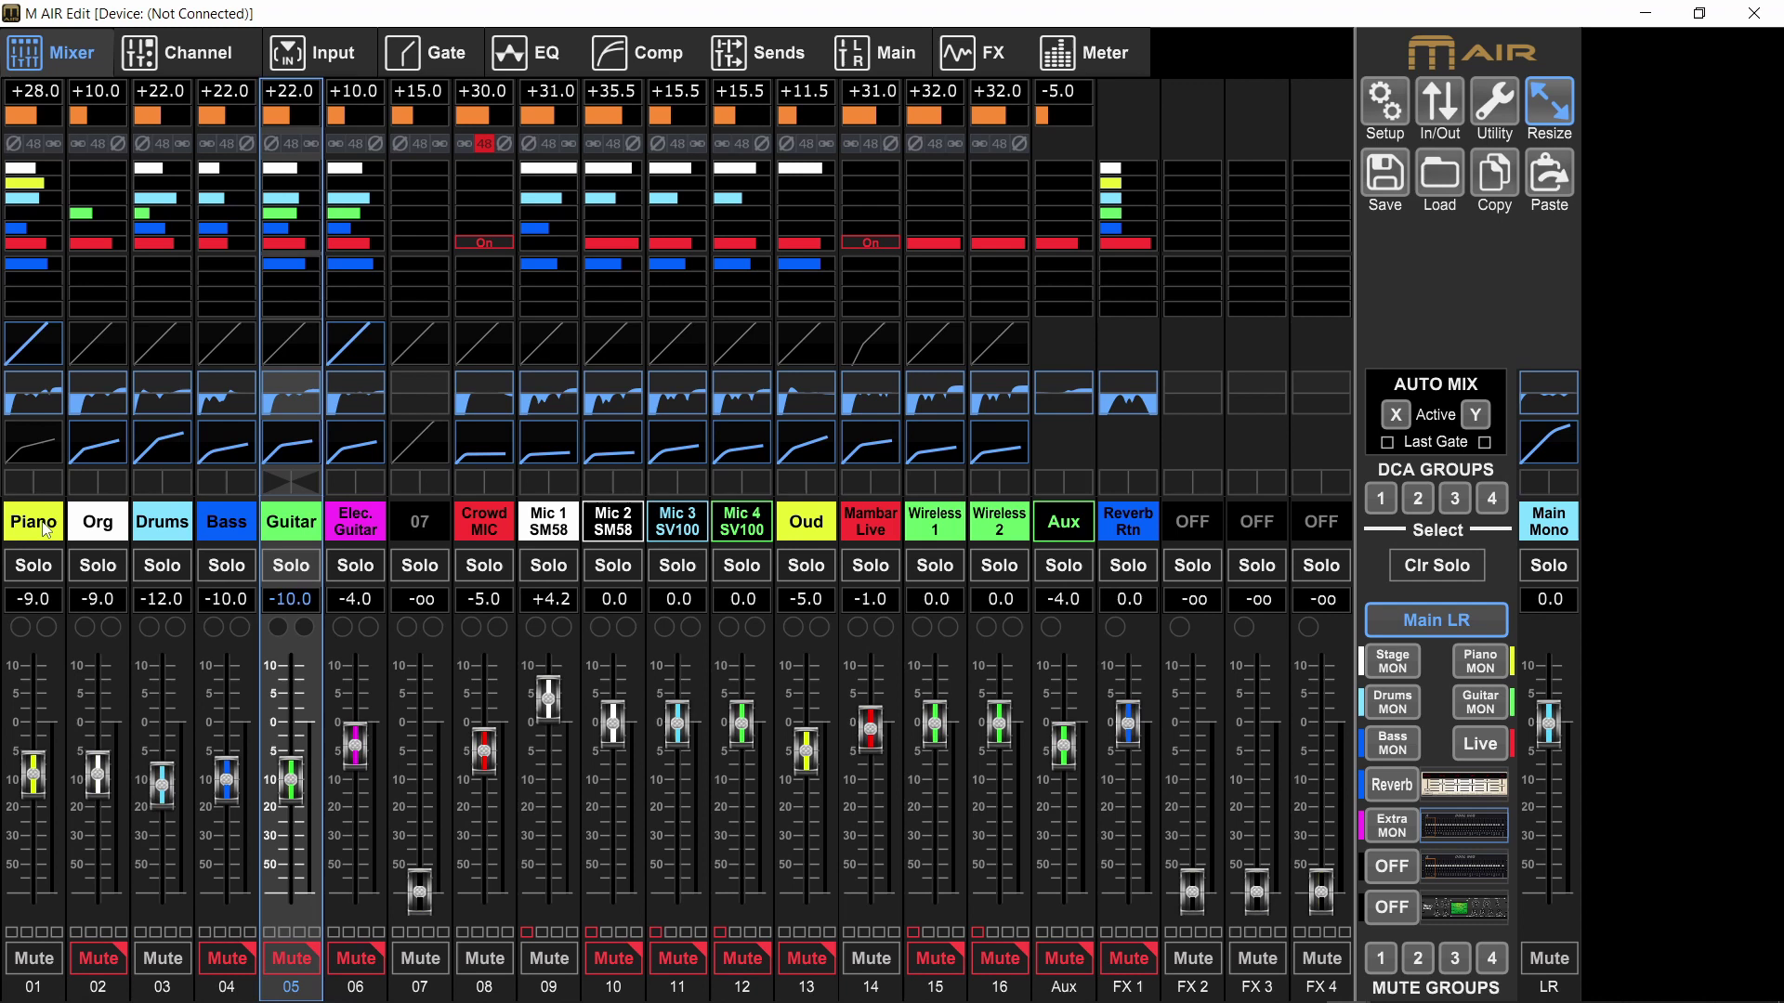
left_click(49, 520)
left_click(295, 538)
Show Live (Bus 6) send levels on the faders and list each channel's Live bus tap point
left_click(1465, 755)
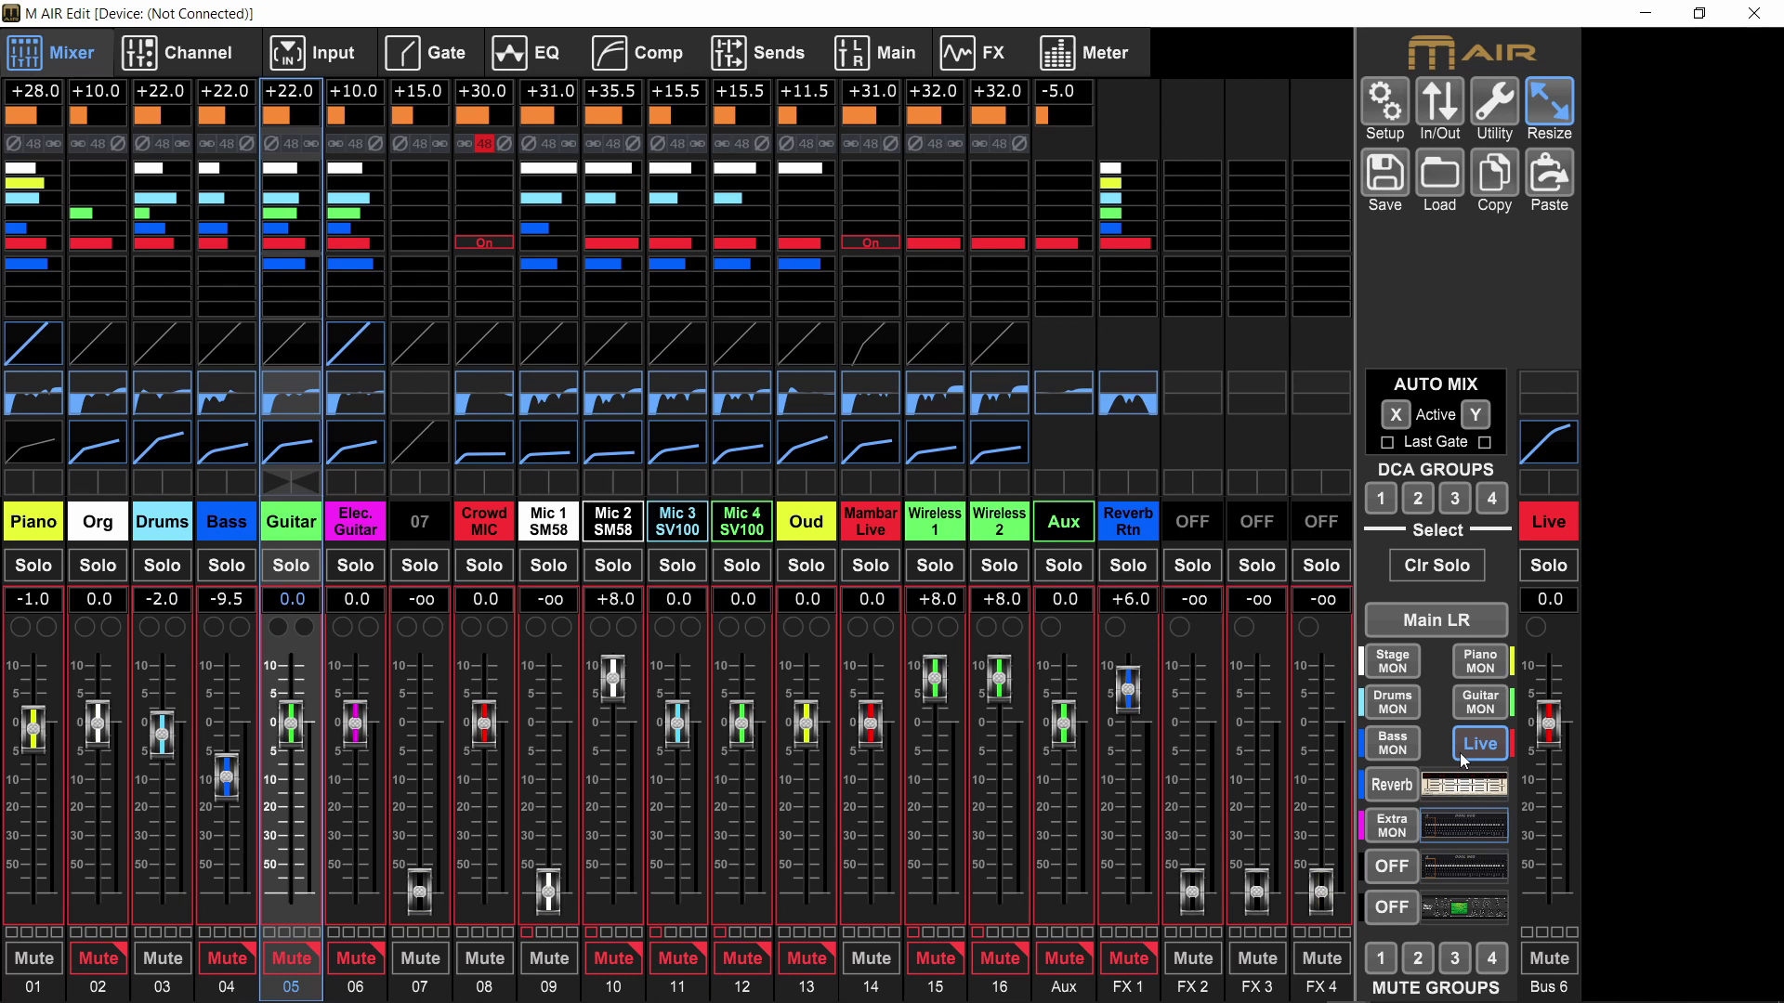
left_click(1546, 537)
left_click(775, 65)
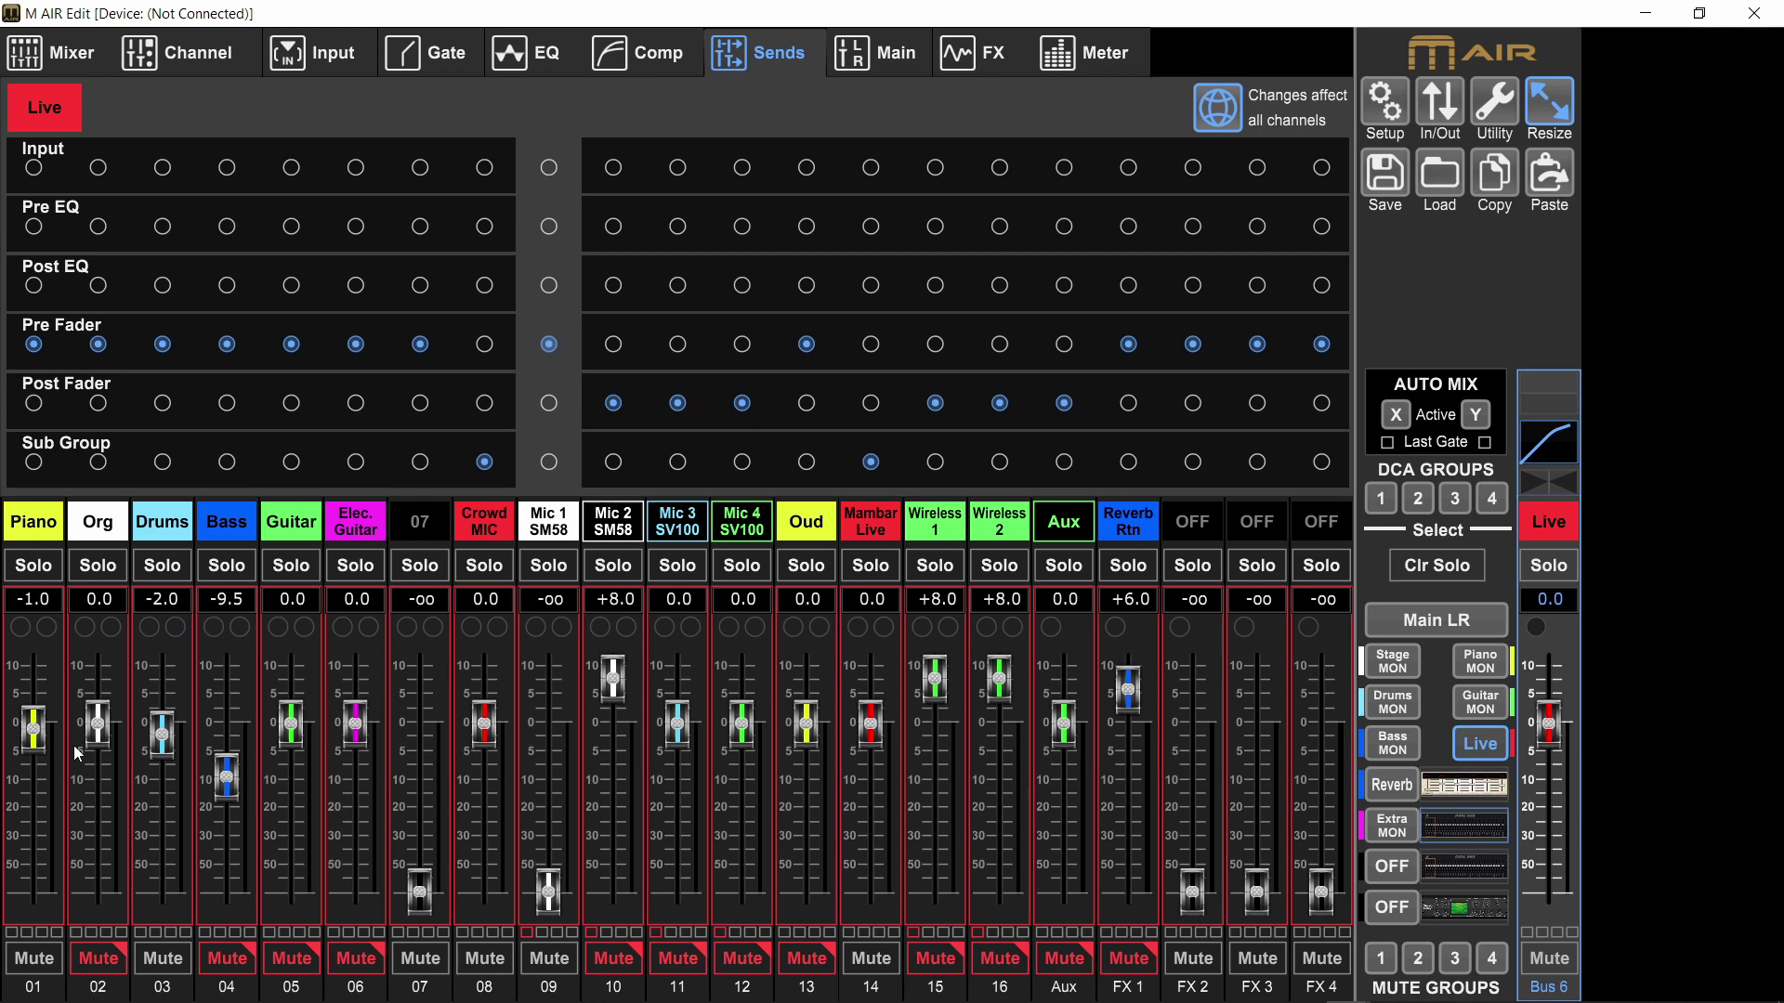
left_click(550, 523)
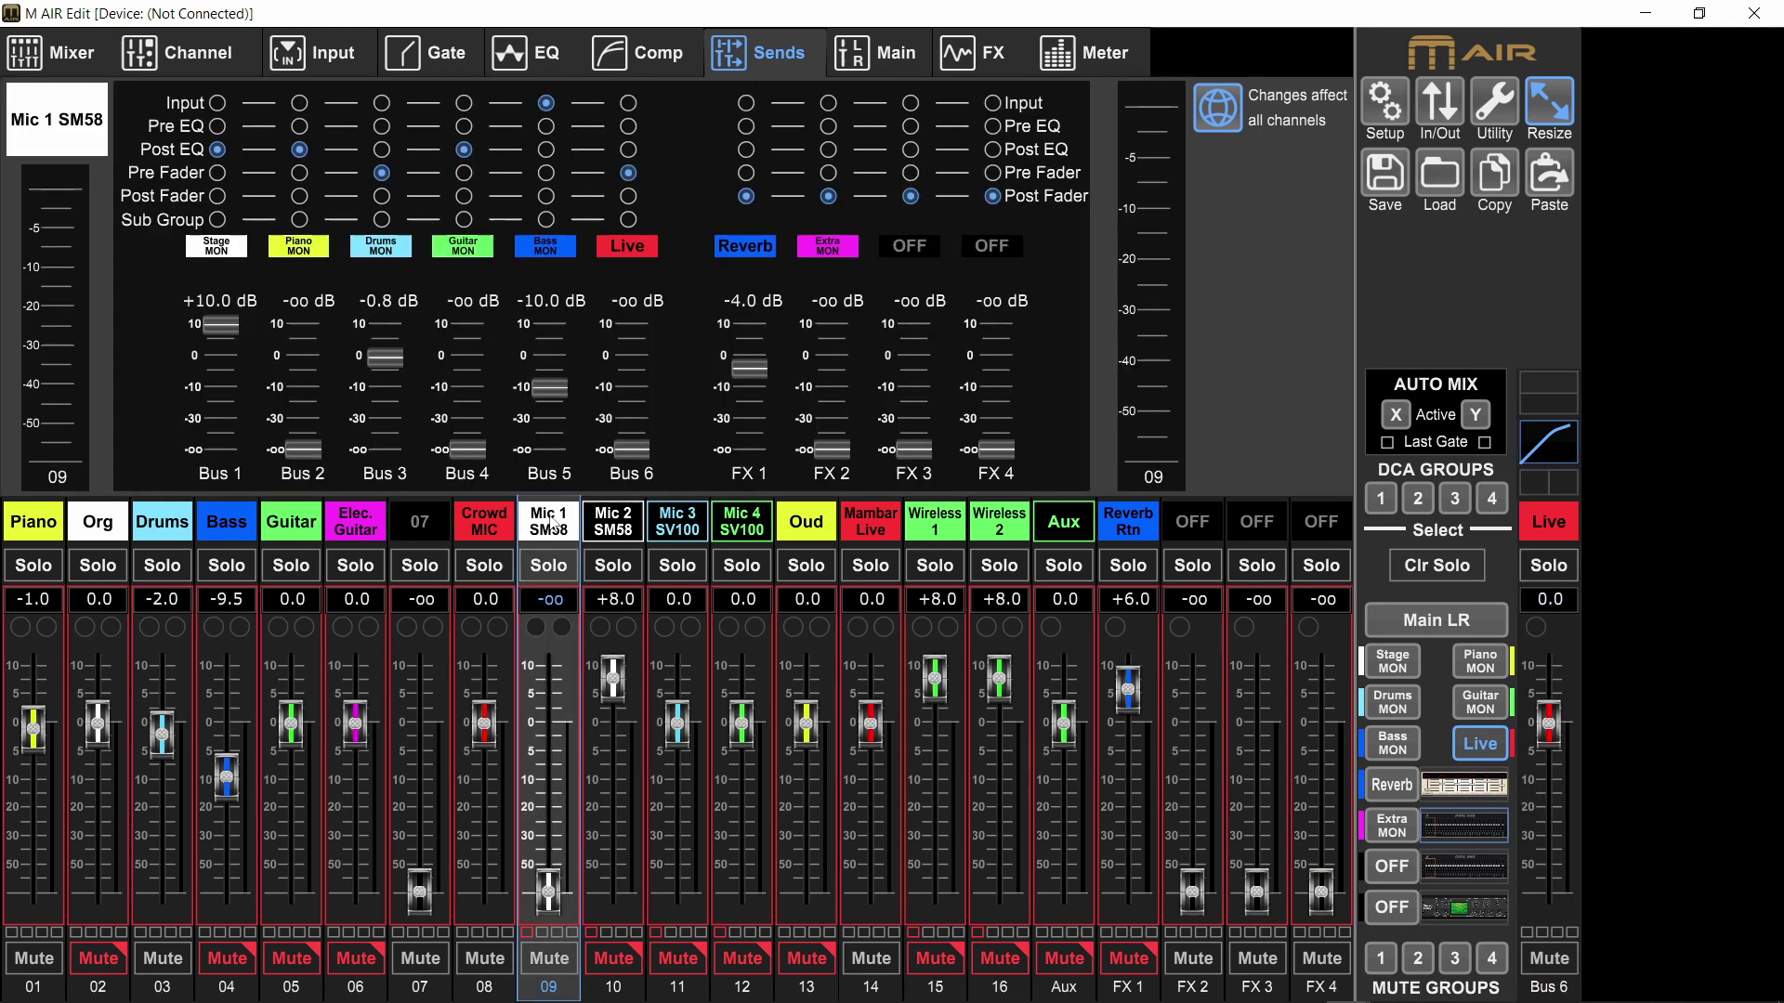
left_click(1568, 528)
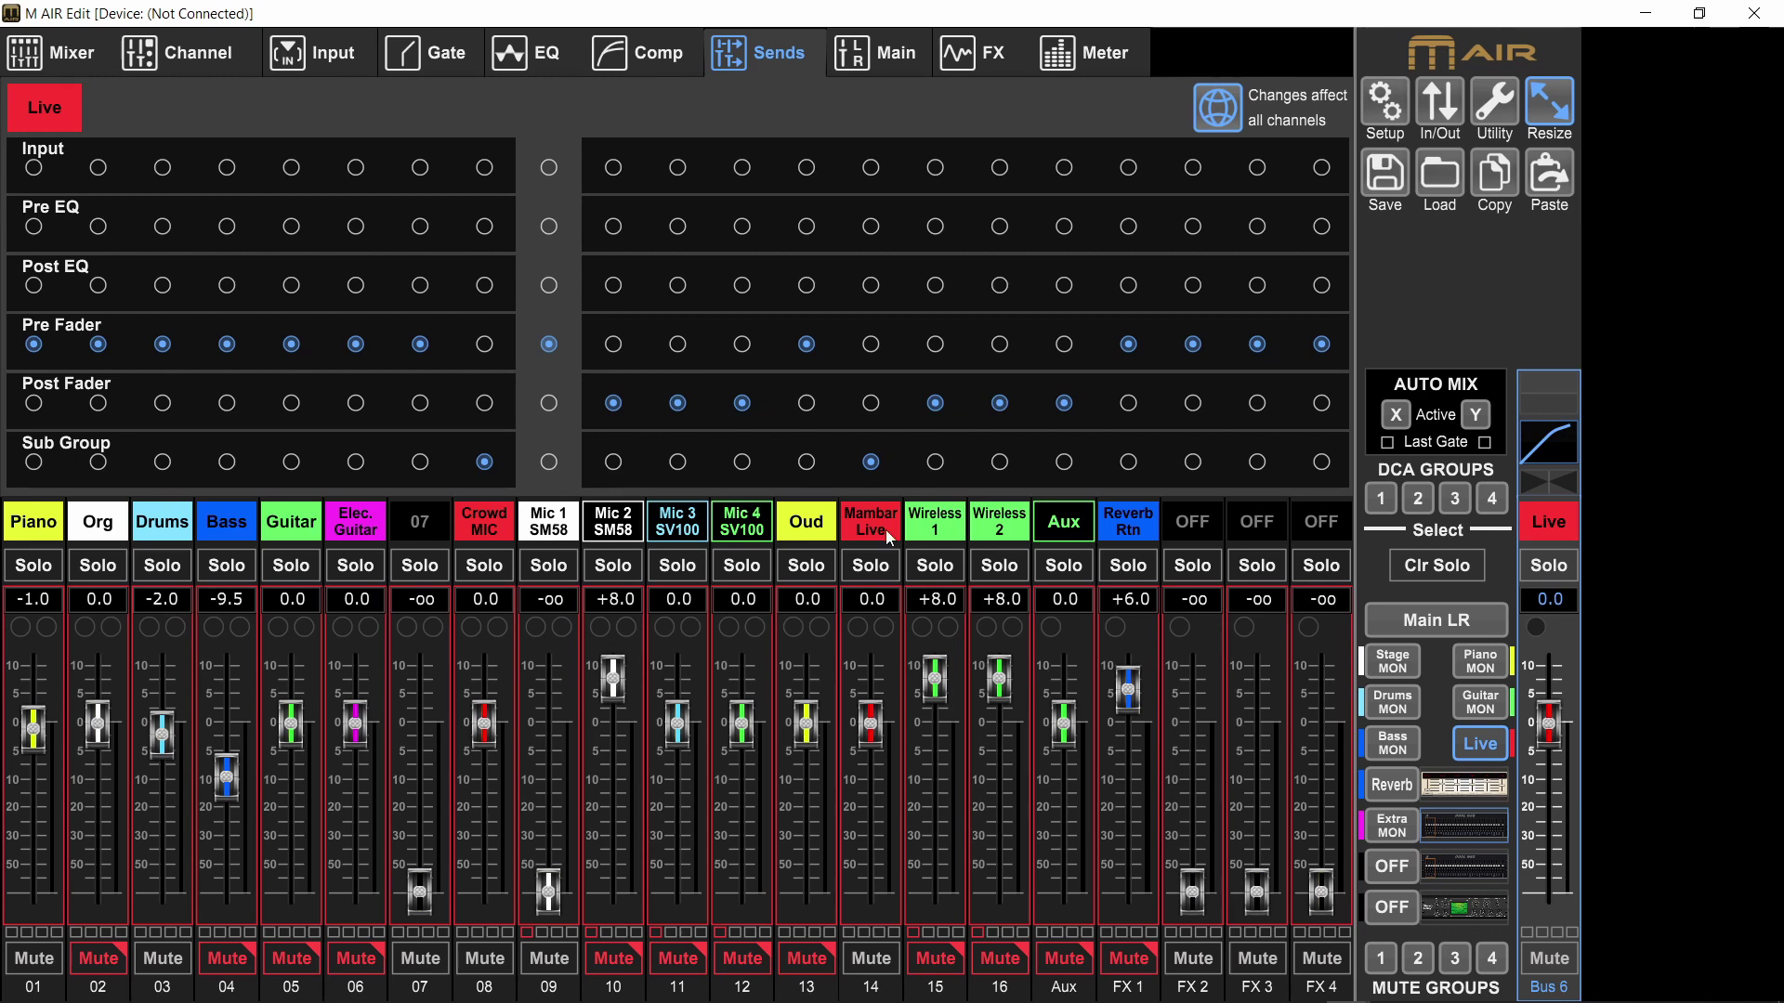
left_click(502, 526)
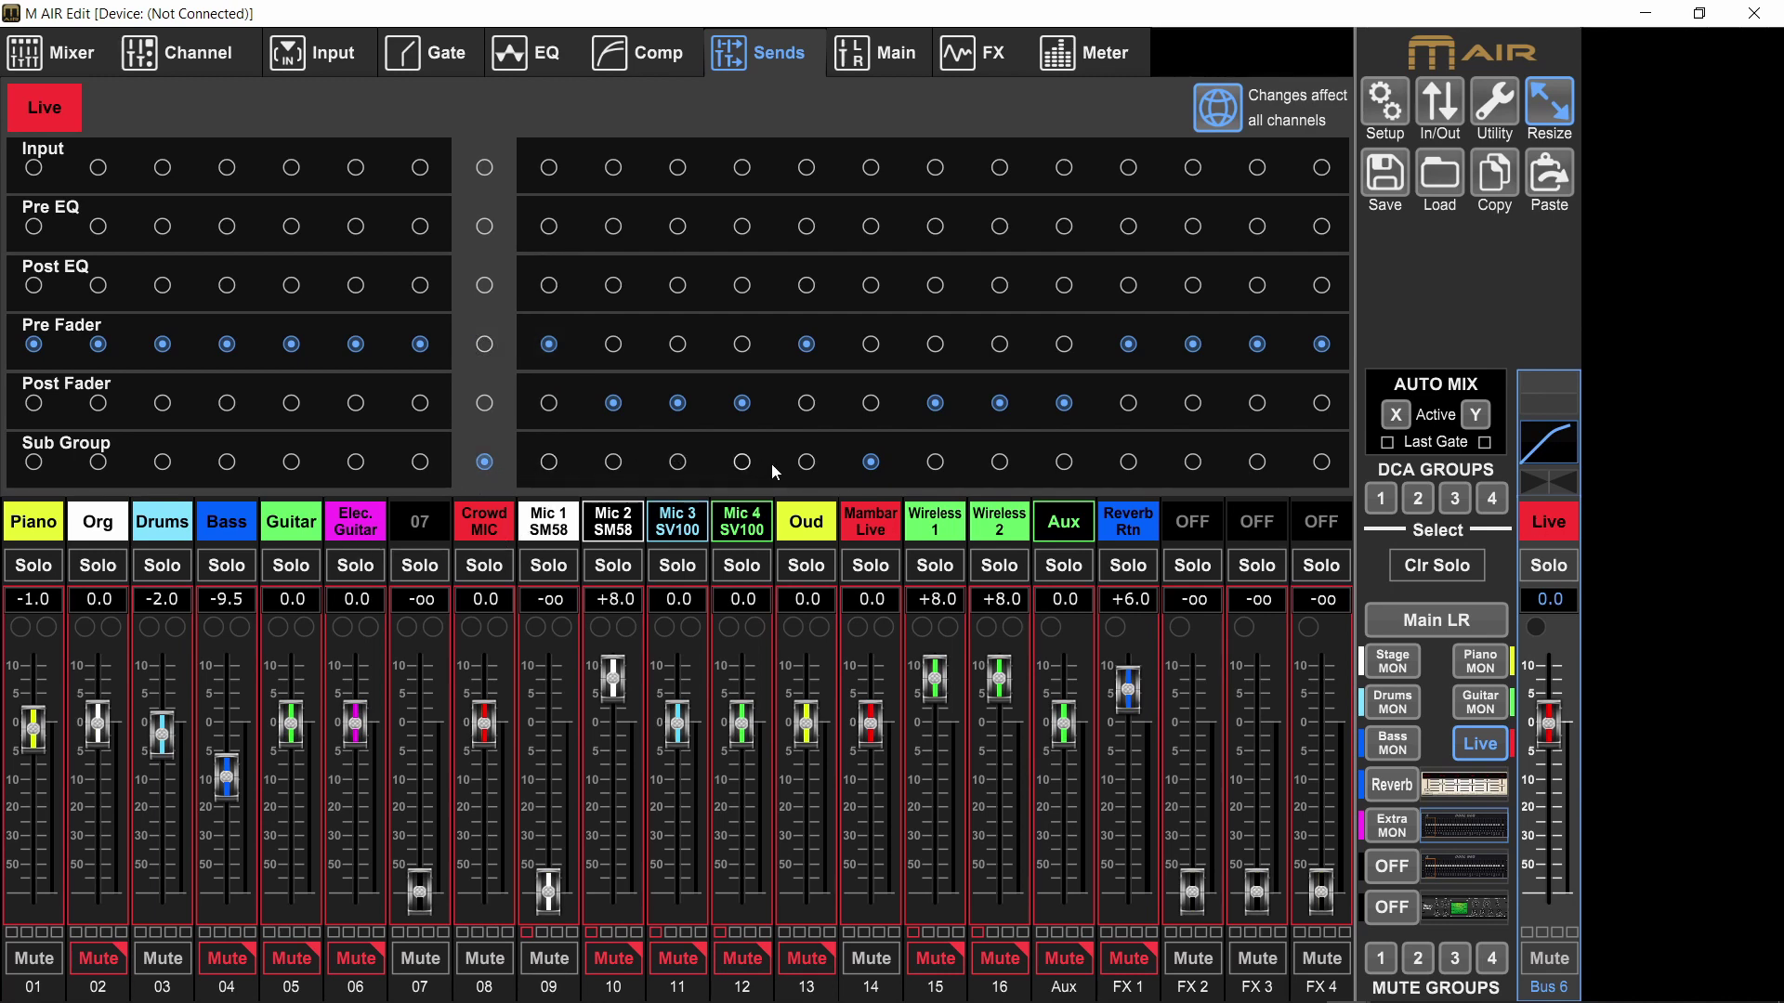
Switch to 'Changes affect selected chn.' mode and bring up Crowd MIC's Bus 1–5 and FX 1–4 sends
left_click(807, 402)
left_click(1213, 119)
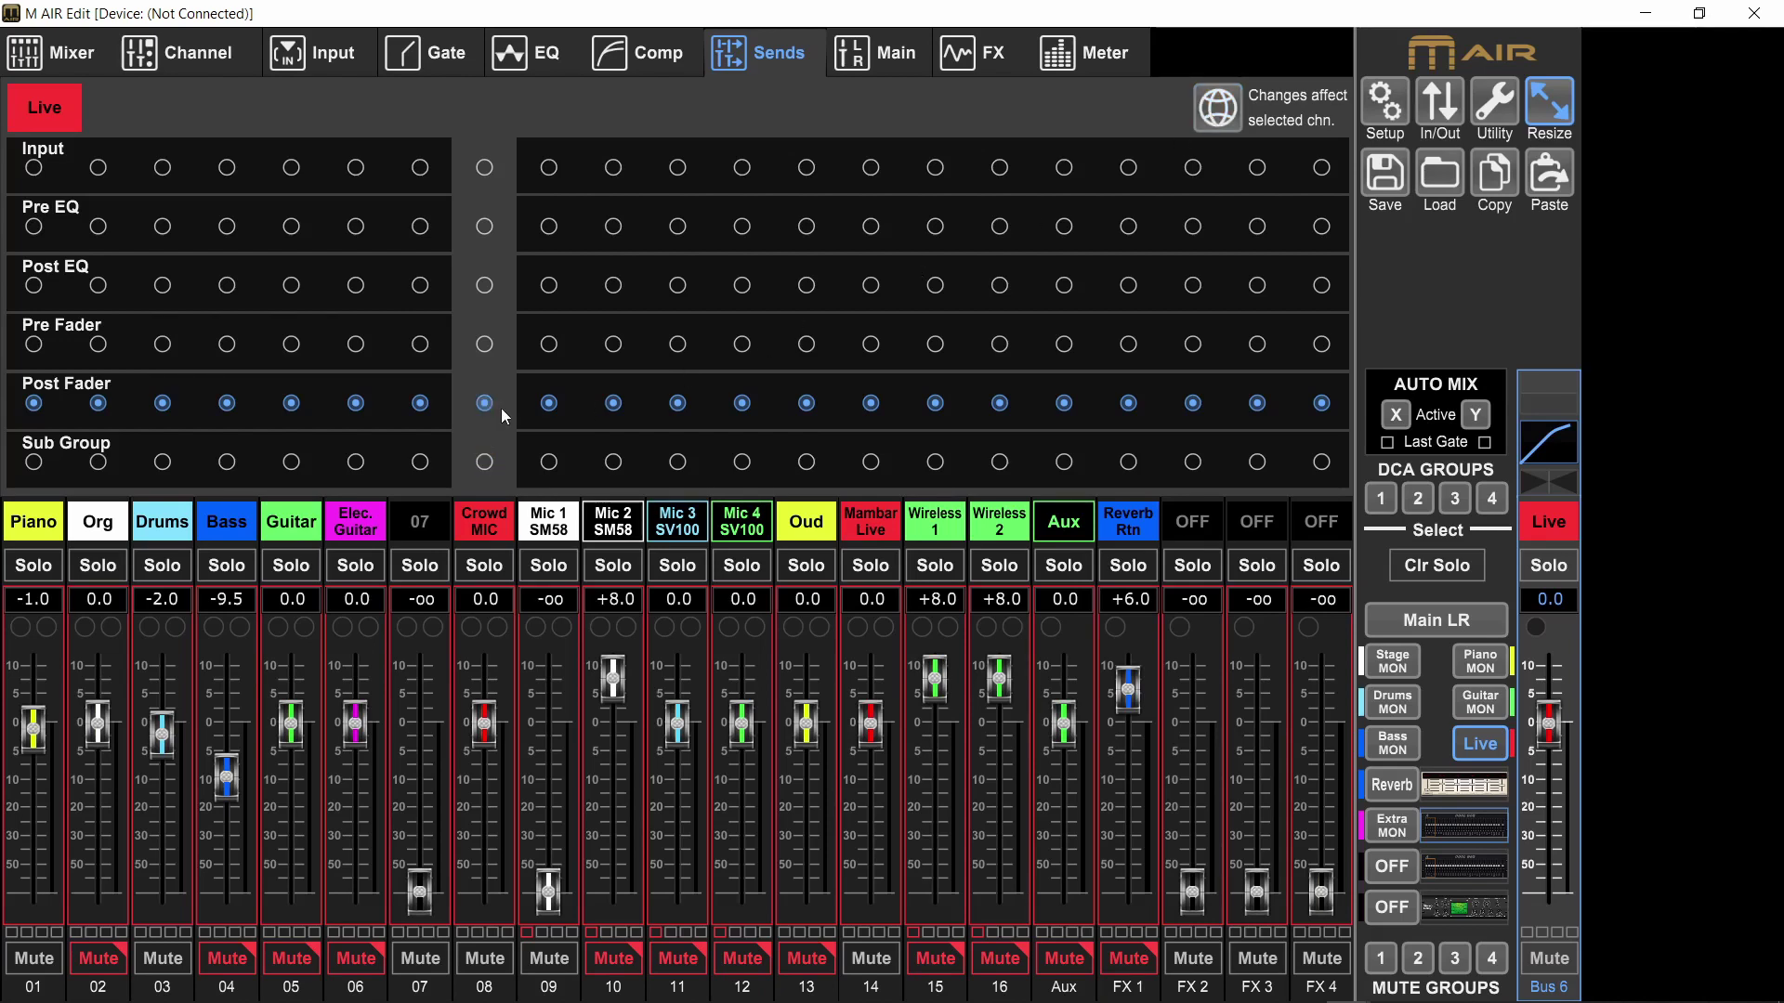
left_click(1441, 176)
left_click(1437, 231)
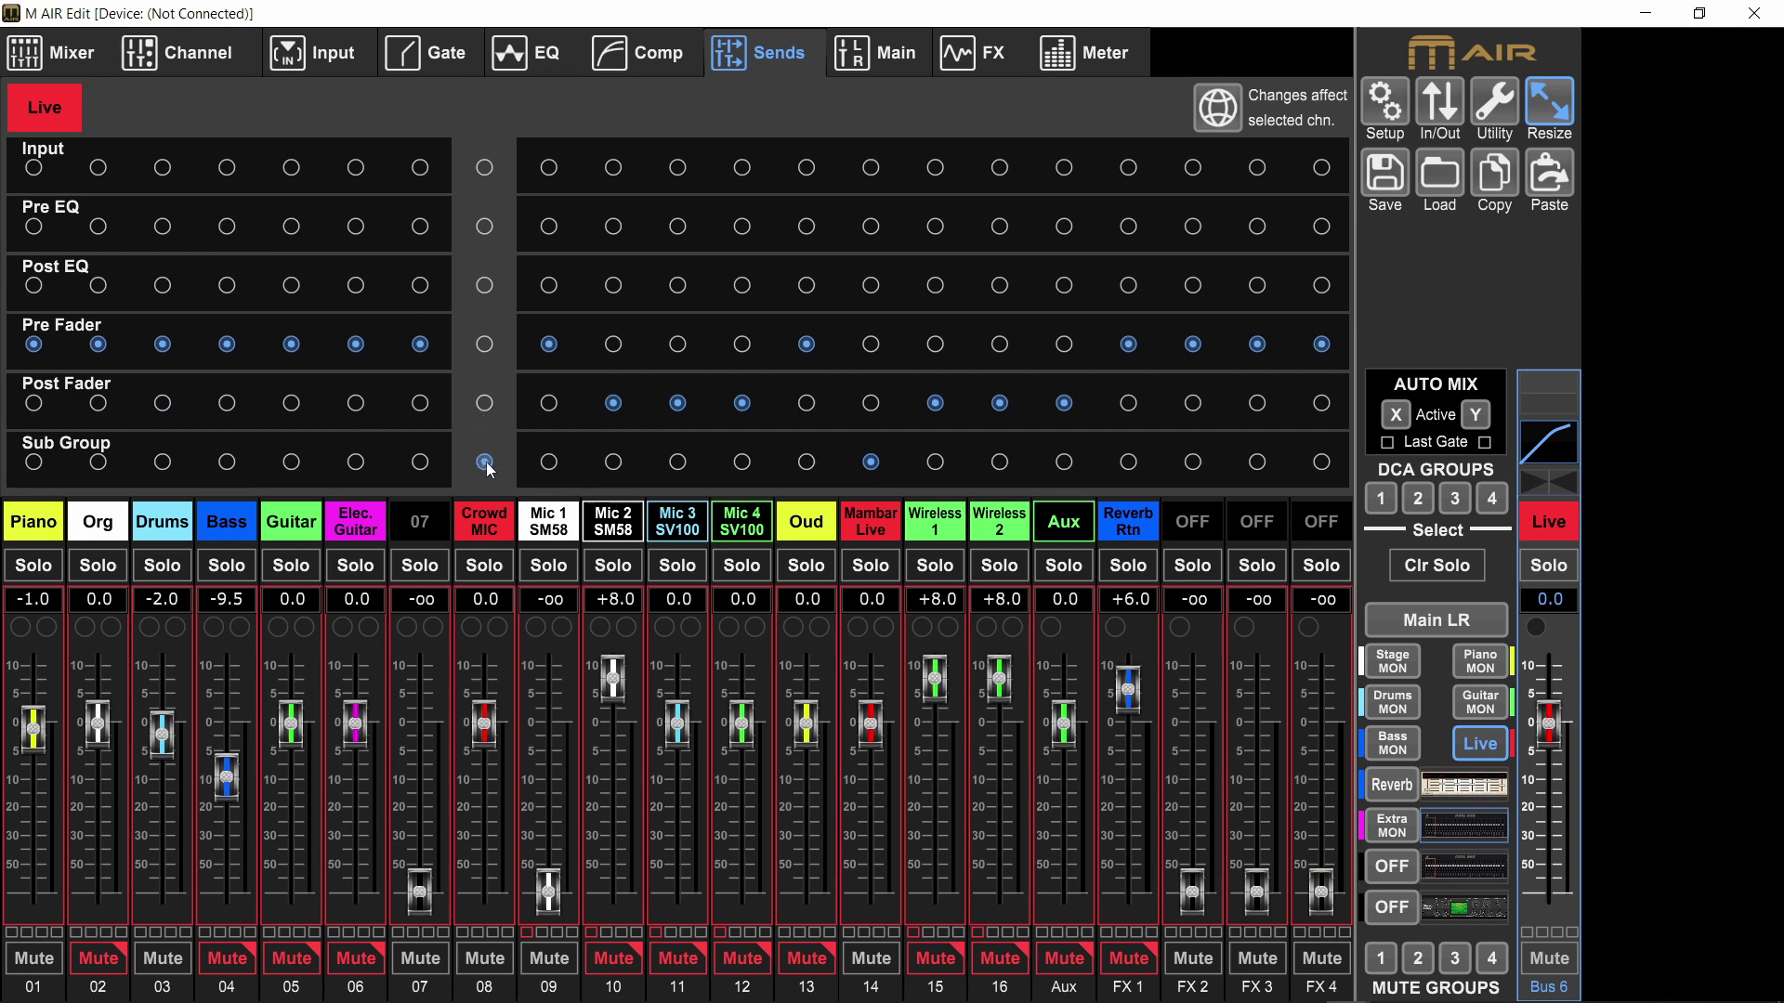
left_click(496, 525)
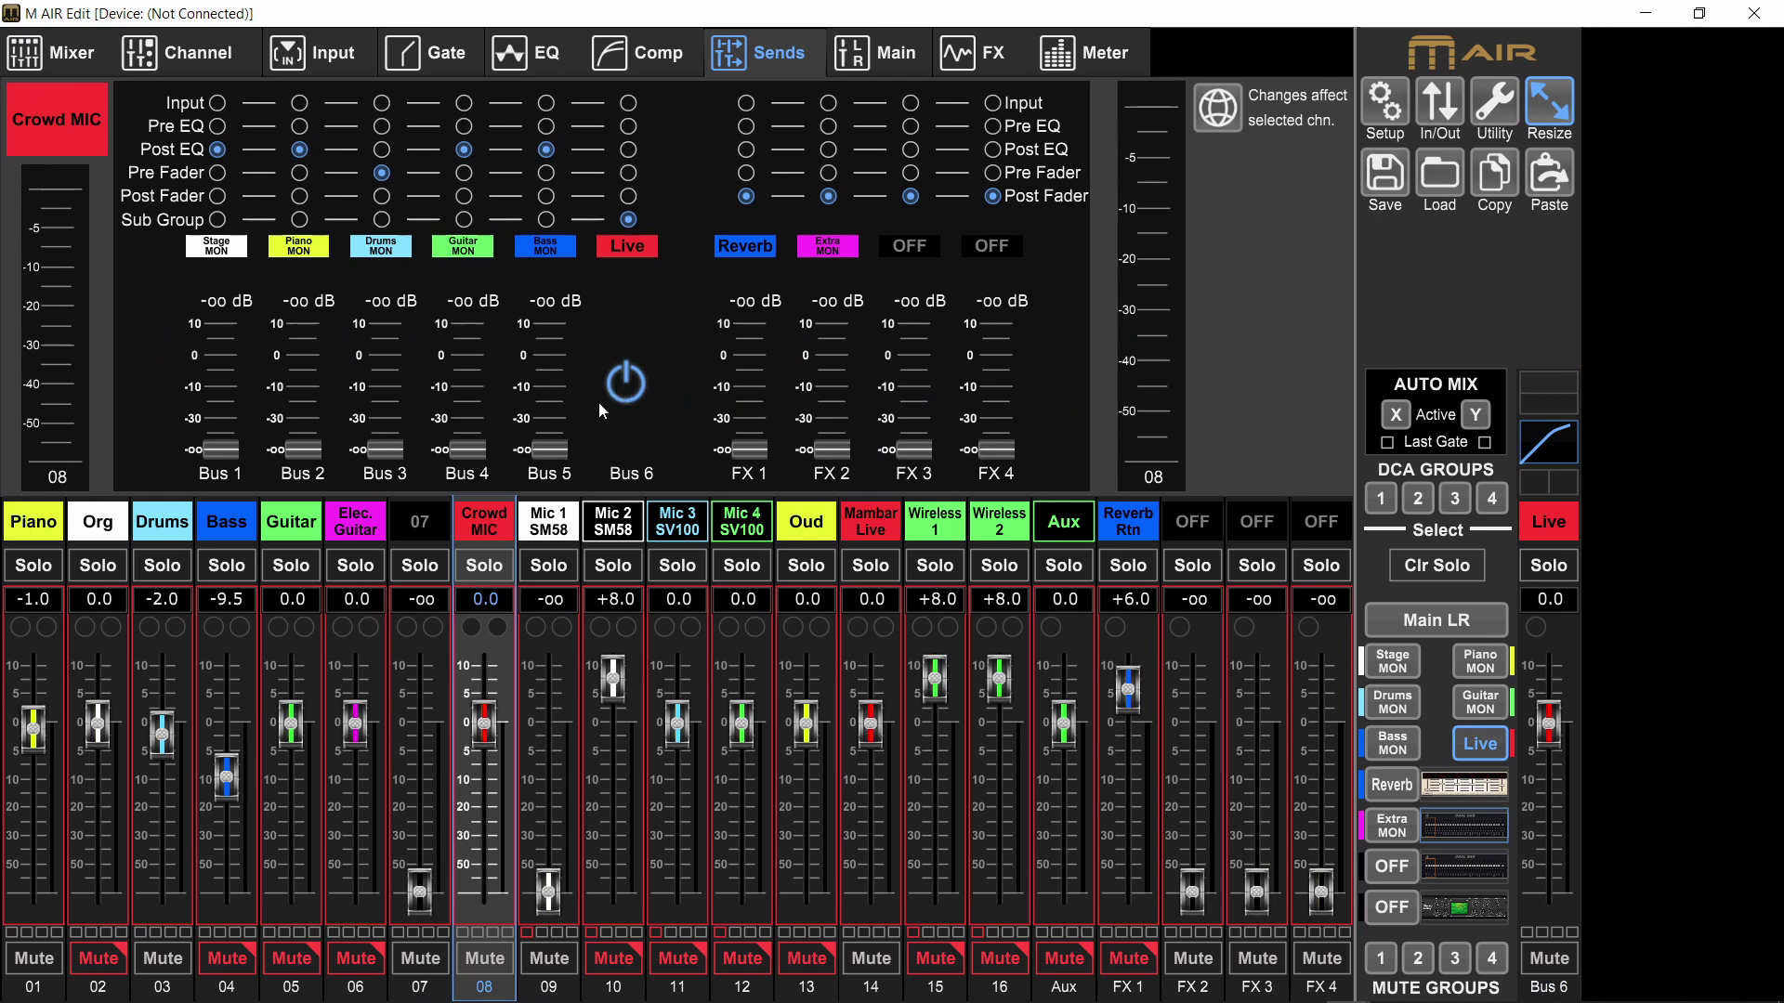
Feed Crowd MIC to Bus 6 from its Sub Group tap, enable that send, and trim its levels
mouse_move(561, 457)
left_mouse_down()
mouse_move(560, 409)
mouse_move(561, 455)
left_mouse_up()
left_click(629, 196)
left_click_drag(632, 357, 653, 428)
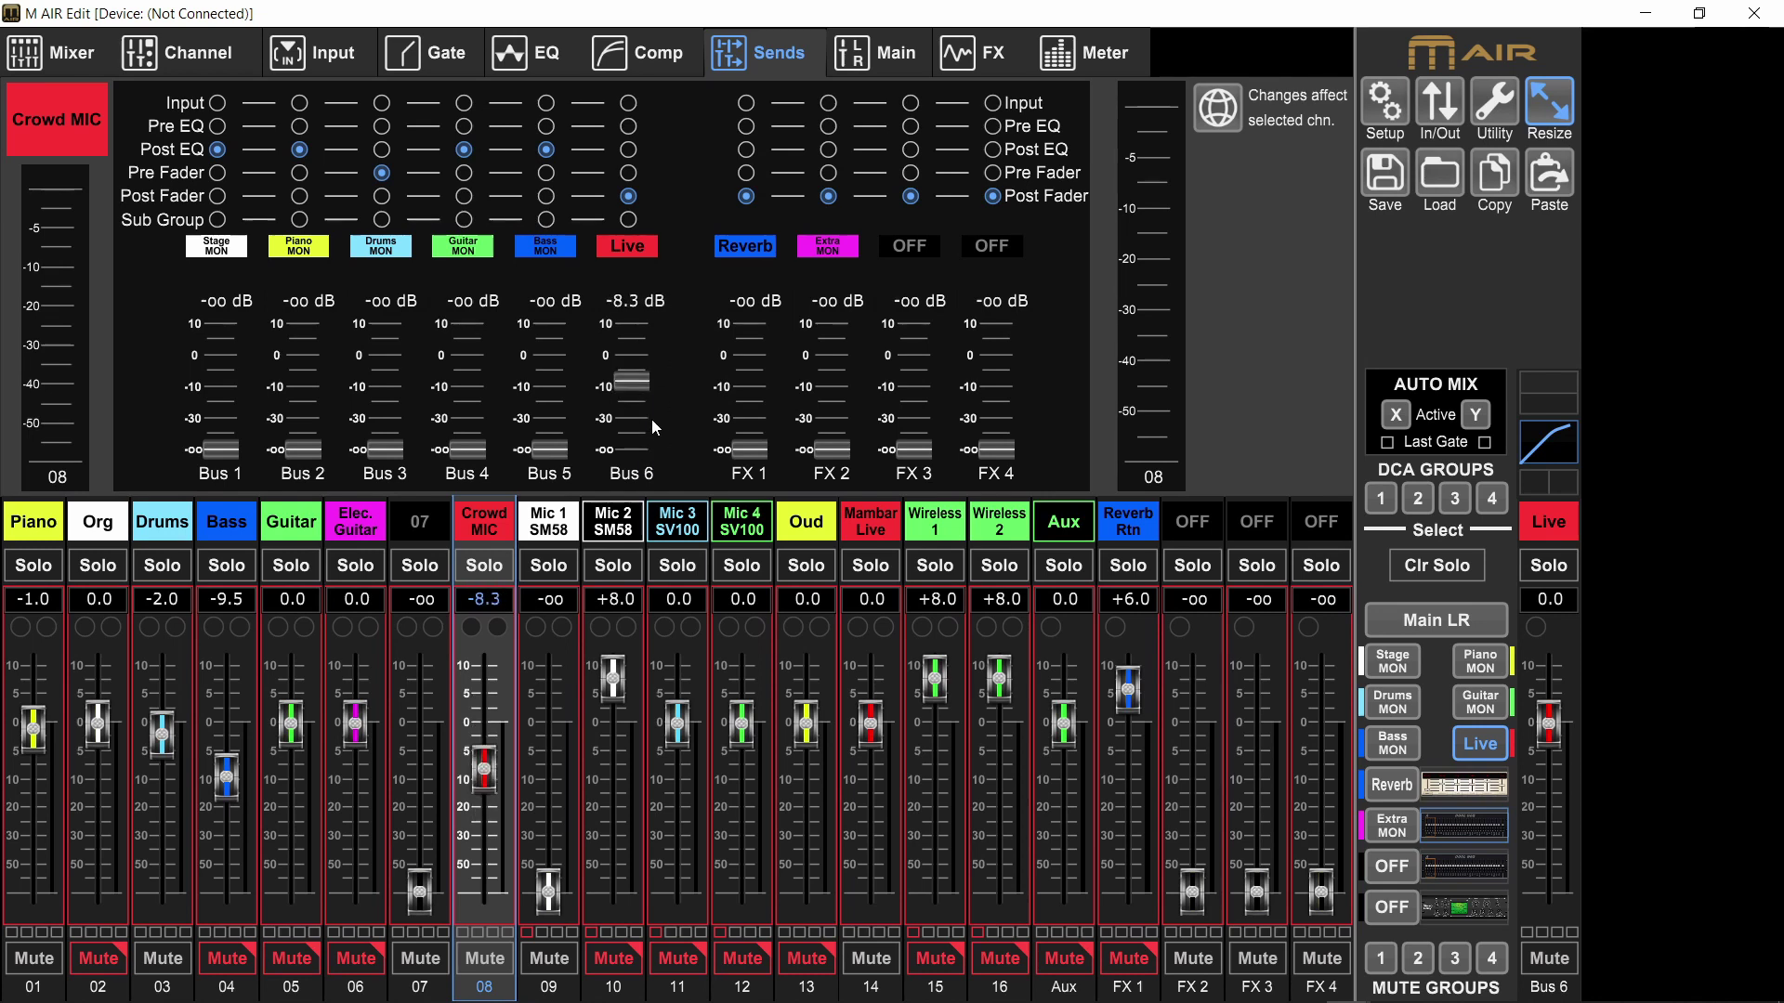
left_click(1435, 620)
mouse_move(484, 743)
left_mouse_down()
mouse_move(486, 710)
mouse_move(486, 745)
left_mouse_up()
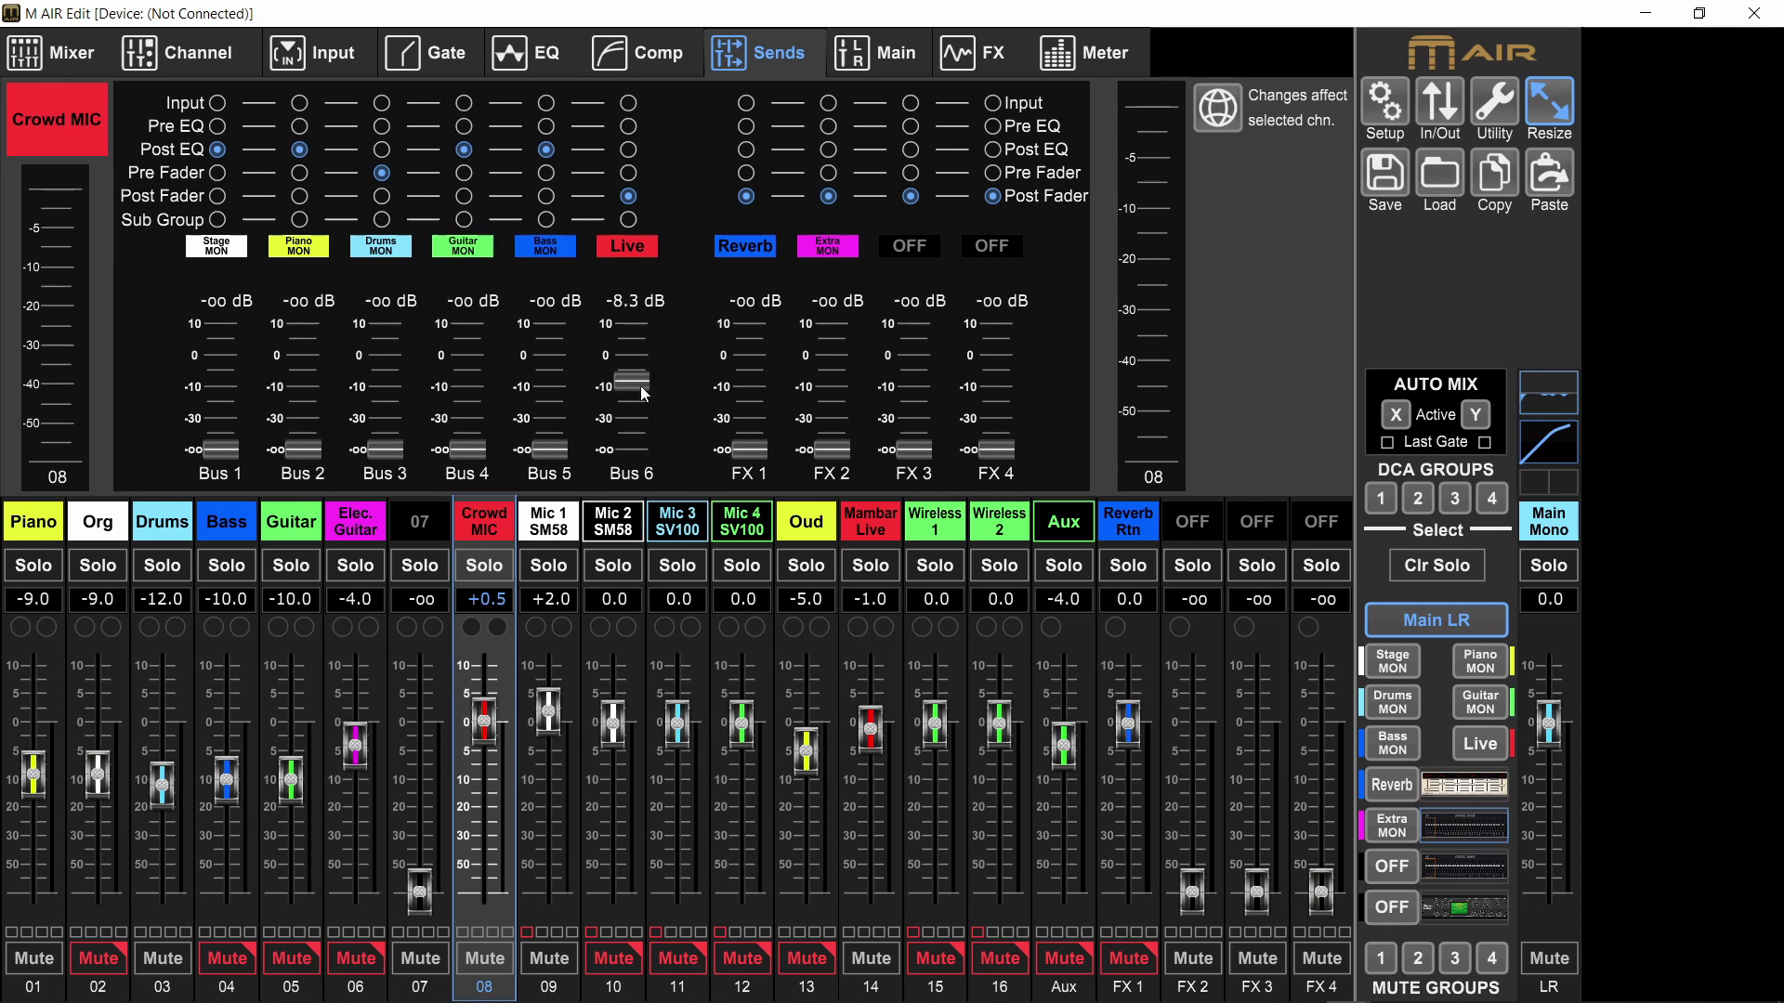
left_click_drag(642, 387, 664, 316)
left_click(627, 220)
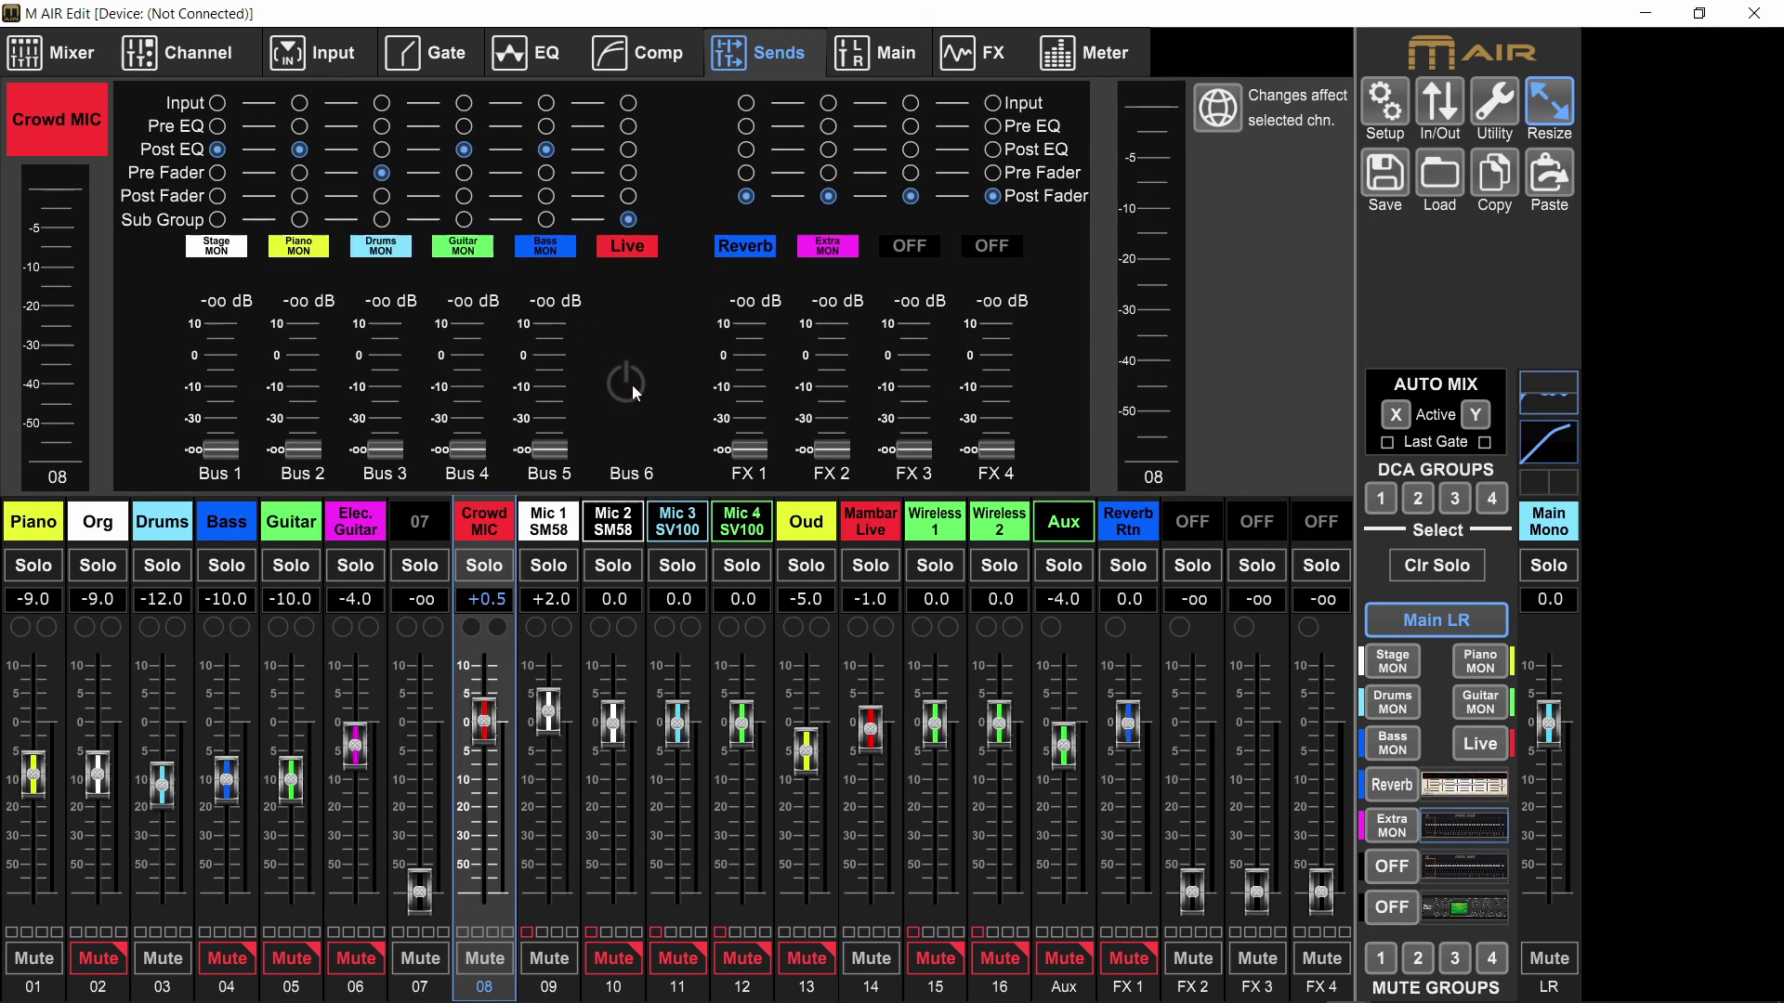
left_click(632, 384)
left_click_drag(494, 716, 502, 785)
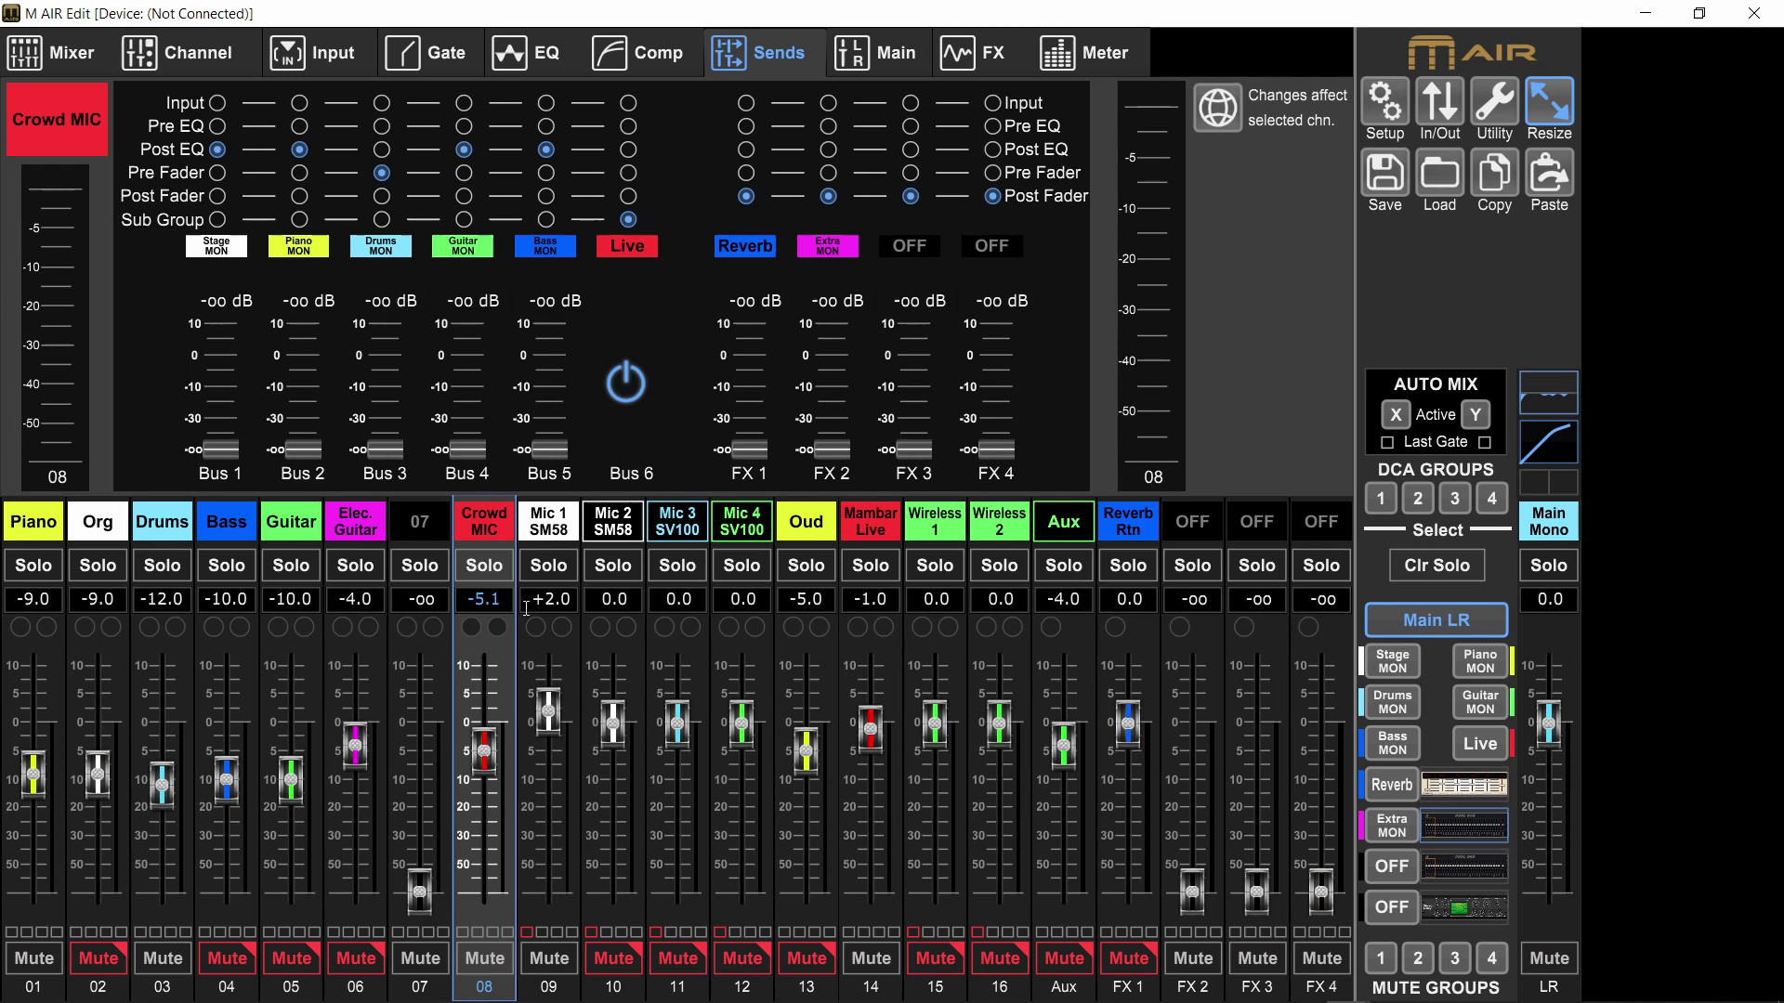
Select Mambar Live, show the Live bus sends, and reset them to 0.0 dB
left_click(870, 522)
left_click(484, 521)
left_click(873, 533)
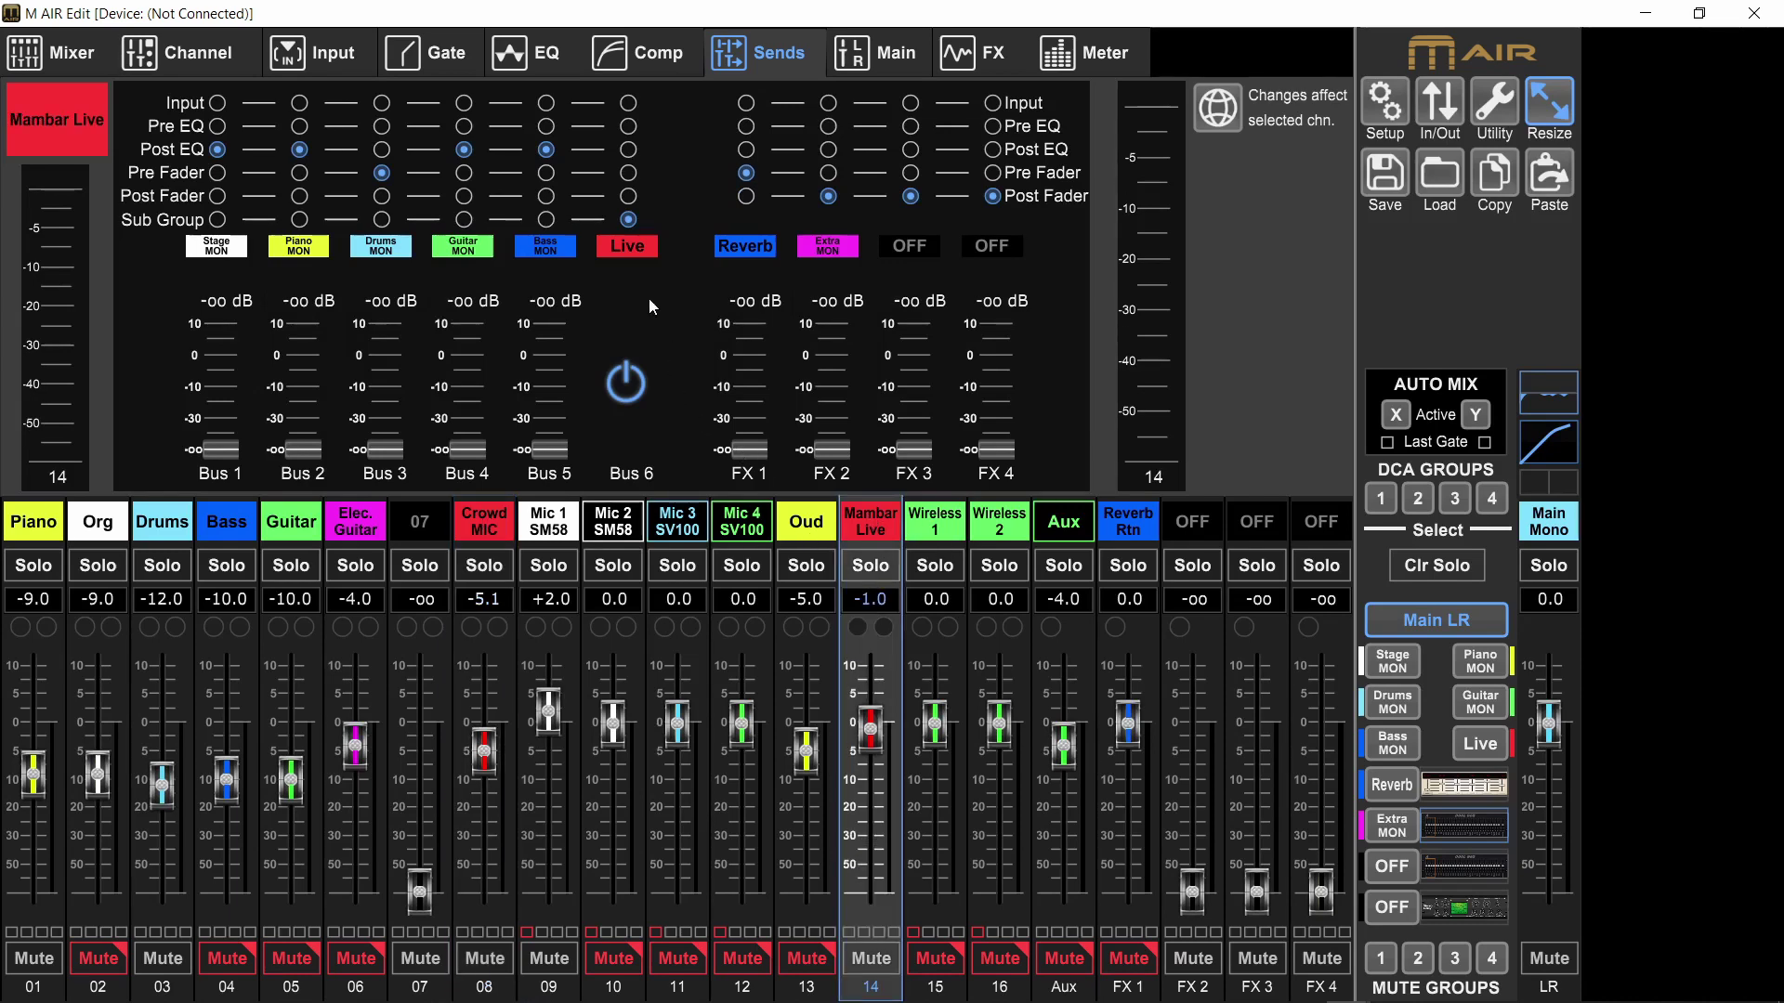
left_click(879, 740)
left_click_drag(878, 739, 871, 763)
left_click(1485, 747)
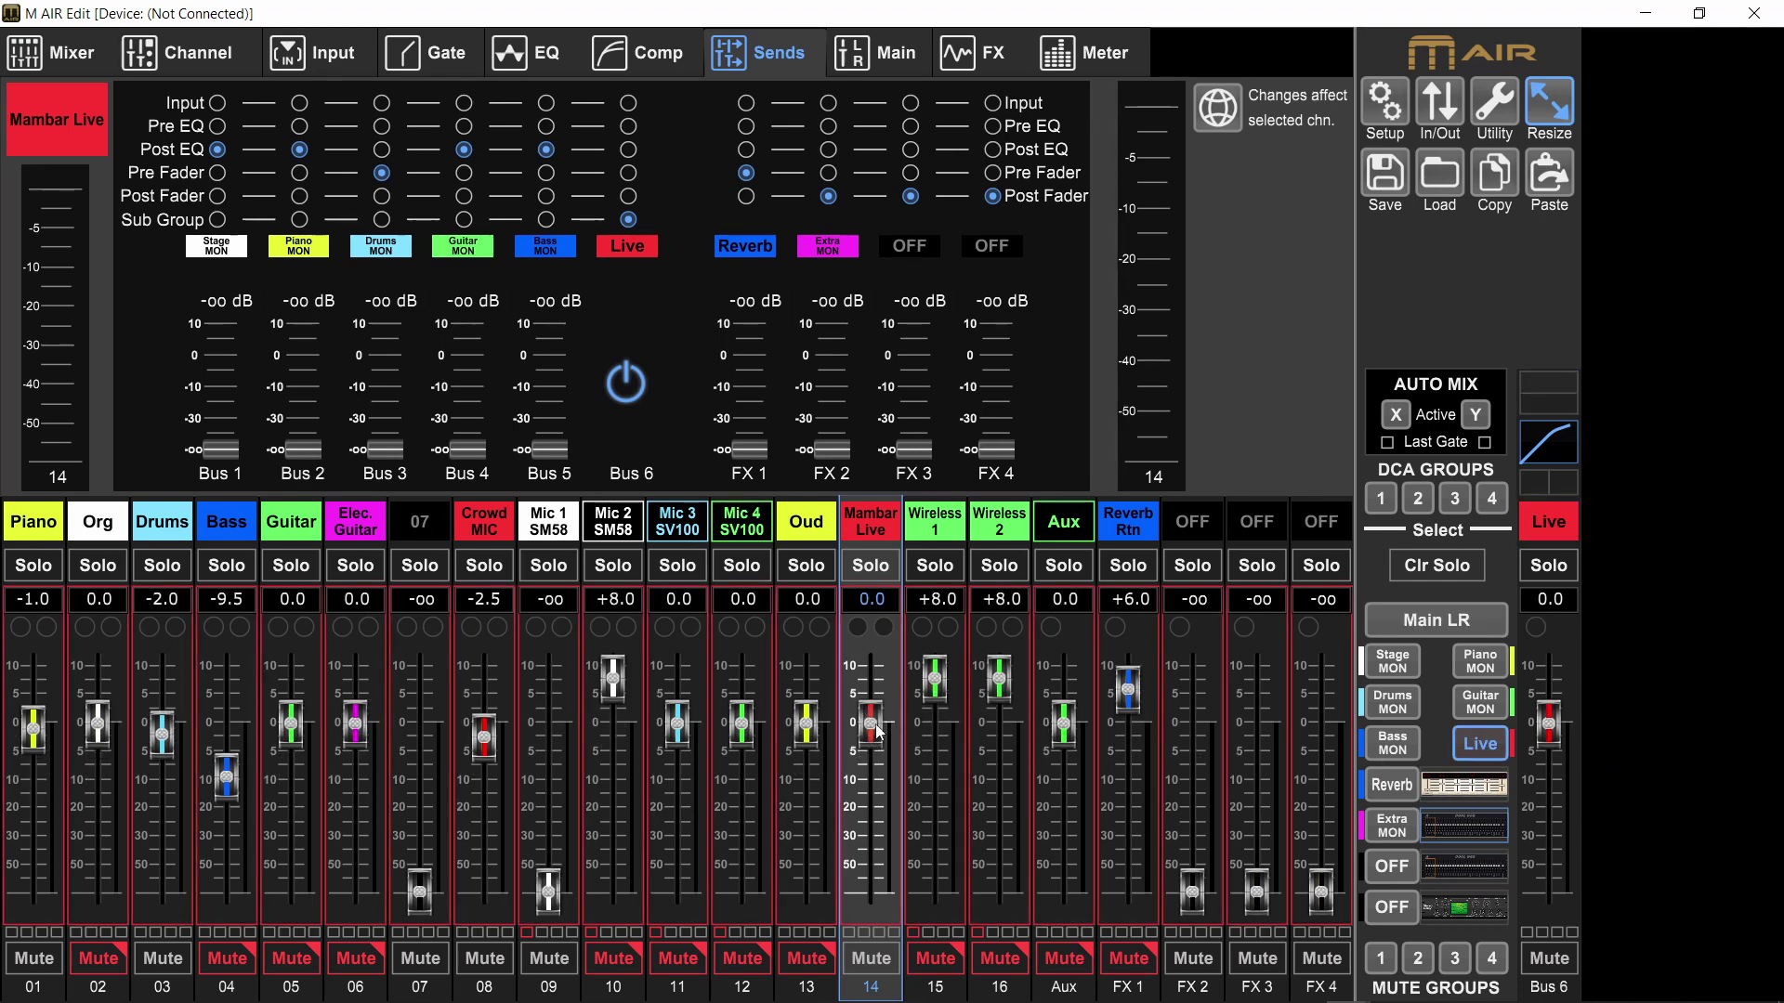
mouse_move(870, 715)
left_mouse_down()
mouse_move(871, 683)
mouse_move(876, 740)
left_mouse_up()
double_click(878, 733)
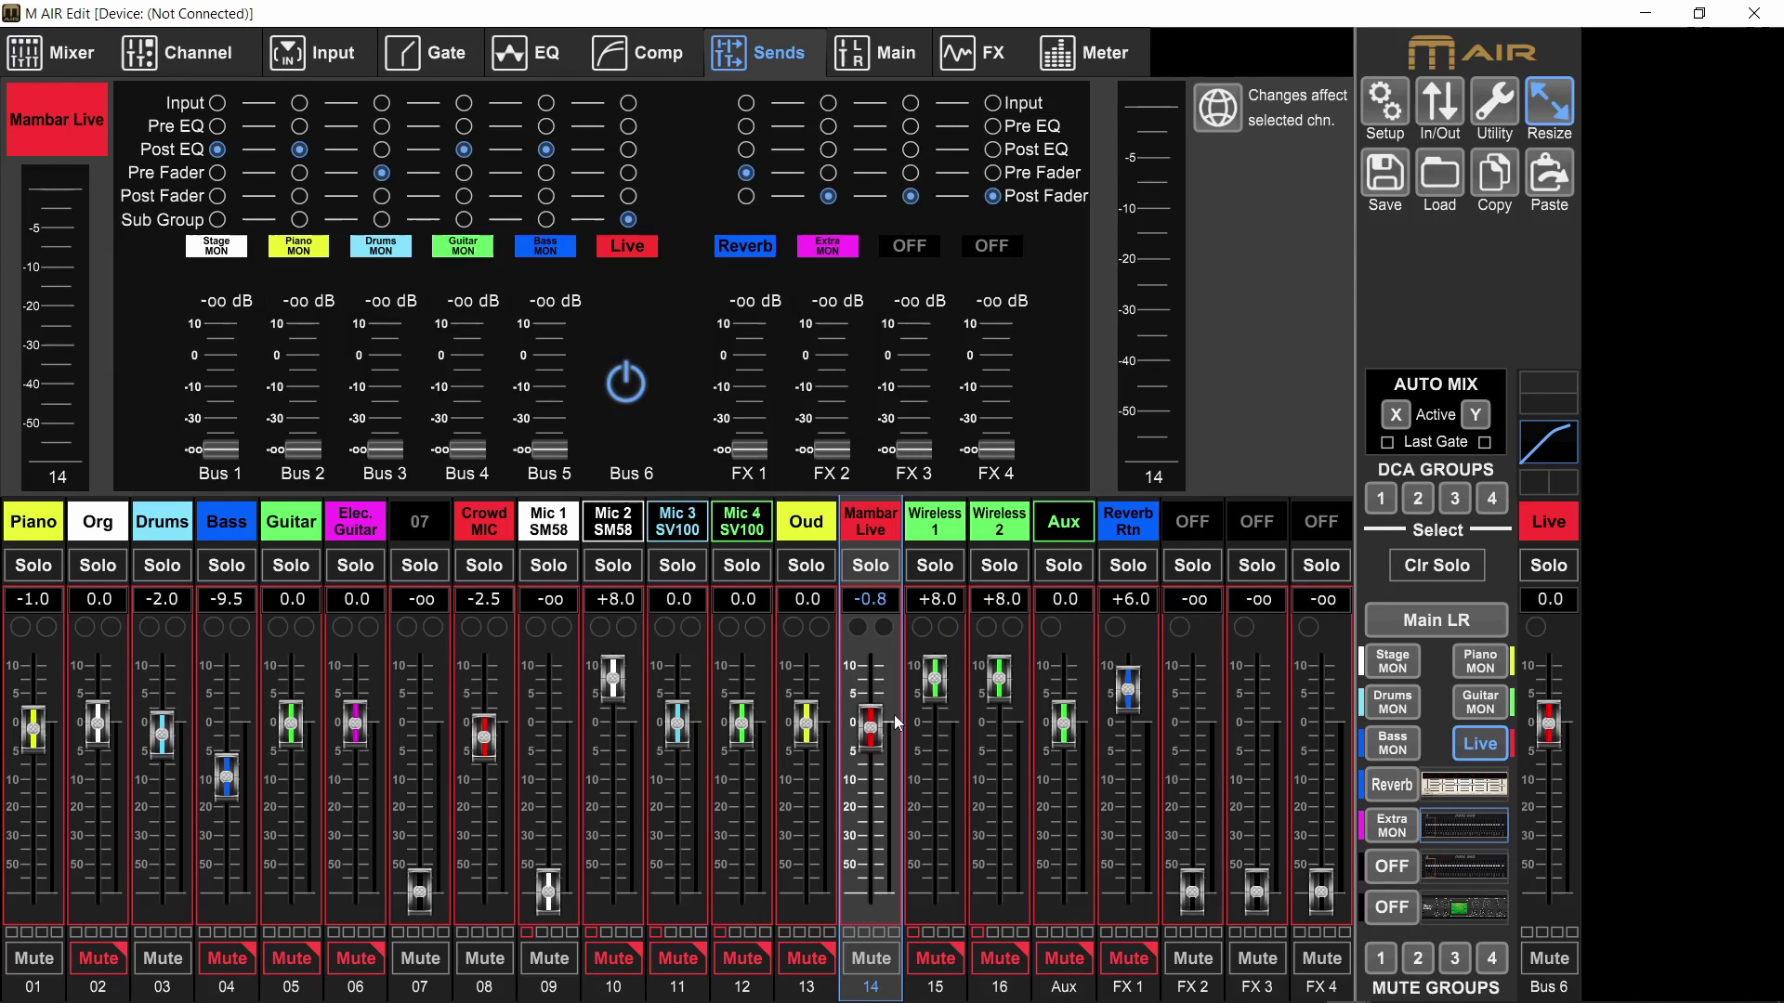
Toggle Auto Time off and on in the Live bus compressor, then view its six-band EQ
left_click(1554, 448)
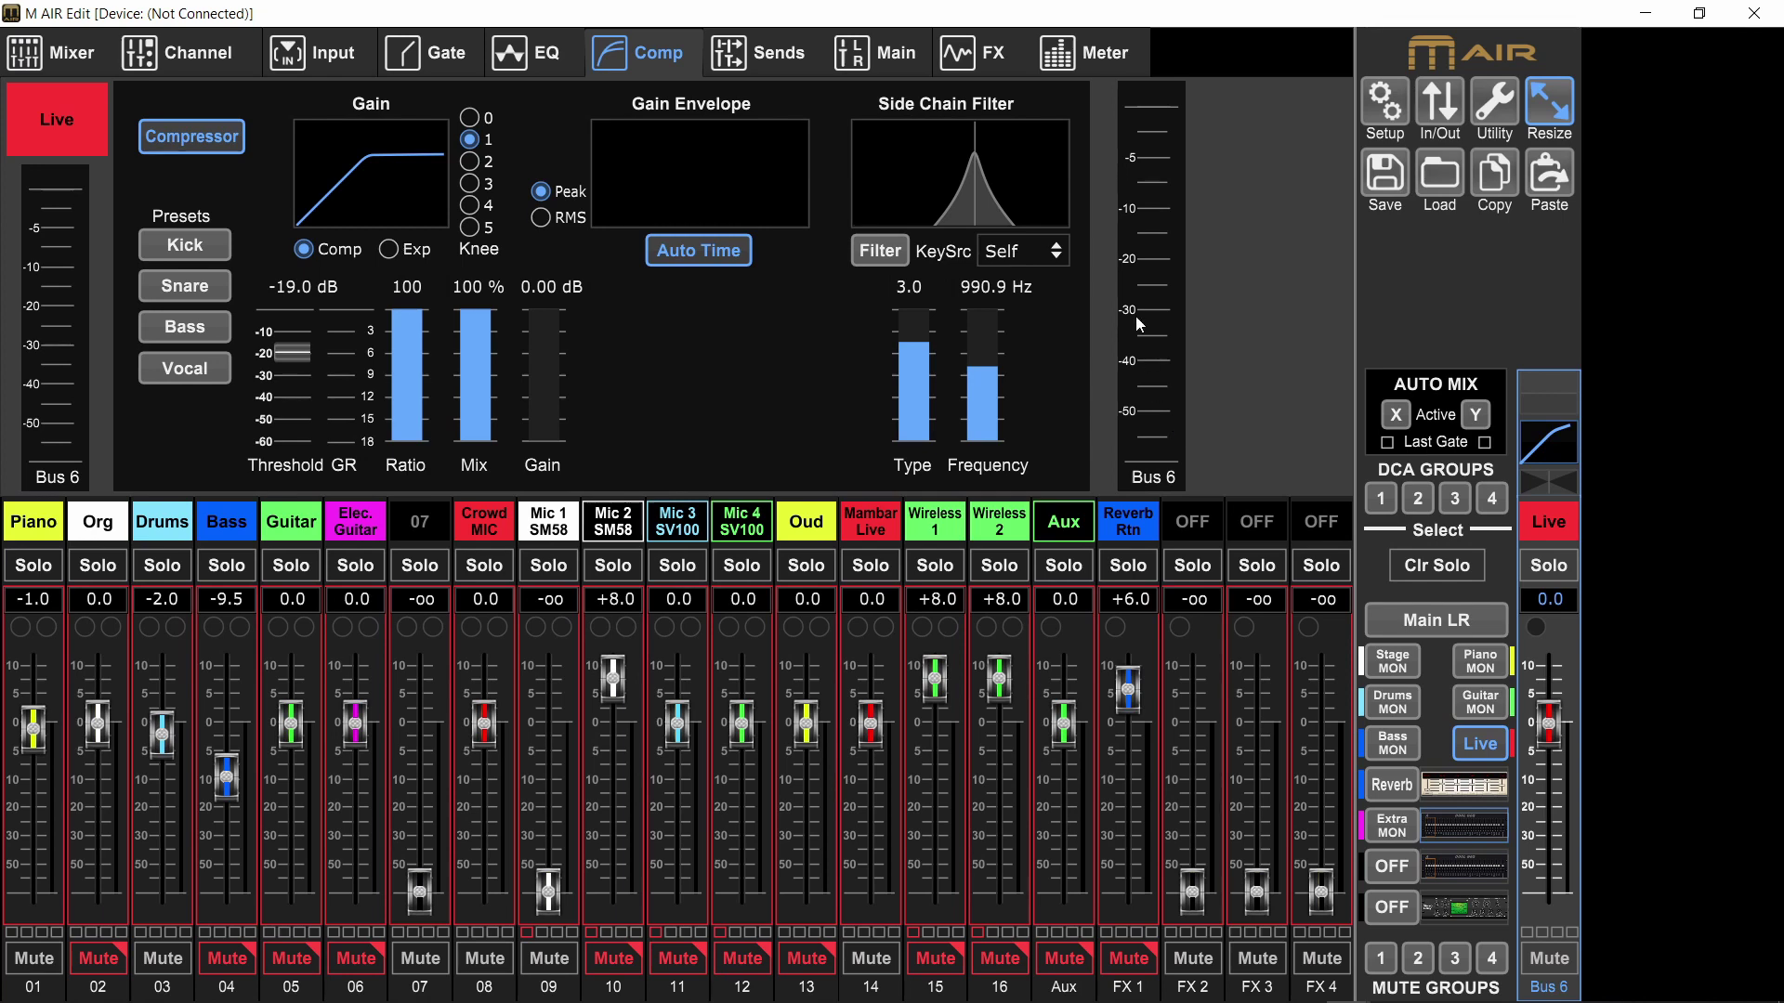
left_click(741, 265)
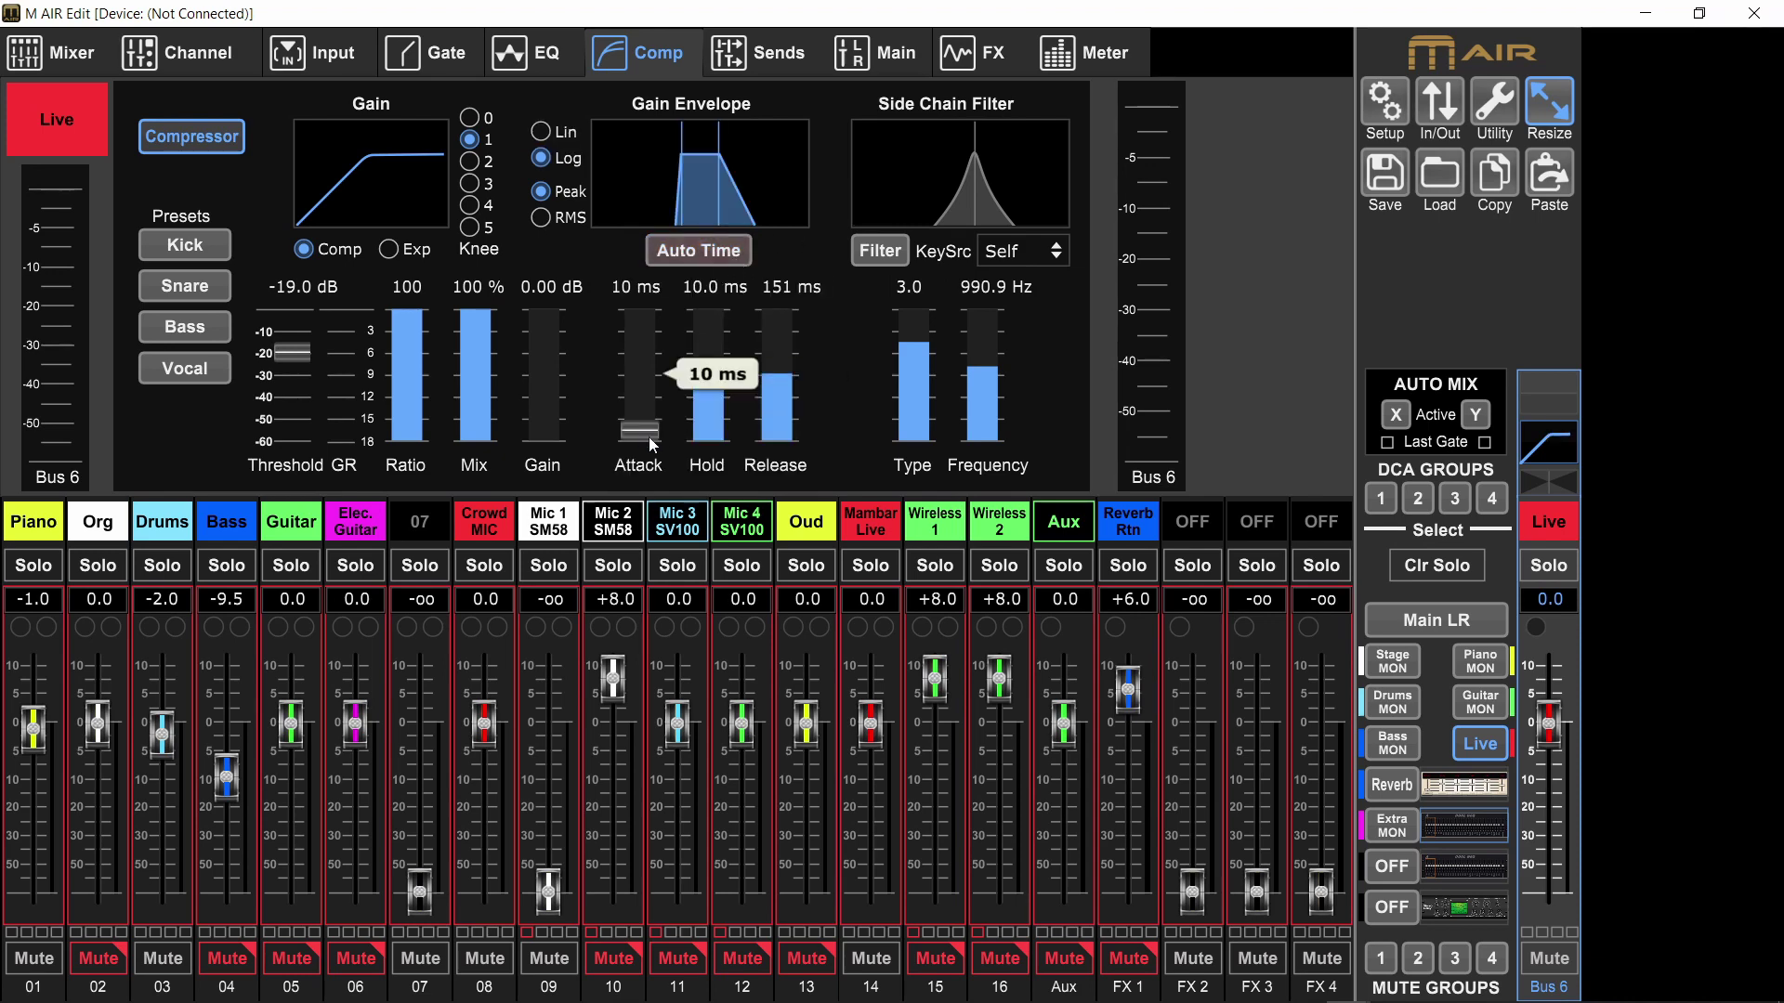
left_click(728, 254)
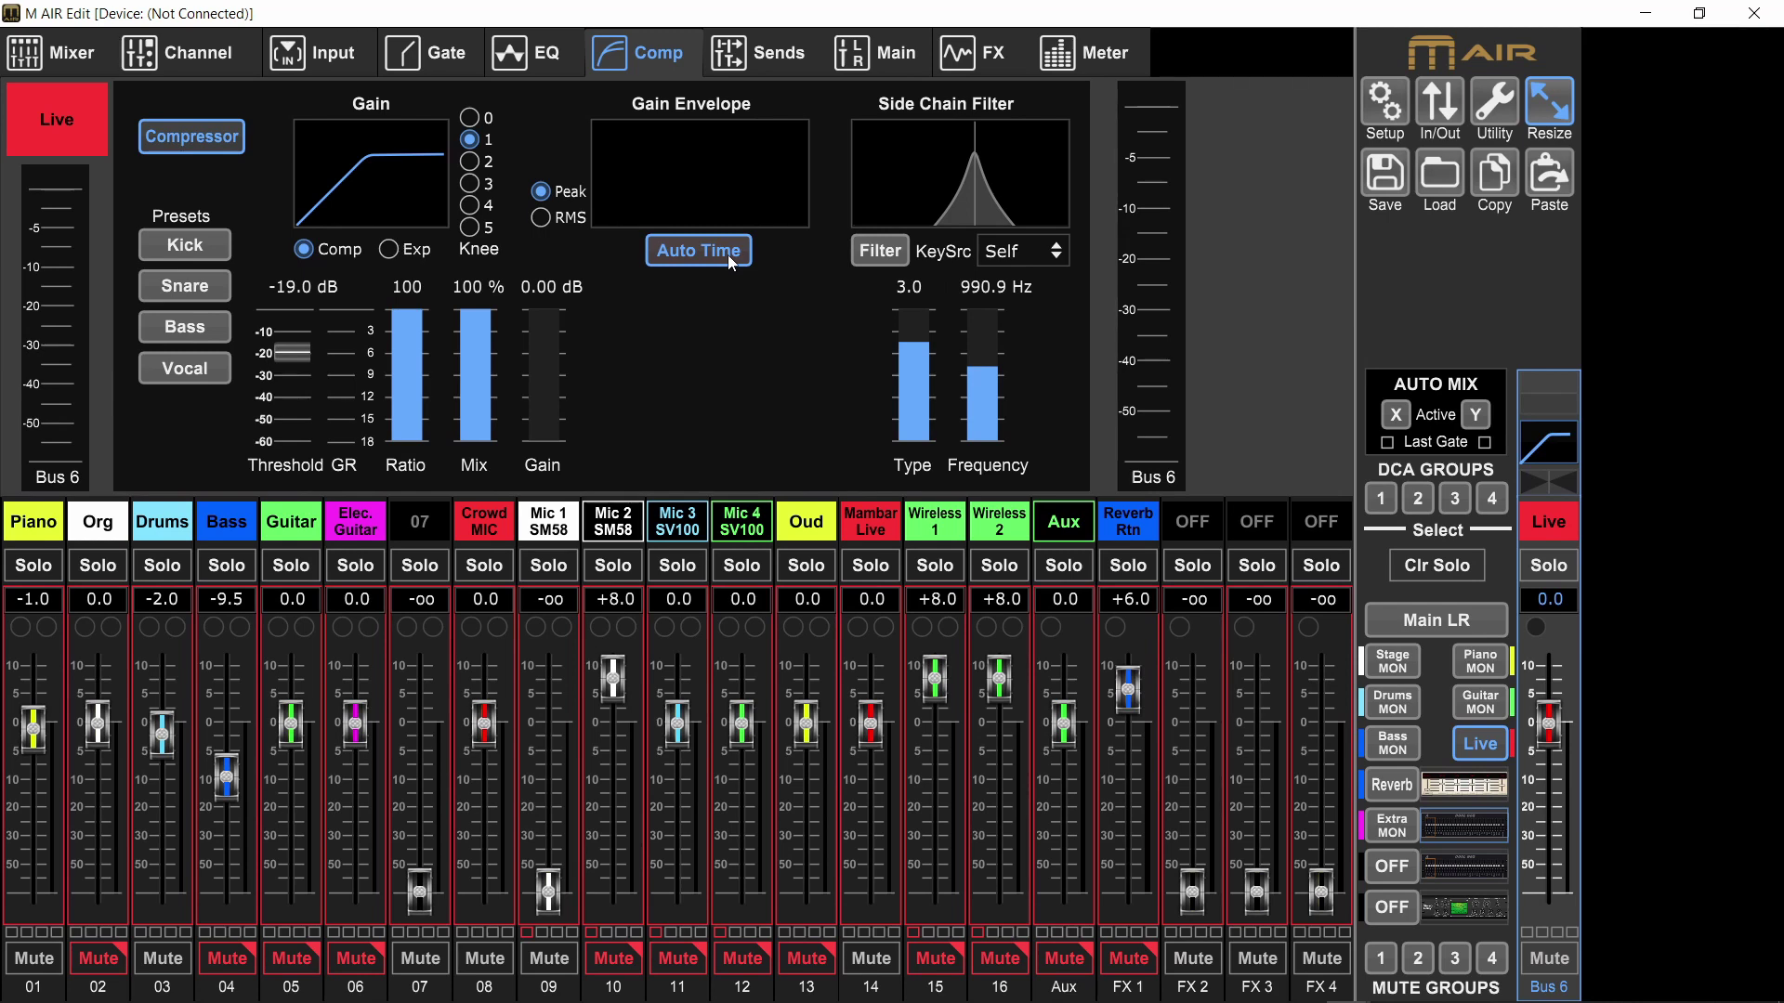
left_click(520, 57)
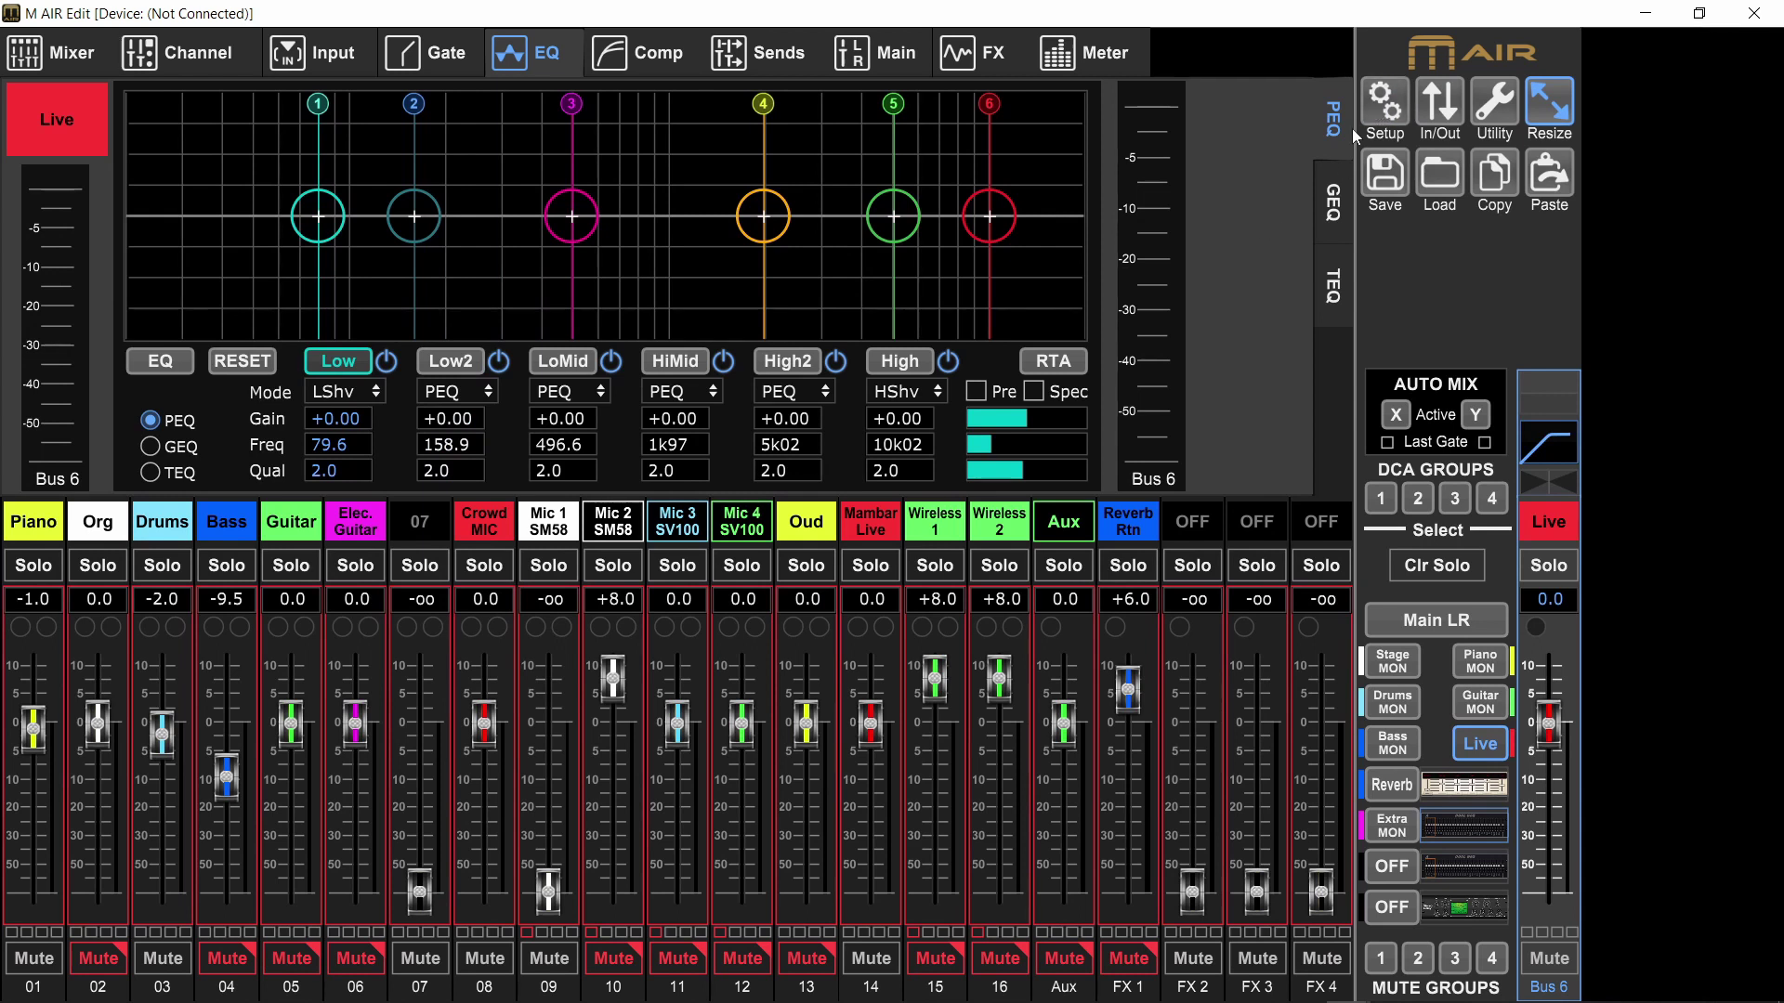
Check the PHONES jack on the MR18 photo, then return to M AIR Edit
left_click(1418, 983)
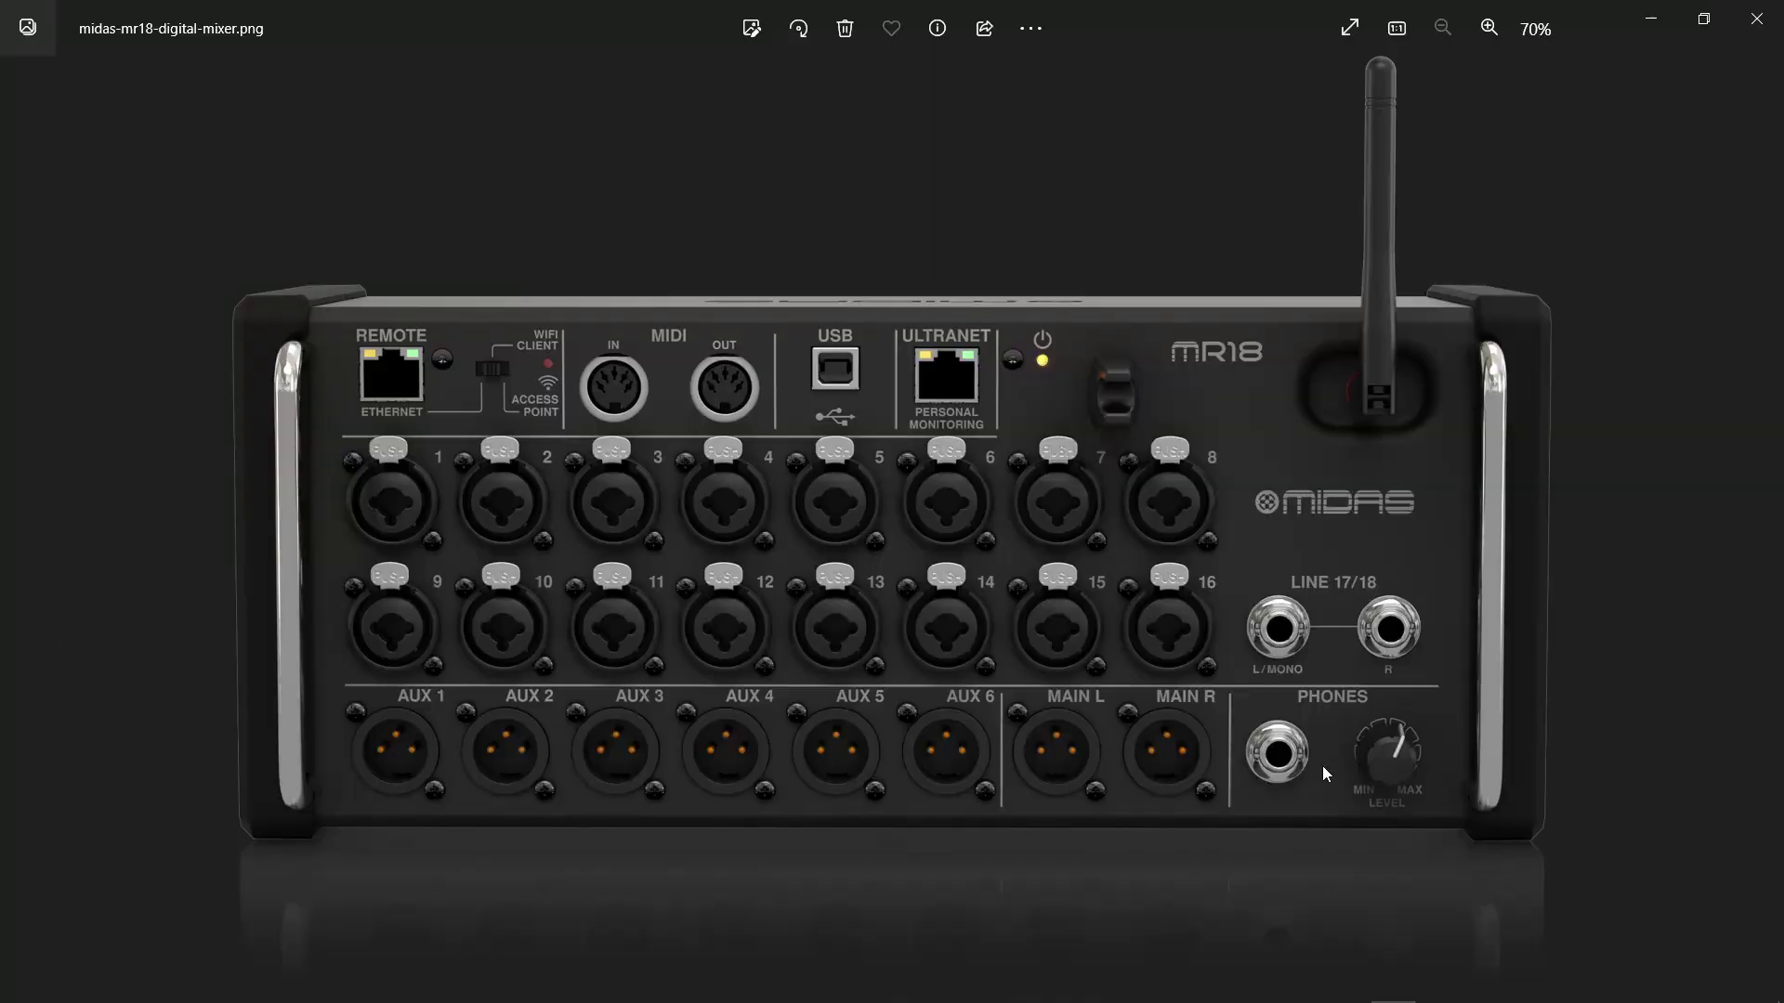
scroll(1323, 765, "up", 4)
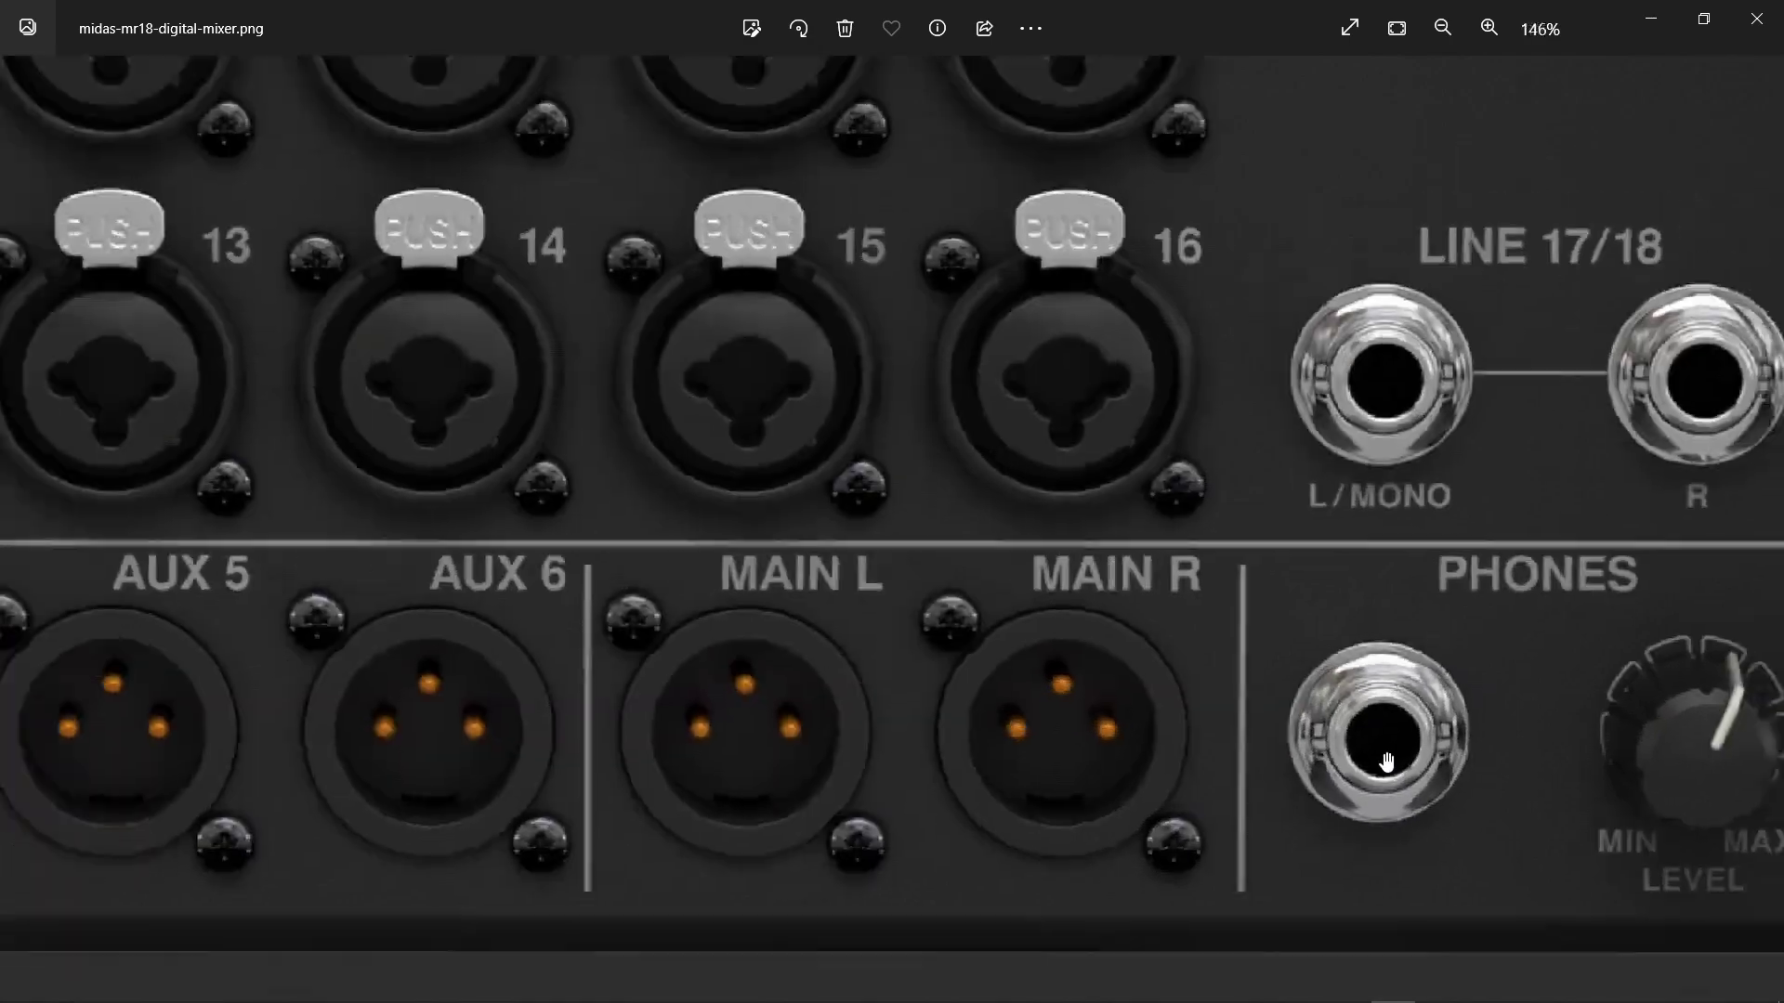
scroll(1386, 762, "down", 4)
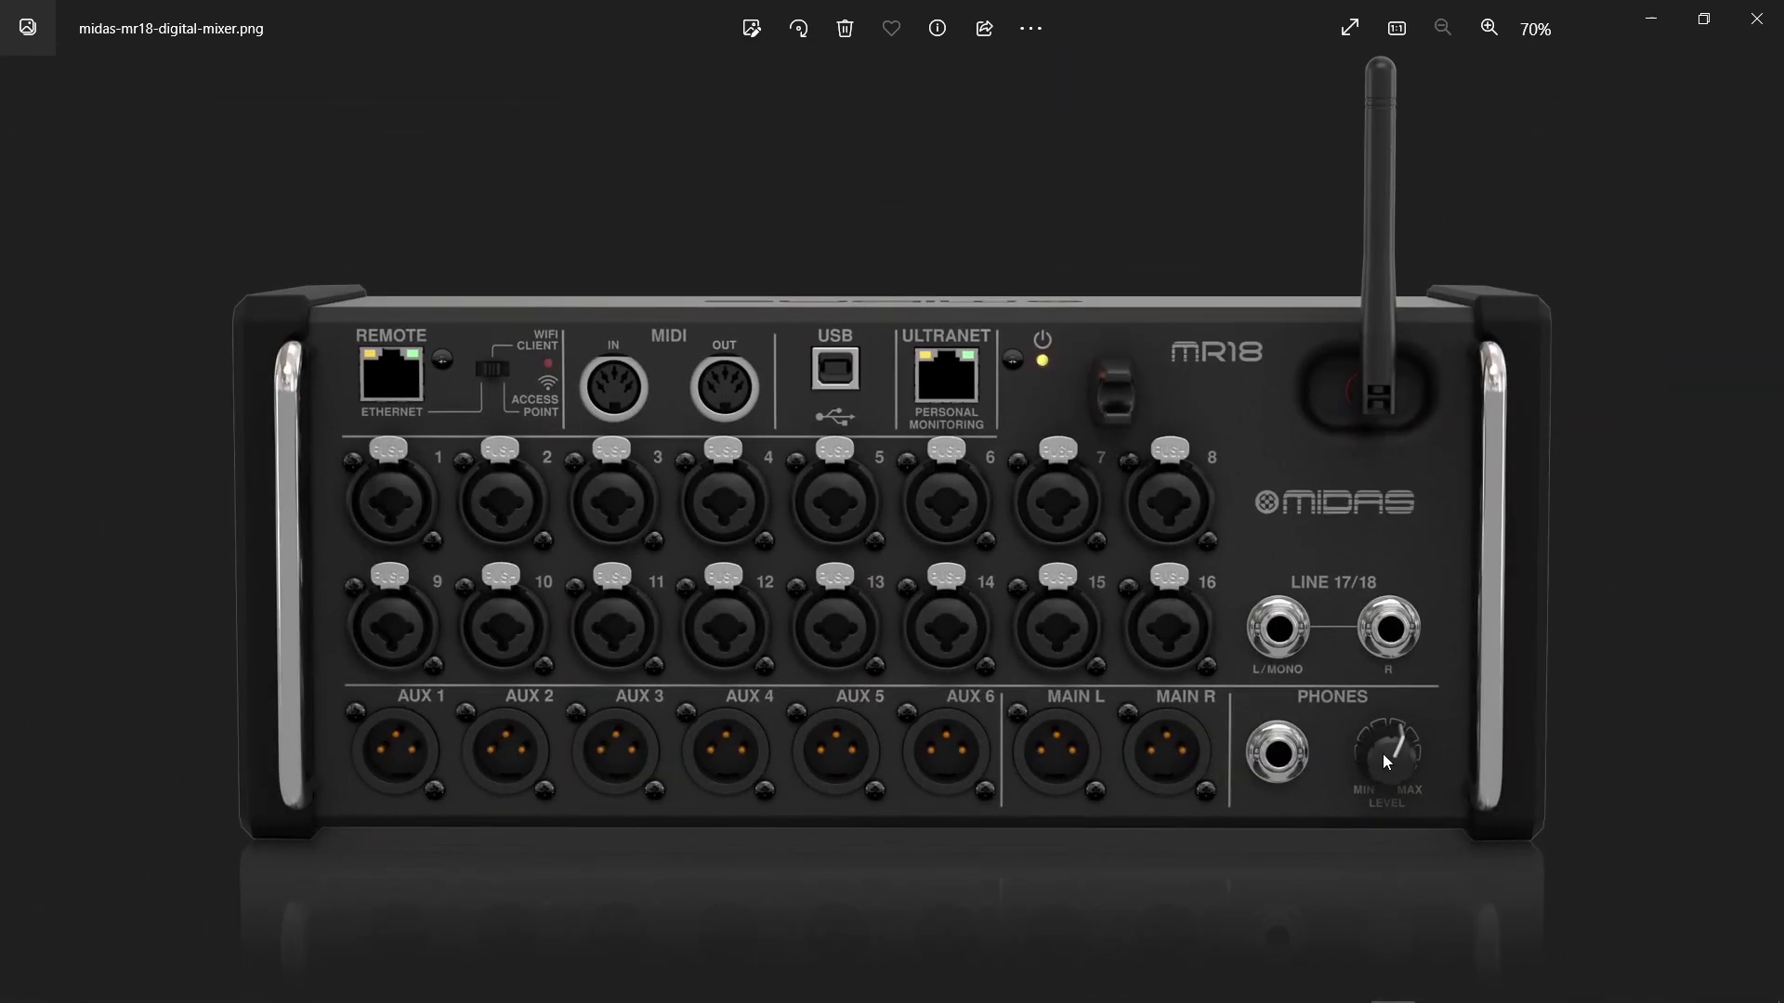
key("alt+Tab")
left_click(574, 437)
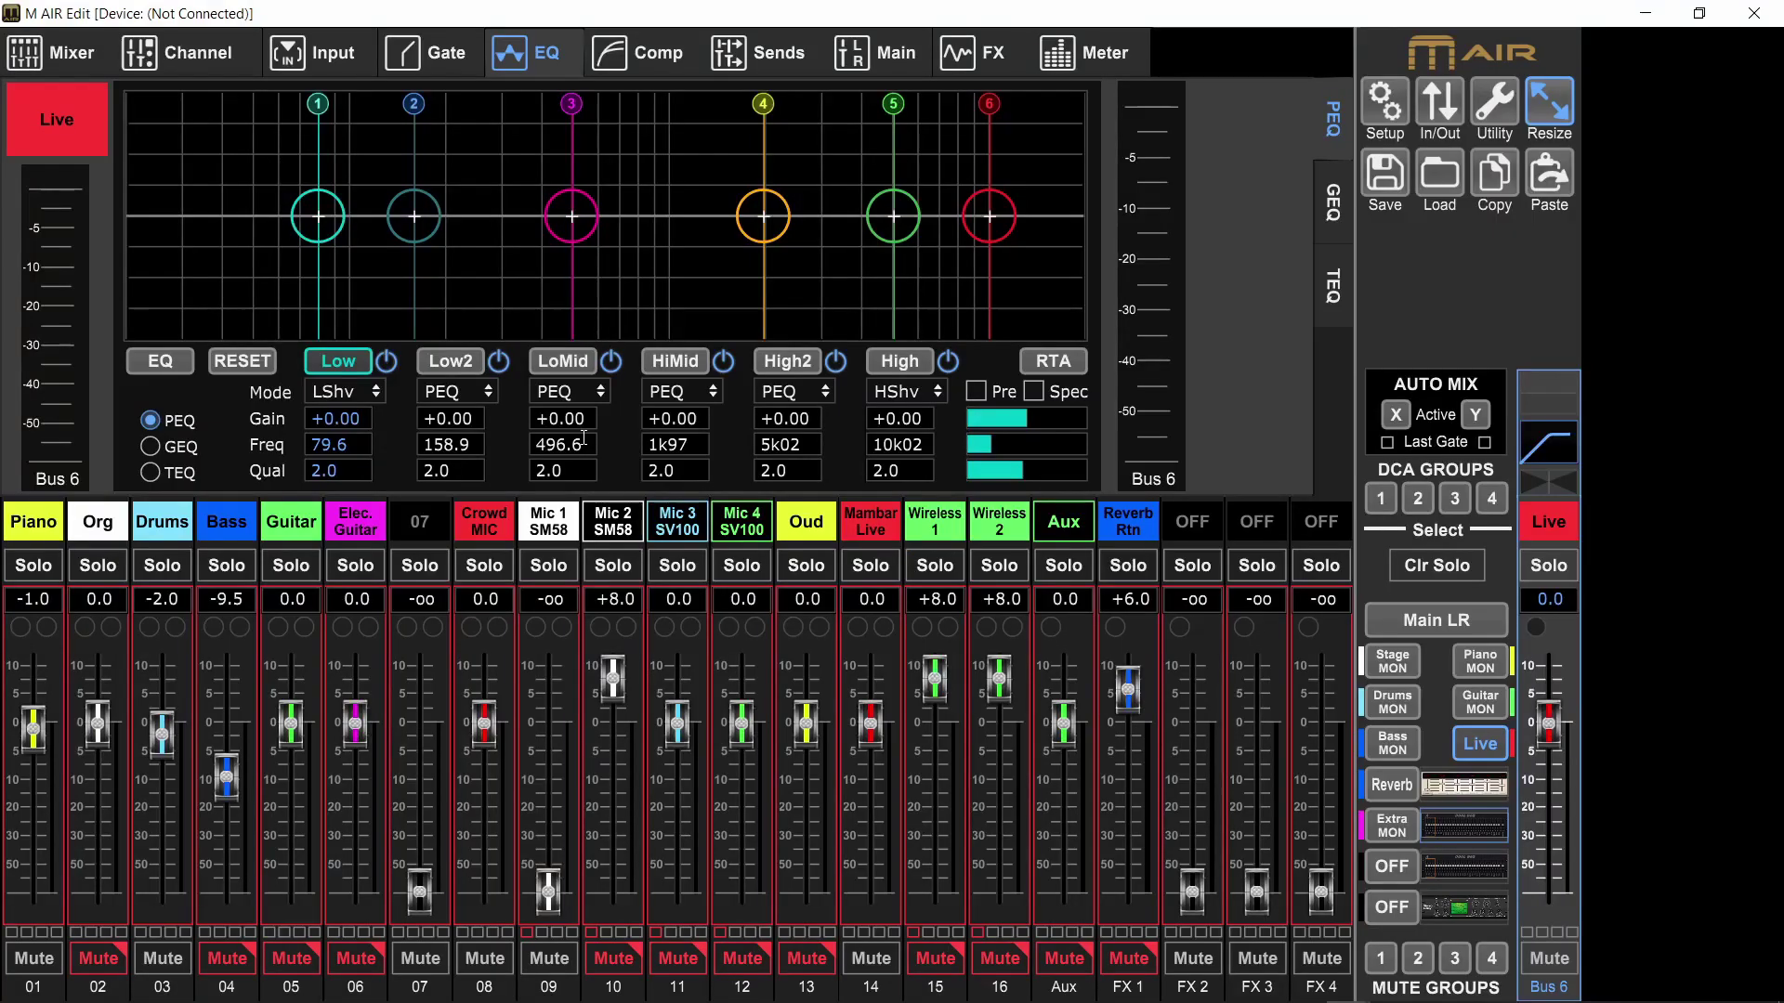
Change the Setup > Monitor source from LR AFL to BUS 6
left_click(1391, 111)
left_click(1013, 297)
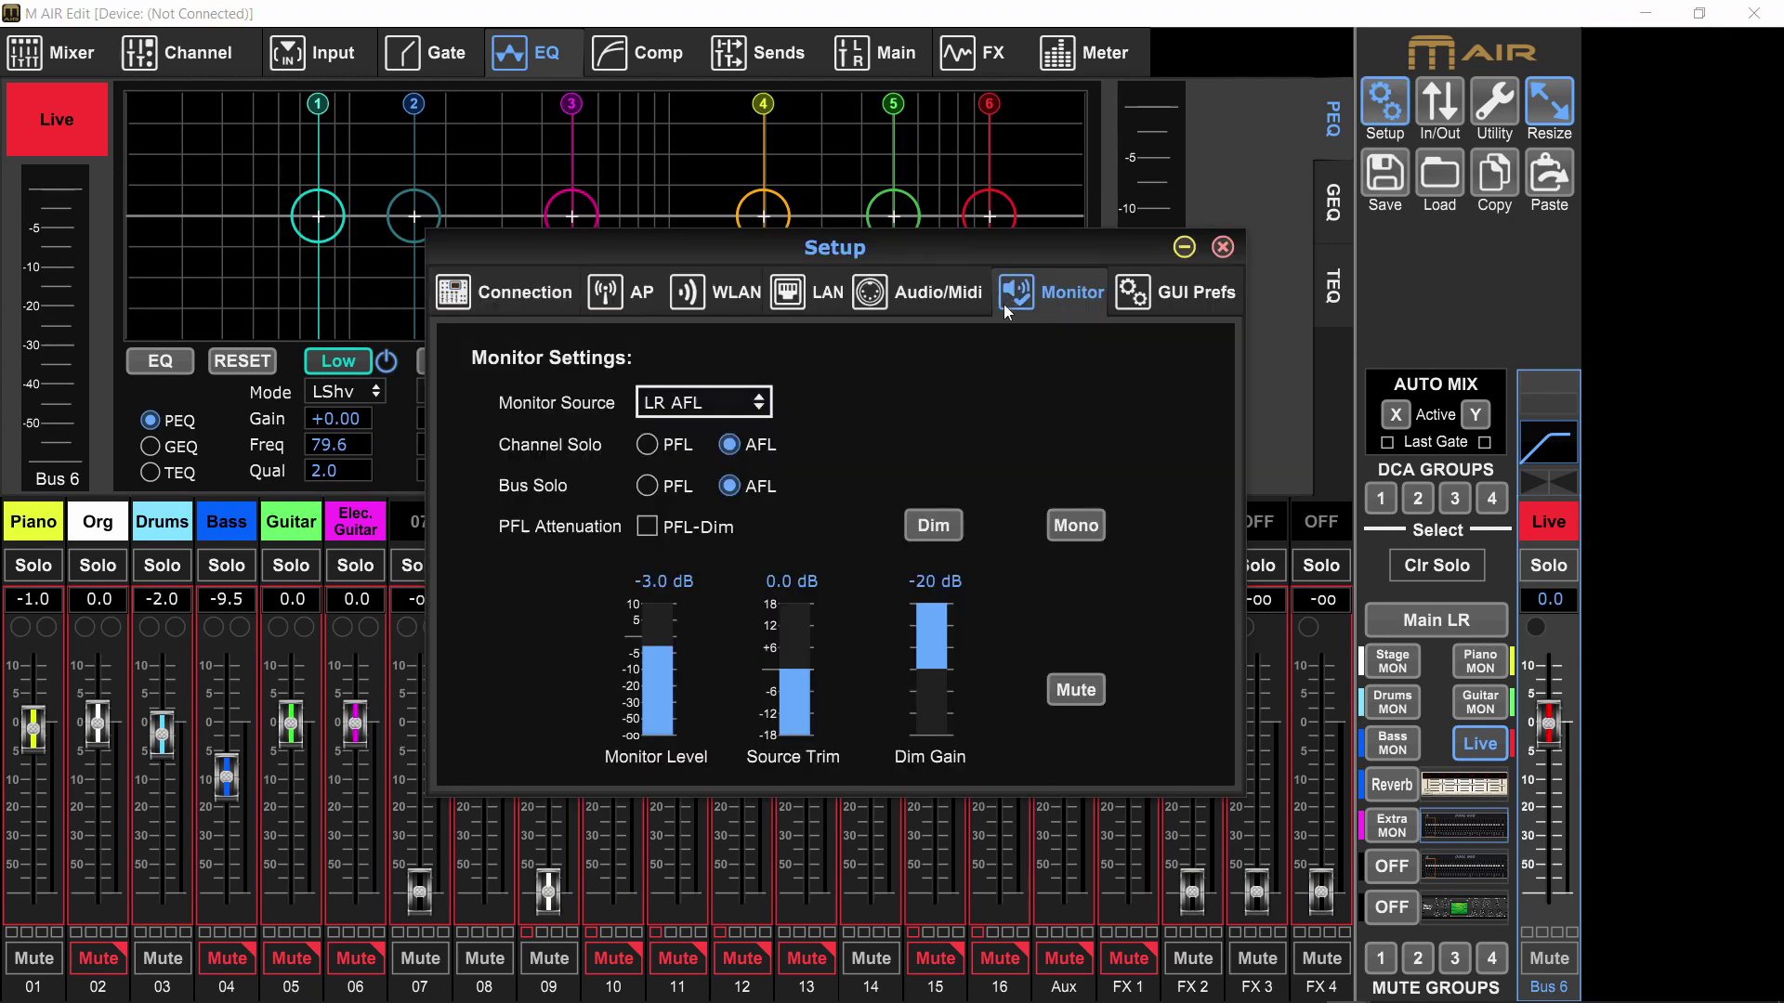
left_click(677, 413)
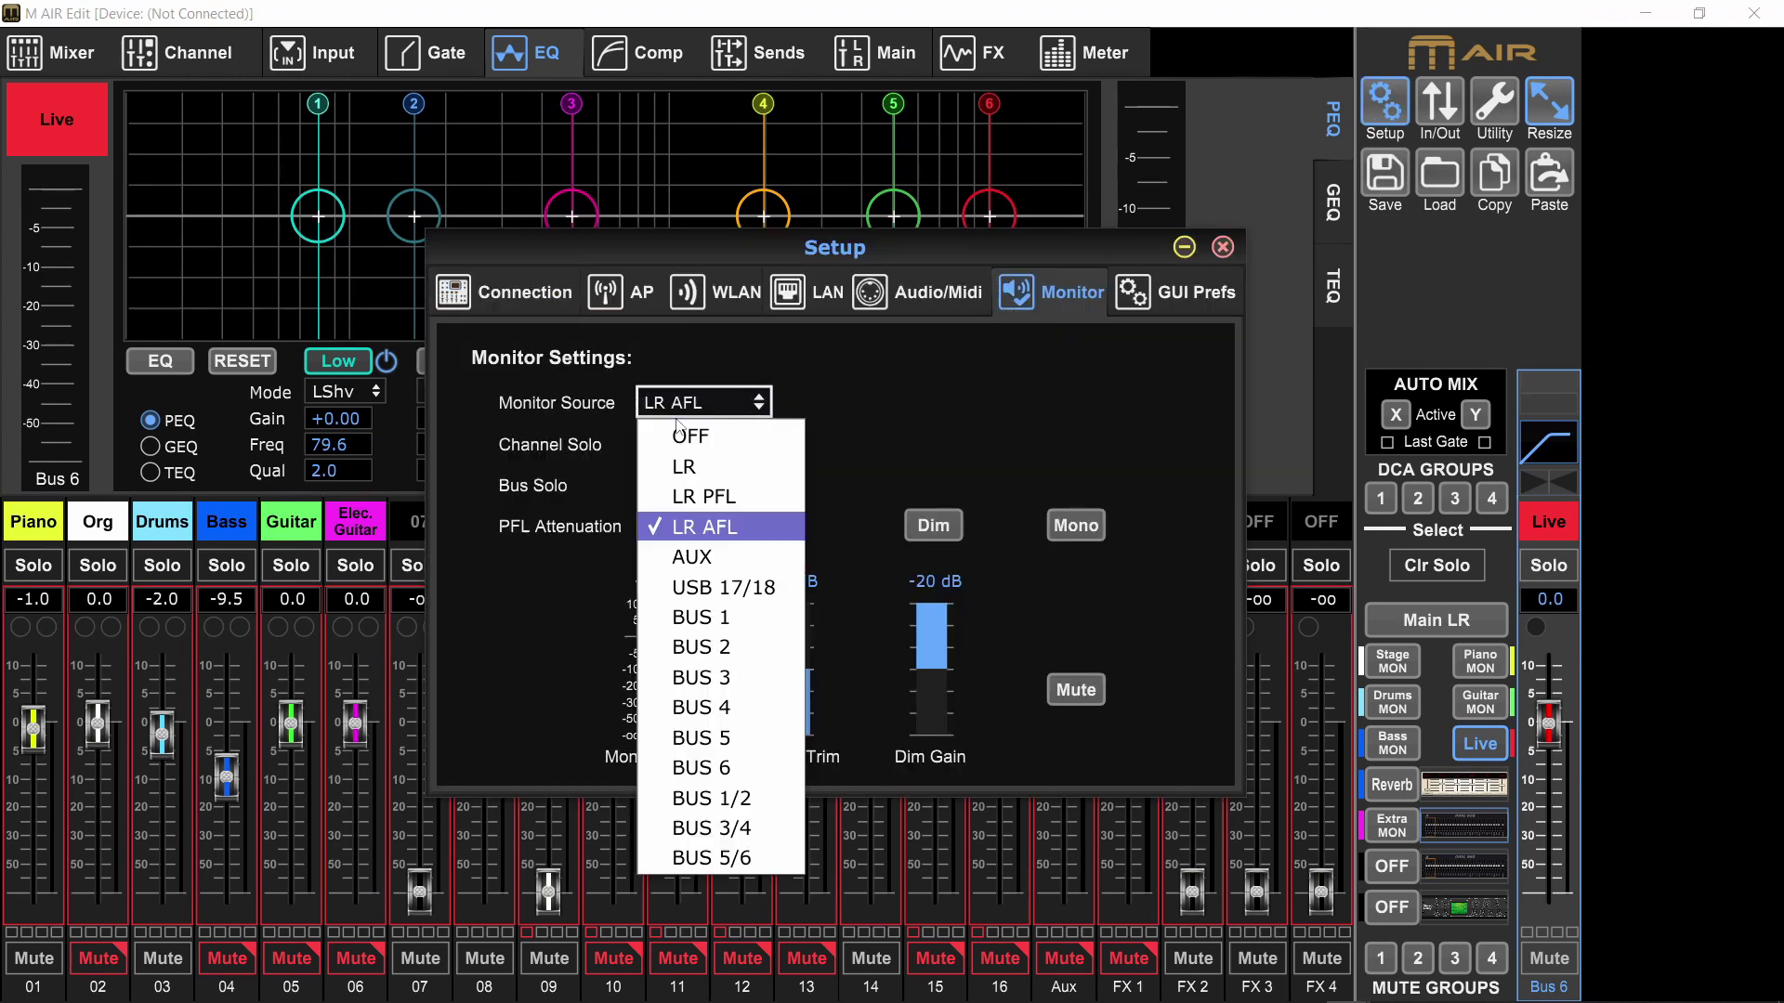
left_click(692, 769)
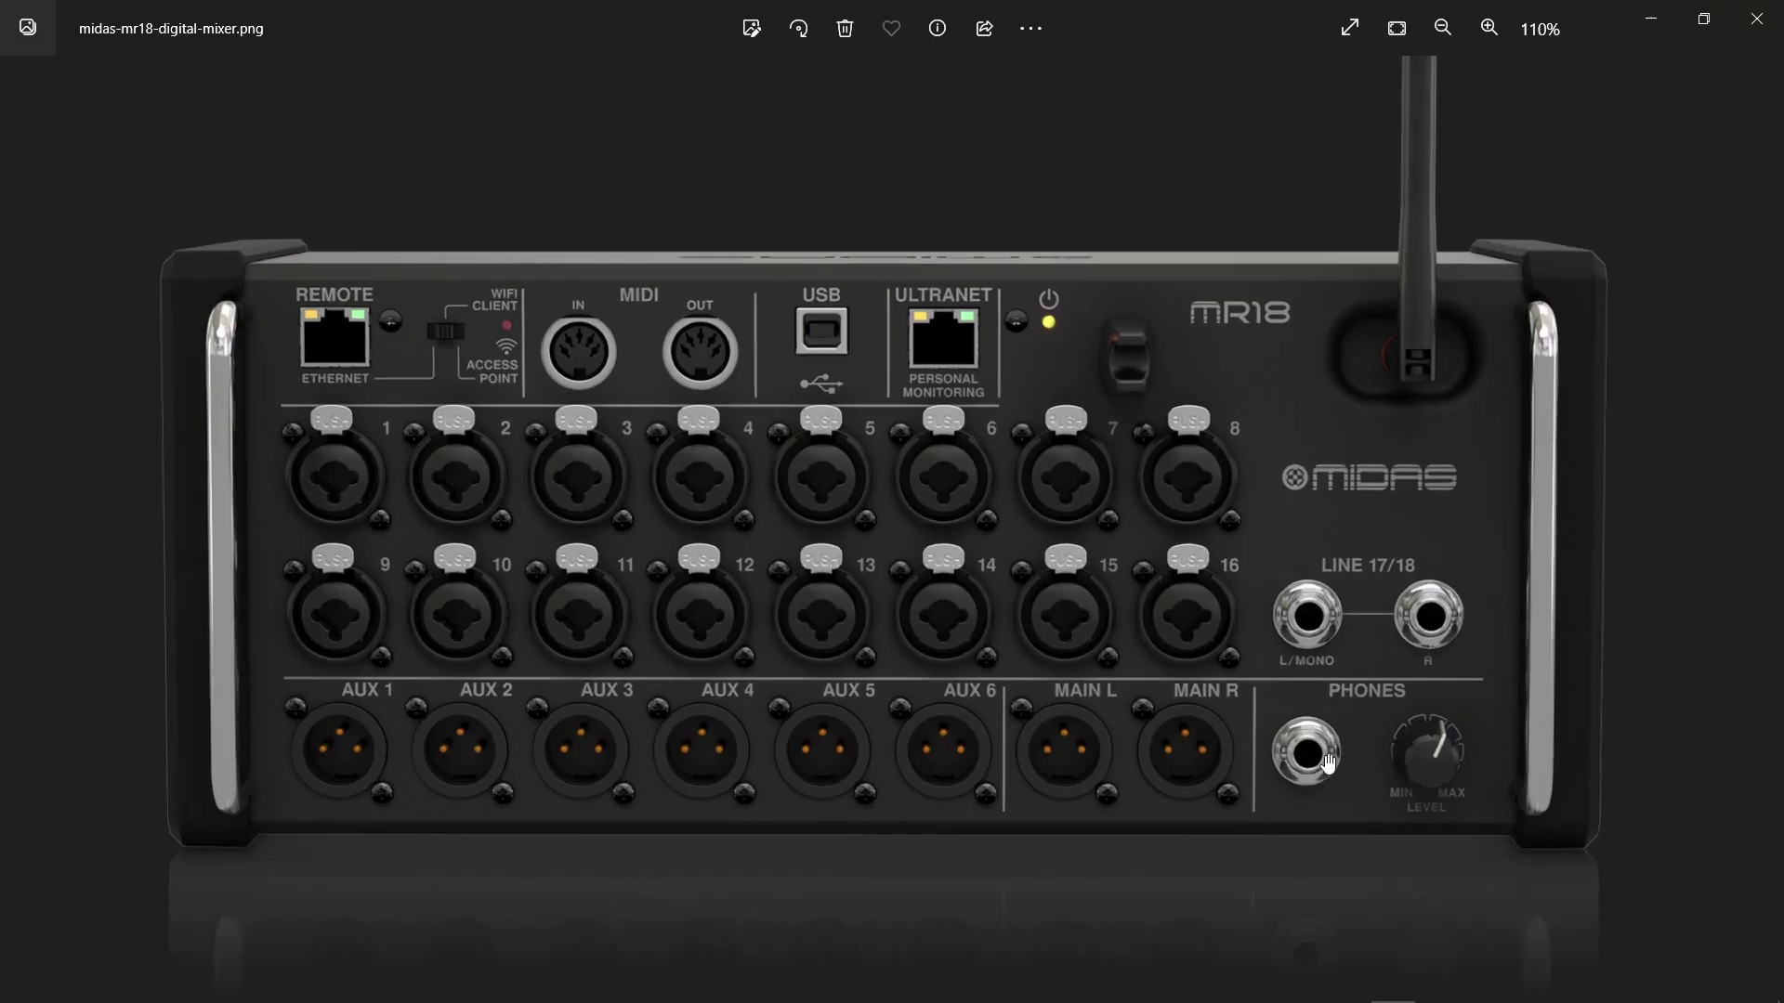
scroll(1387, 781, "up", 5)
scroll(1387, 780, "down", 3)
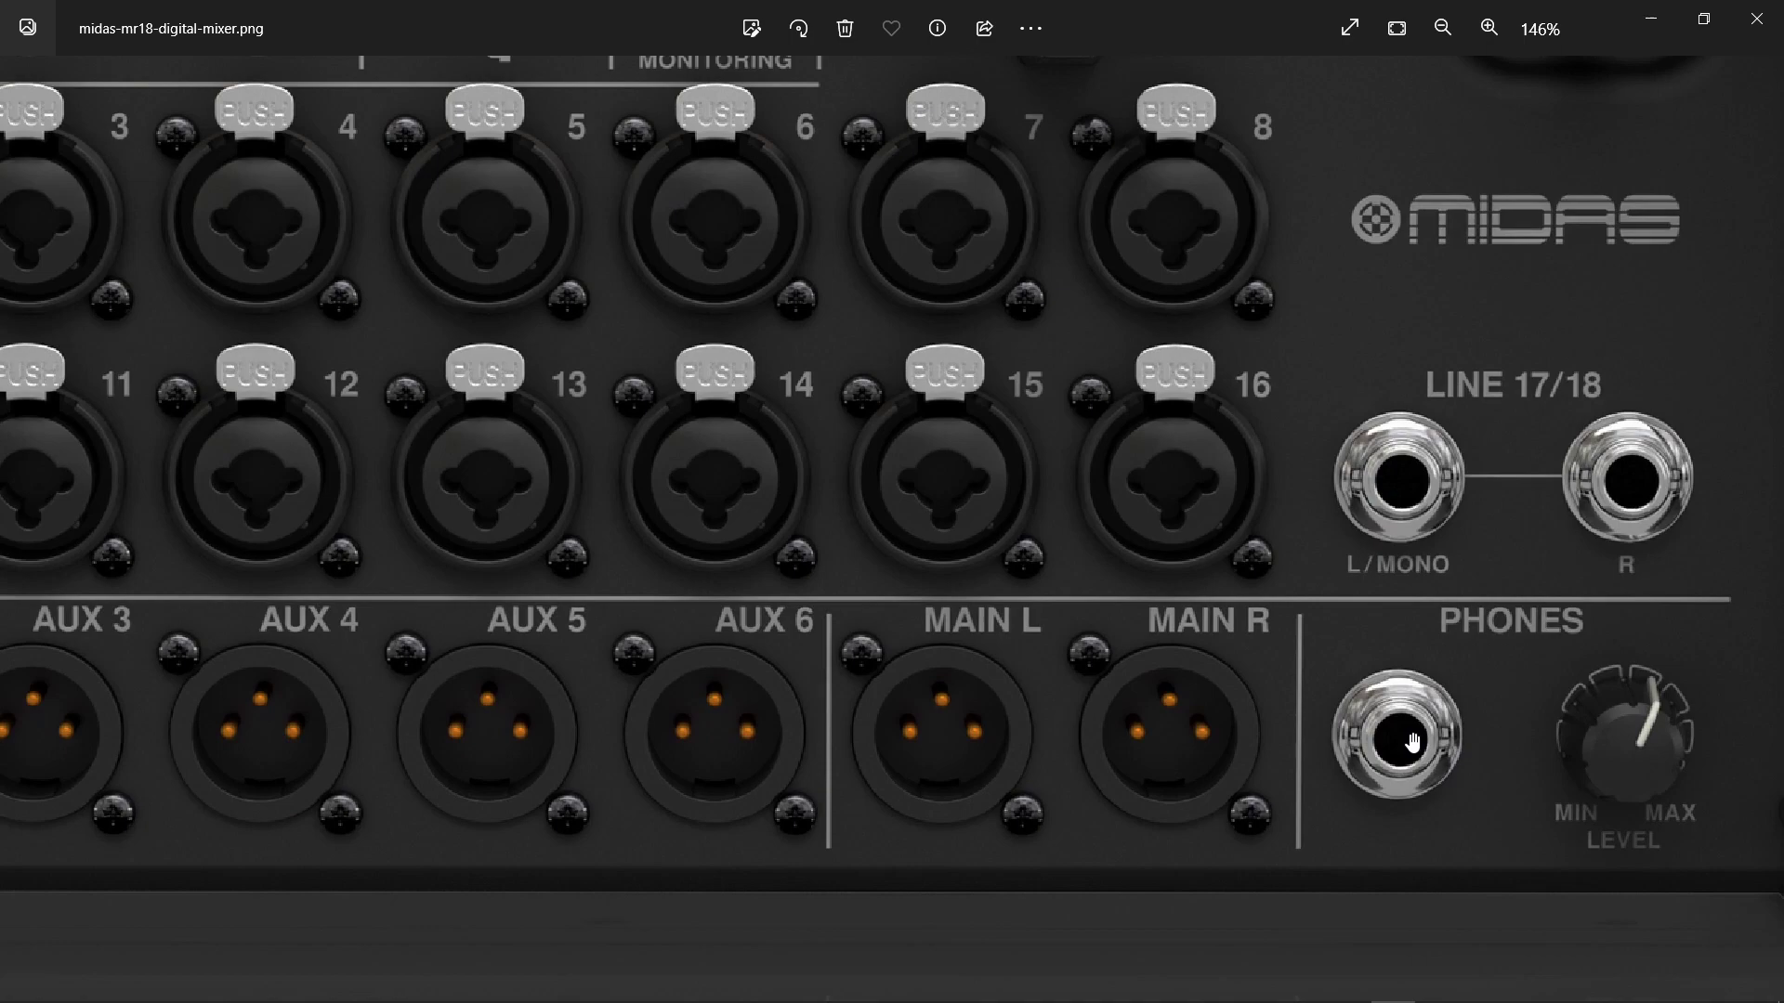
Zoom back out of the MR18 photo in Photos
scroll(1413, 743, "down", 5)
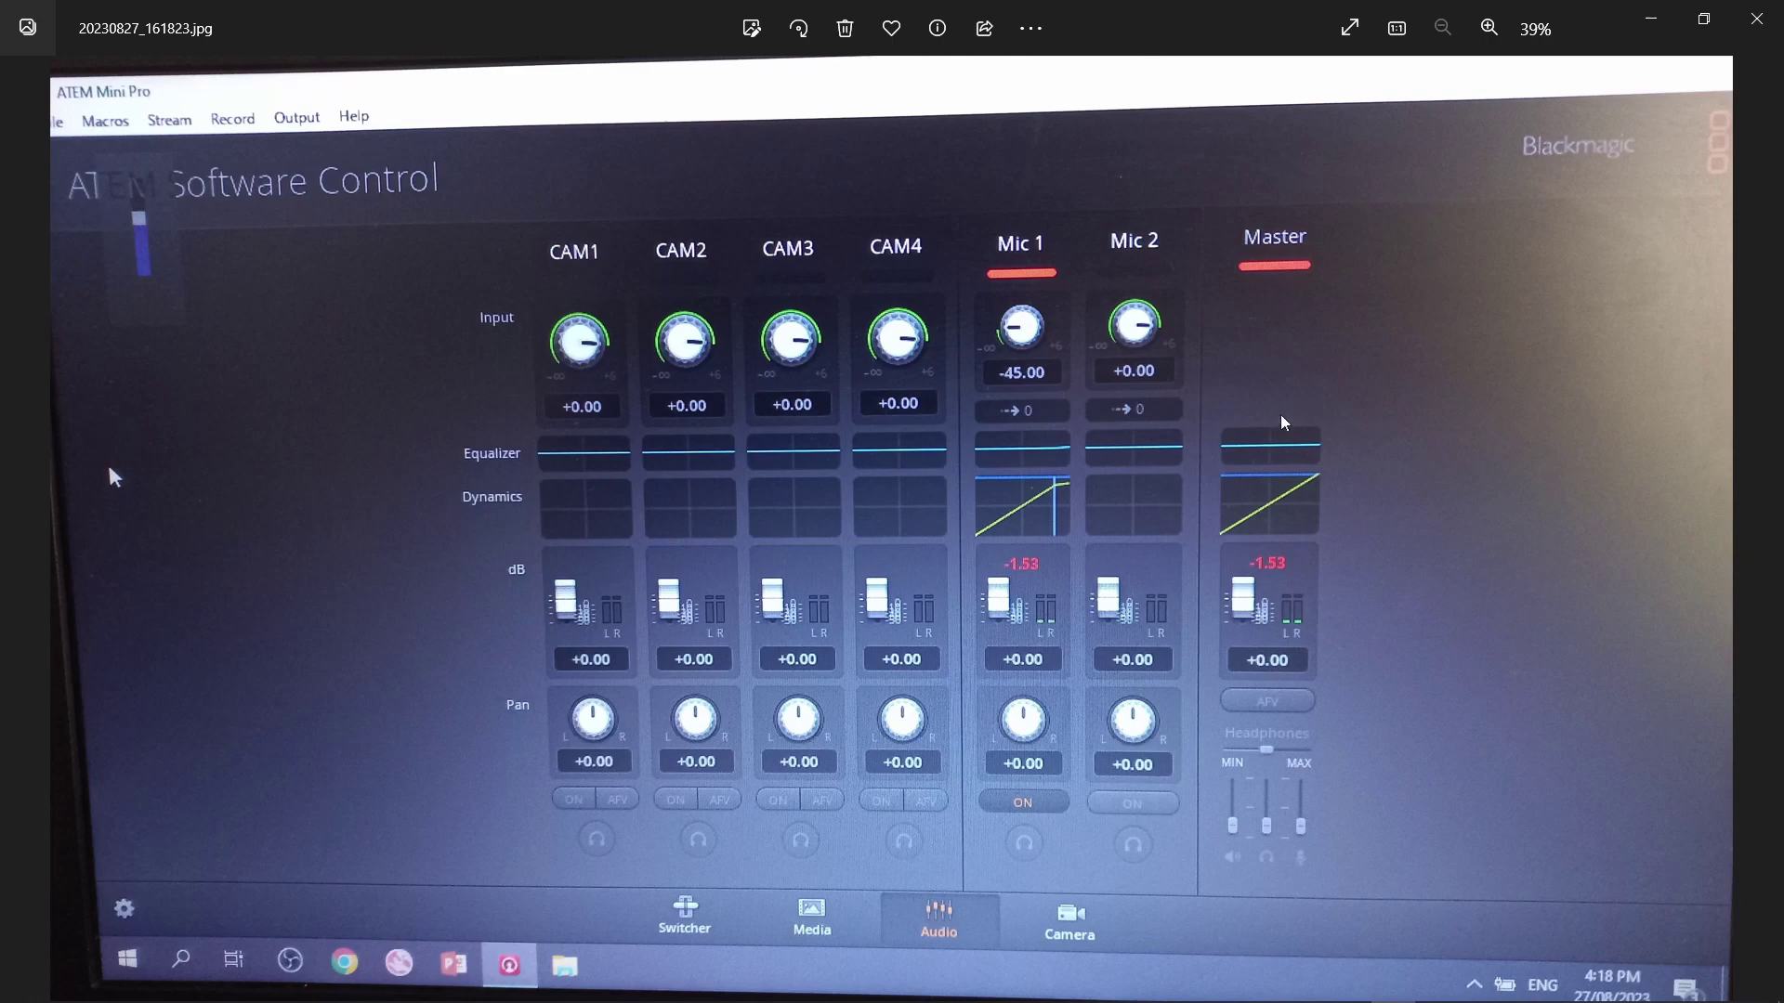
Zoom in and out around the Master strip on the ATEM audio photo
scroll(1290, 405, "up", 3)
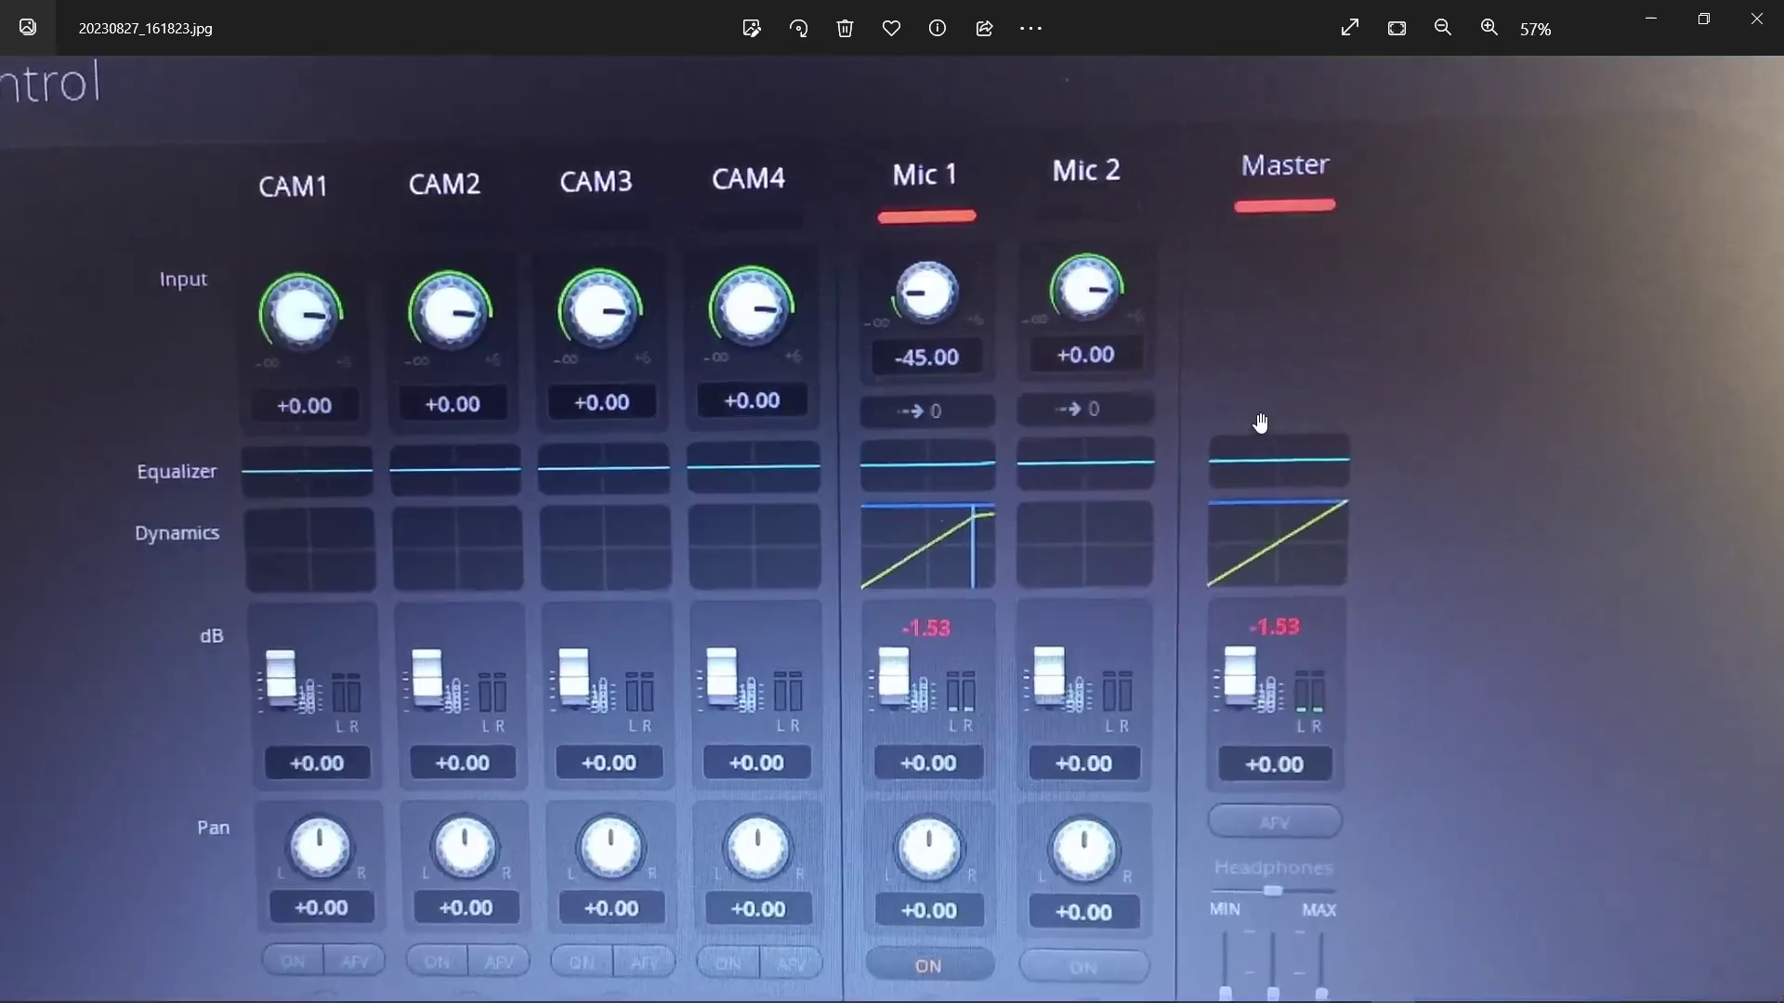
scroll(1259, 423, "down", 2)
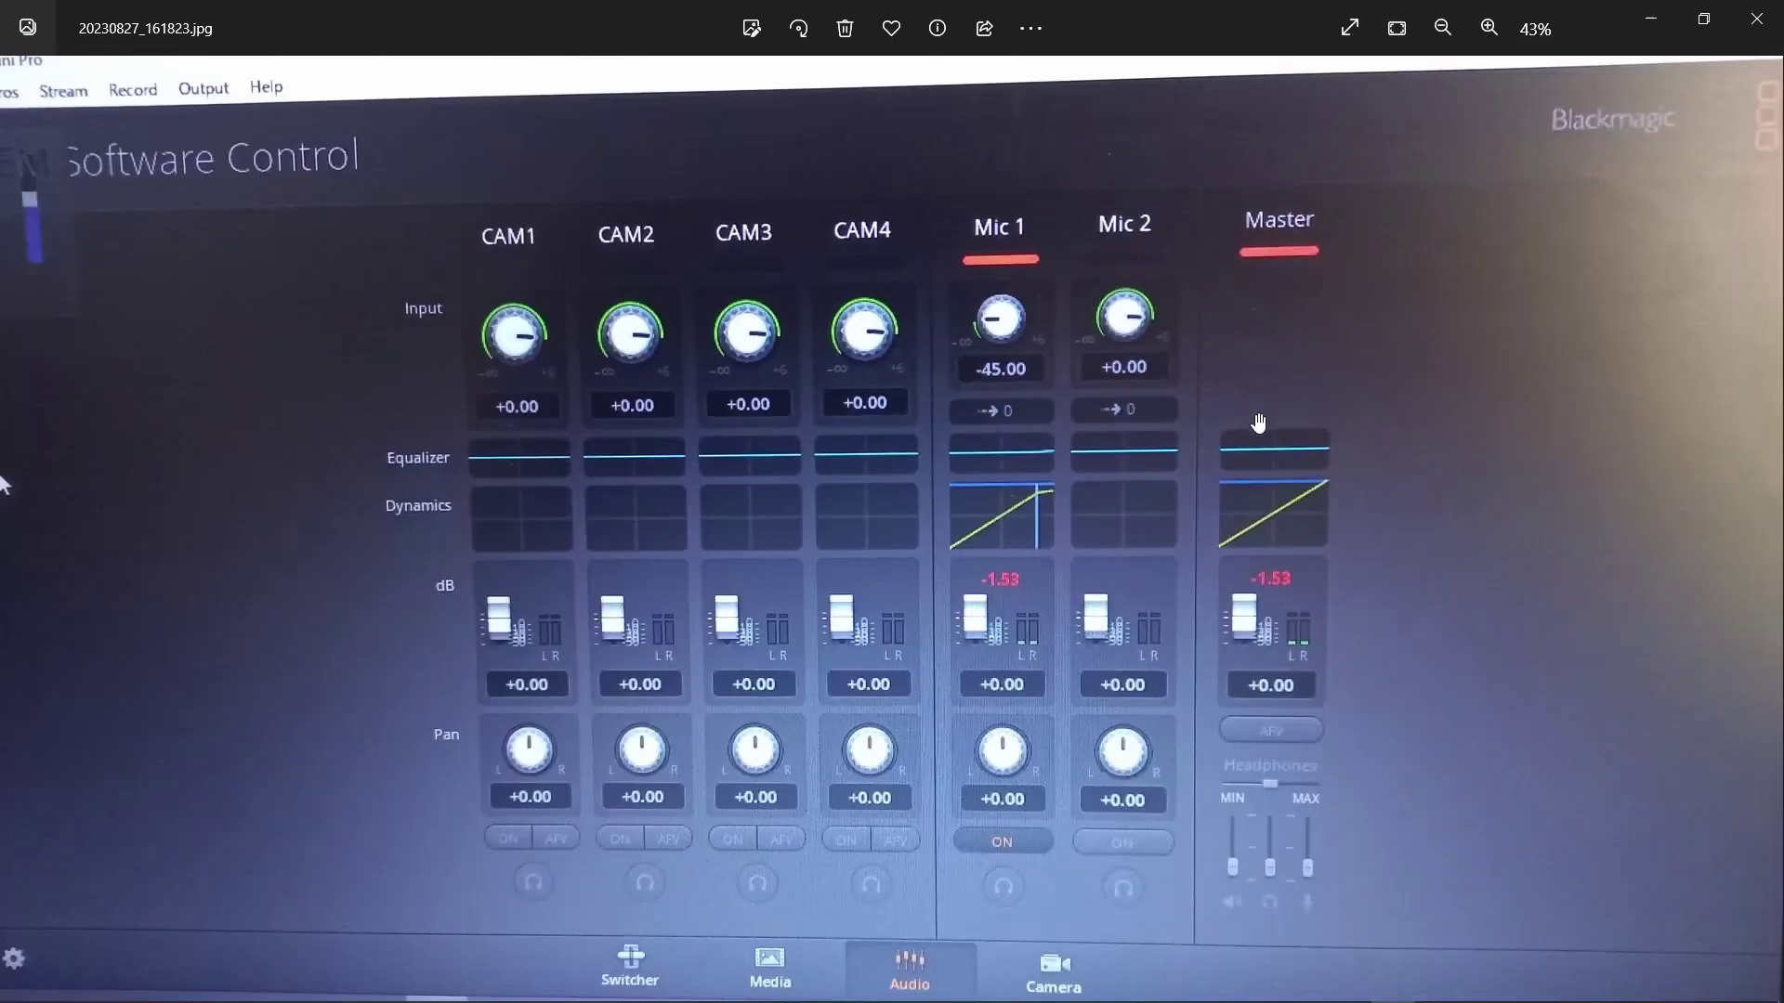
key("alt+Tab")
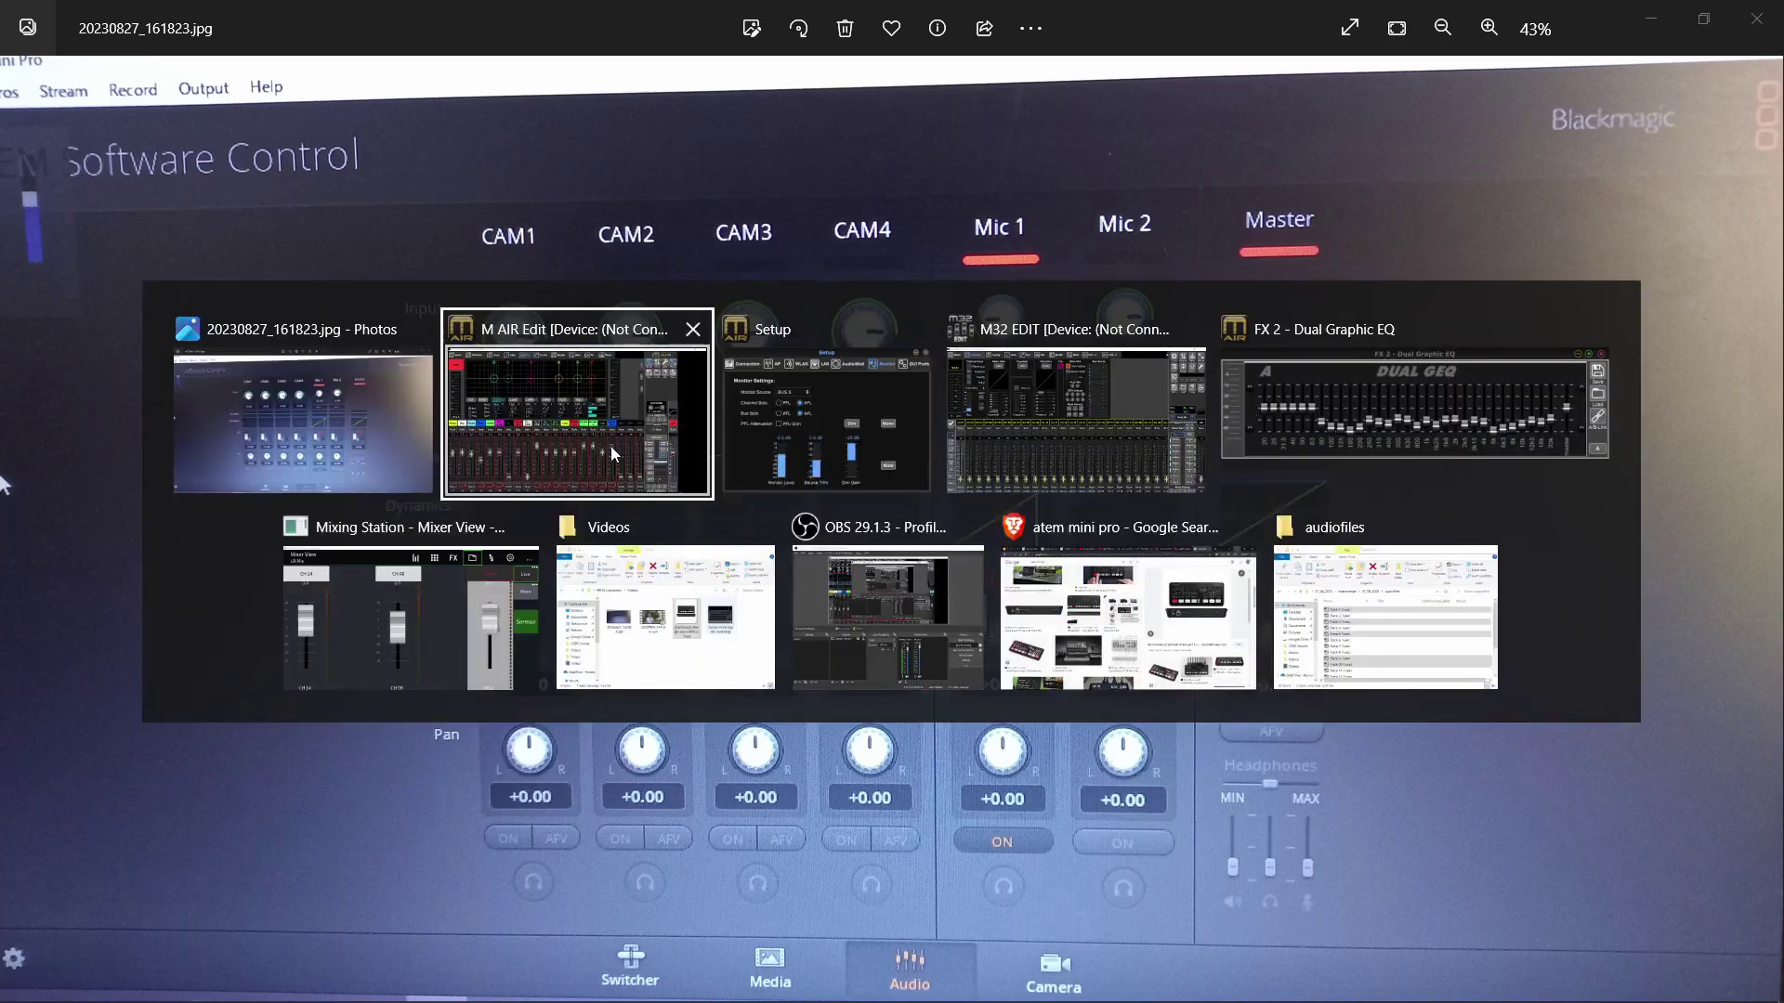
left_click(611, 446)
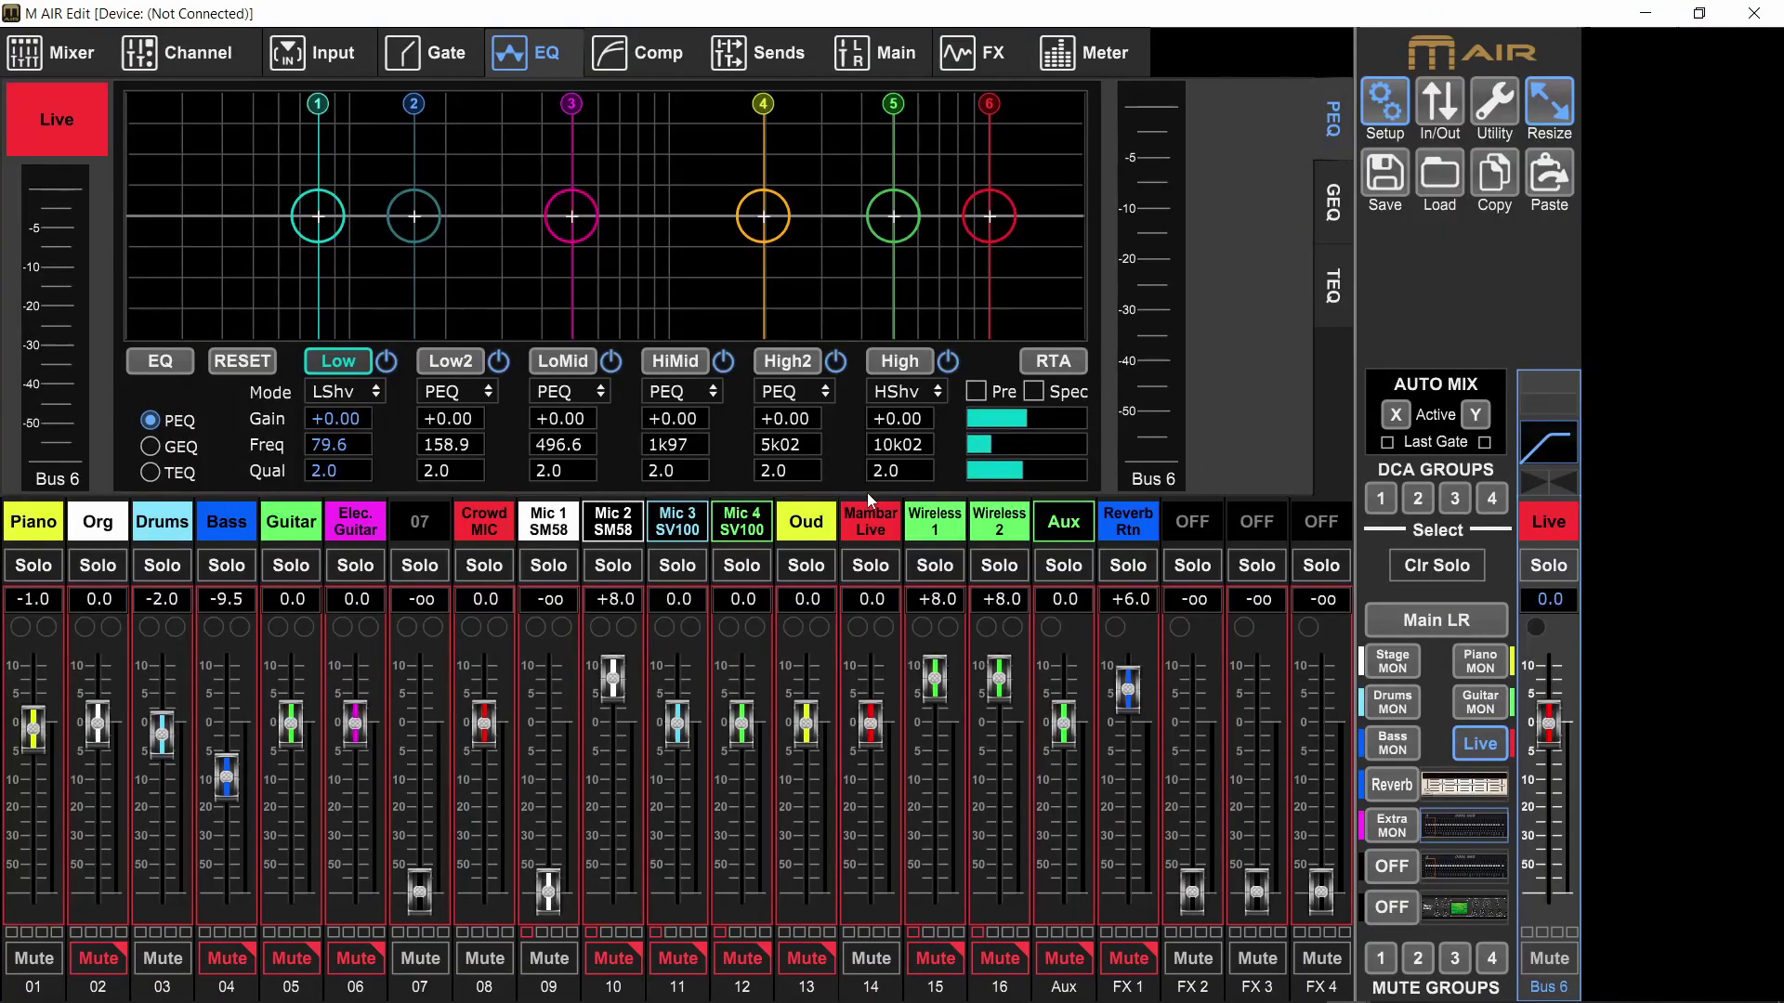
key("alt+Tab")
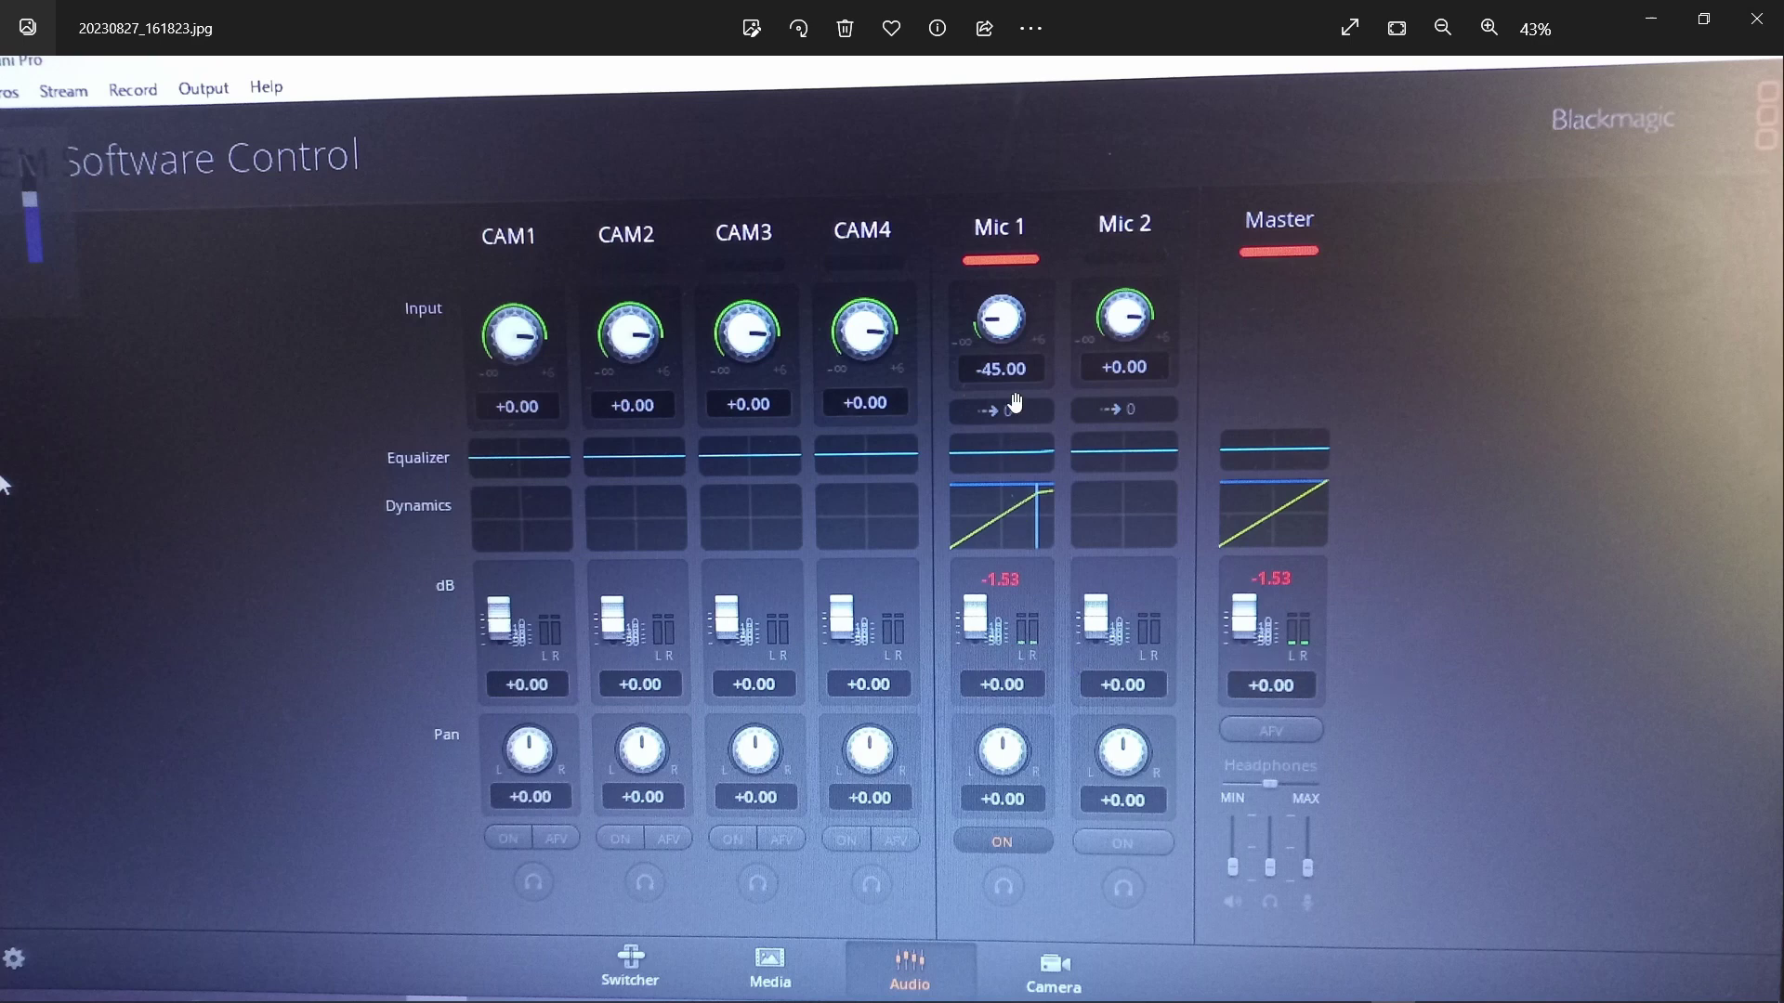
Step to the MR18 mixer photo and zoom in on it
key("Right")
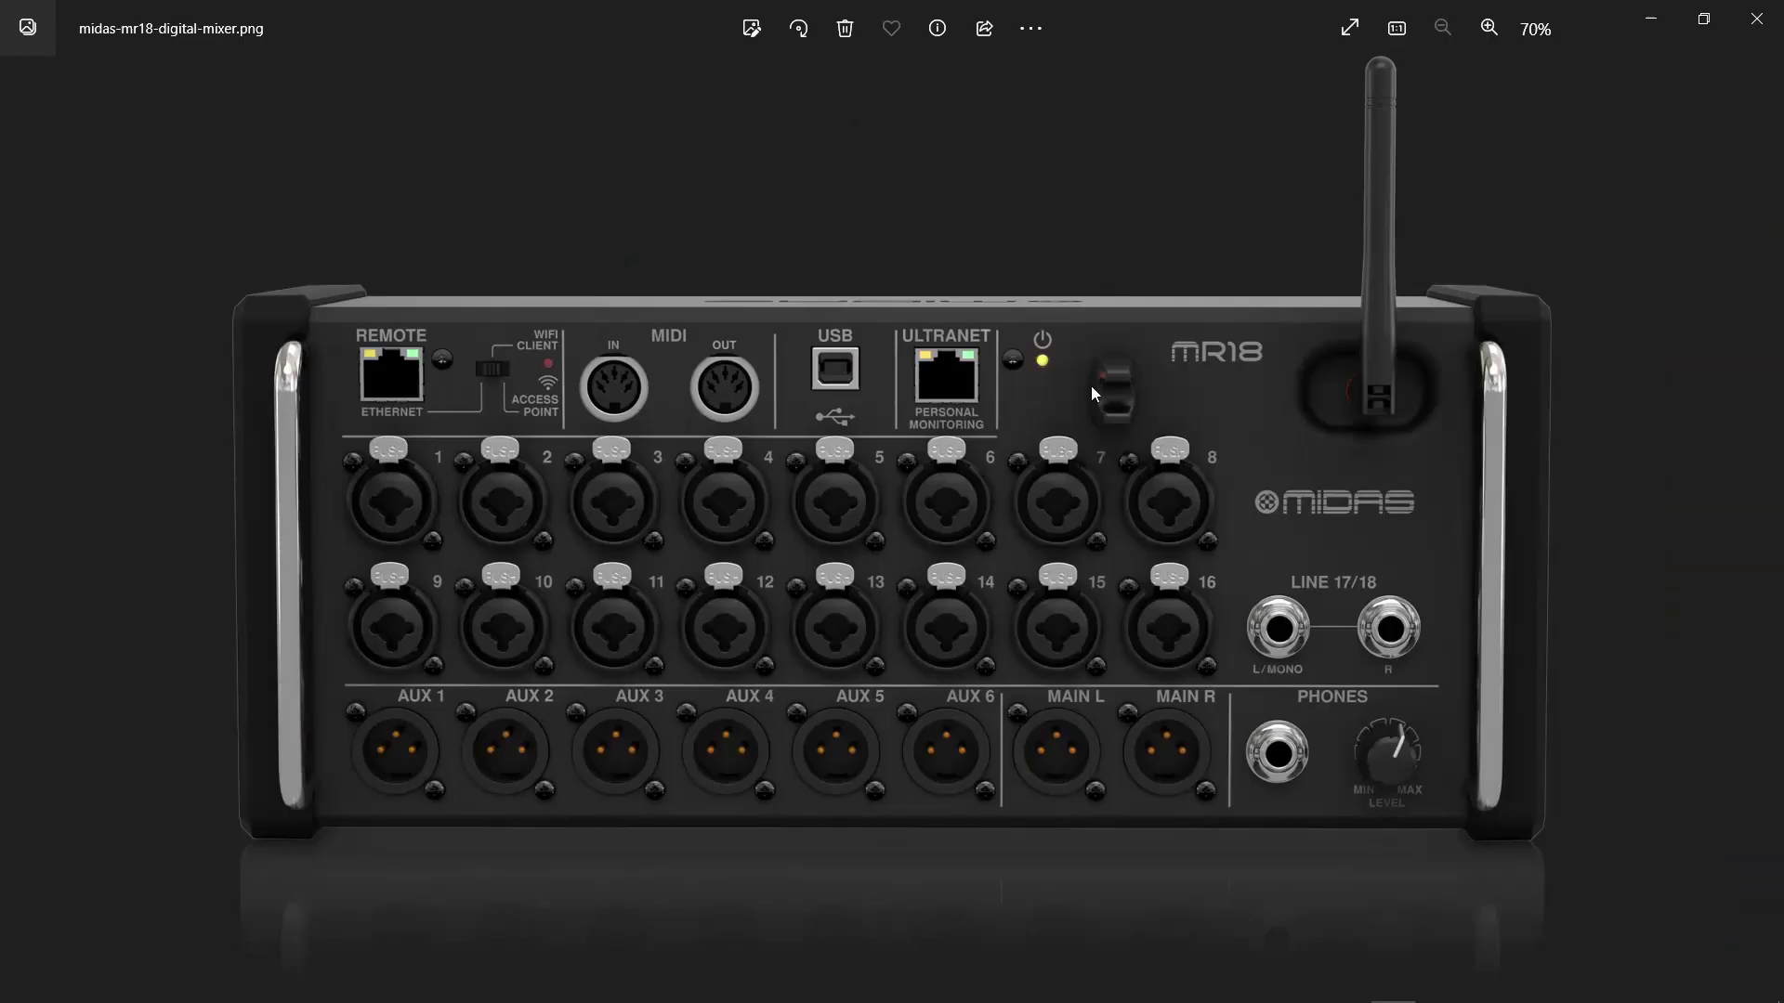
scroll(1665, 808, "up", 4)
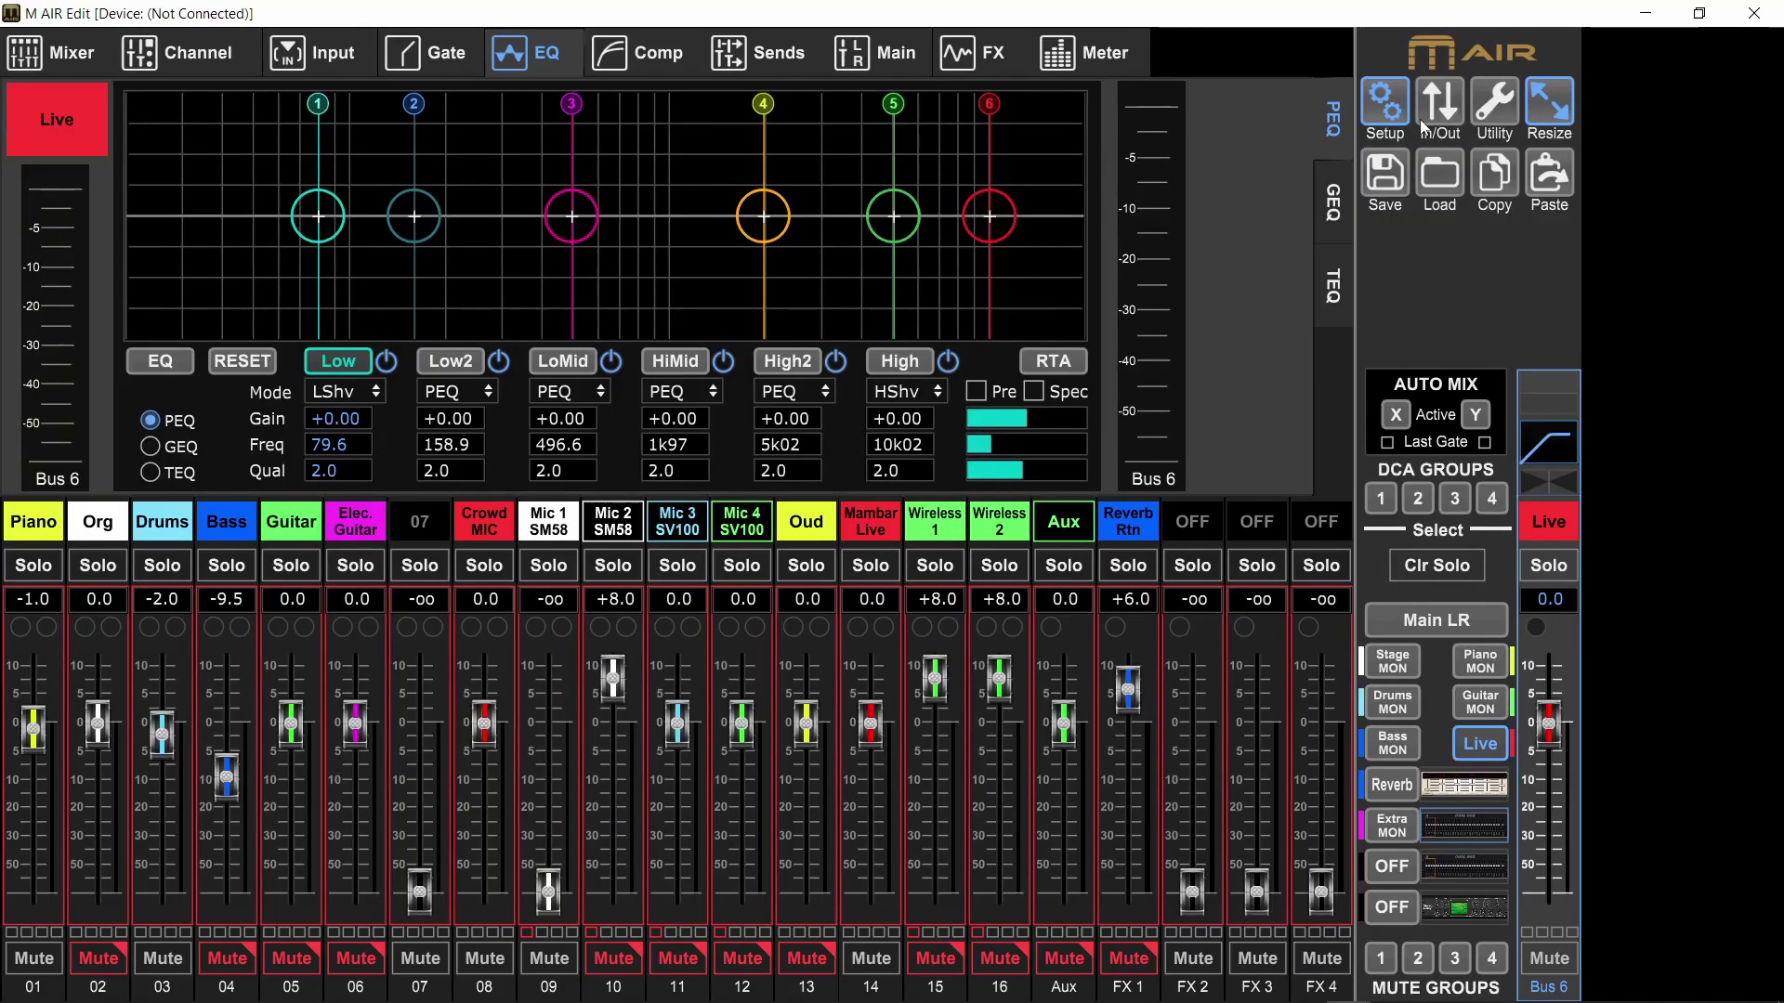
Reopen Setup > Monitor to confirm BUS 6 as source with AFL solo
left_click(1401, 114)
mouse_move(660, 666)
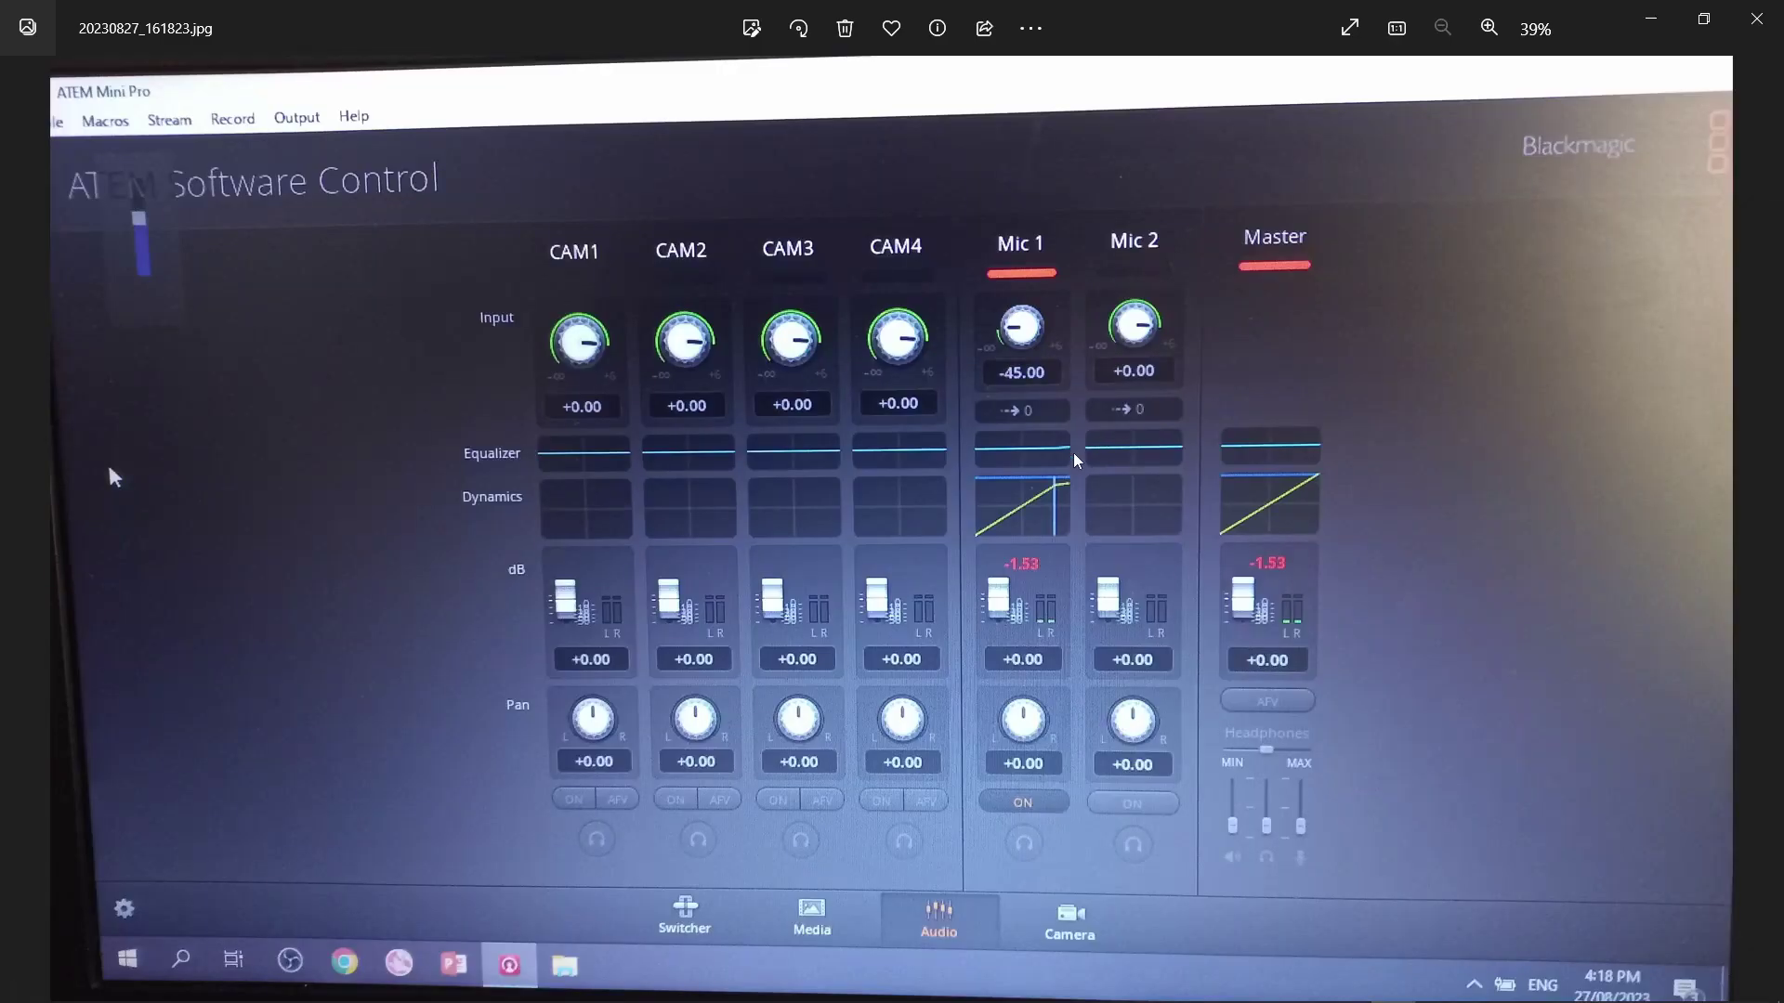
scroll(1073, 454, "up", 10)
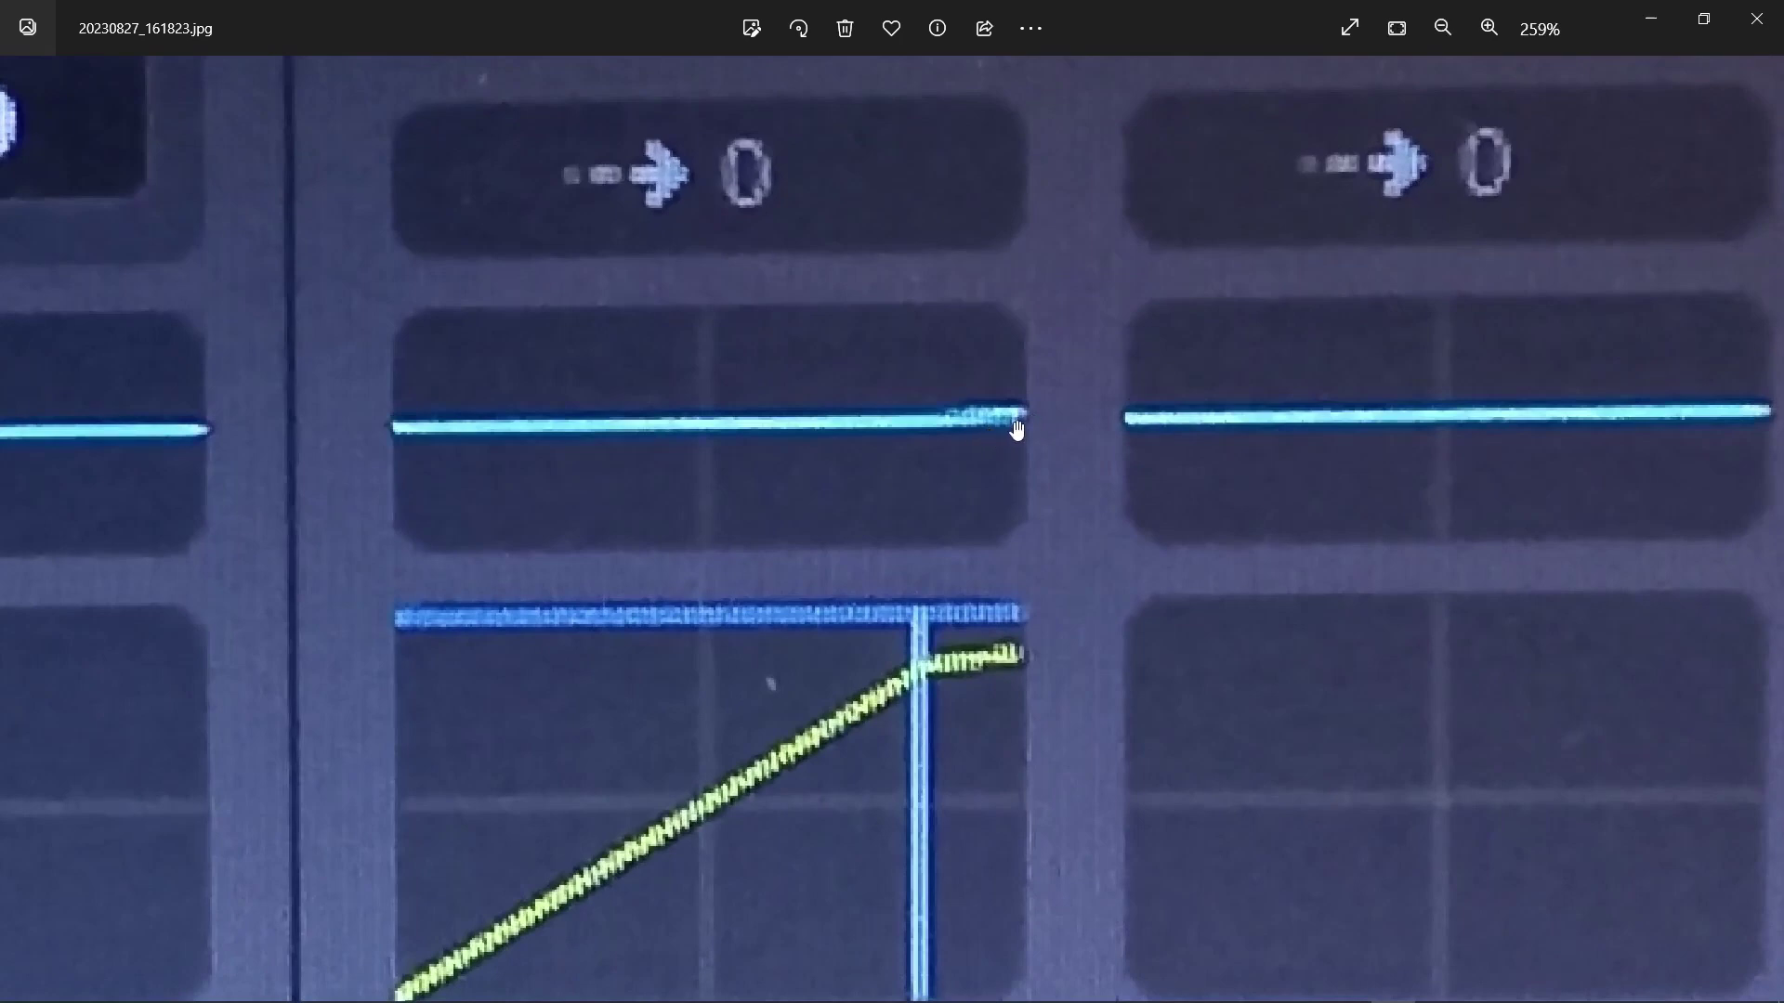
scroll(992, 472, "down", 5)
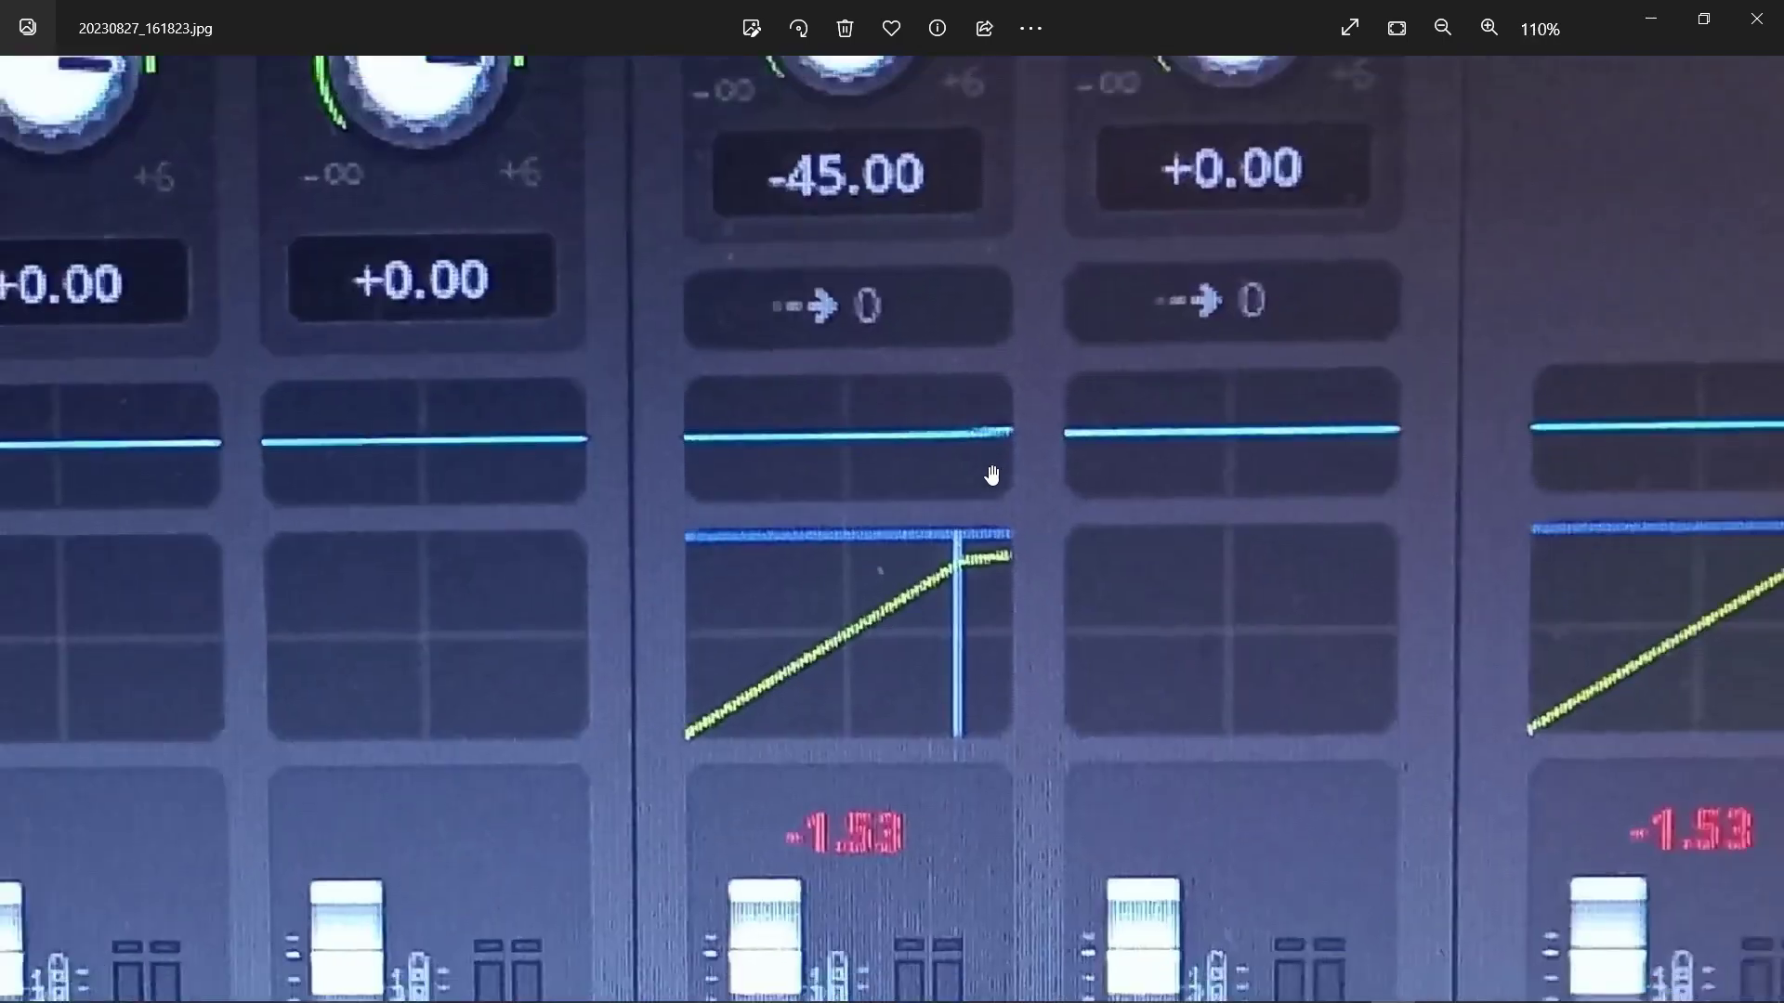
scroll(974, 564, "down", 3)
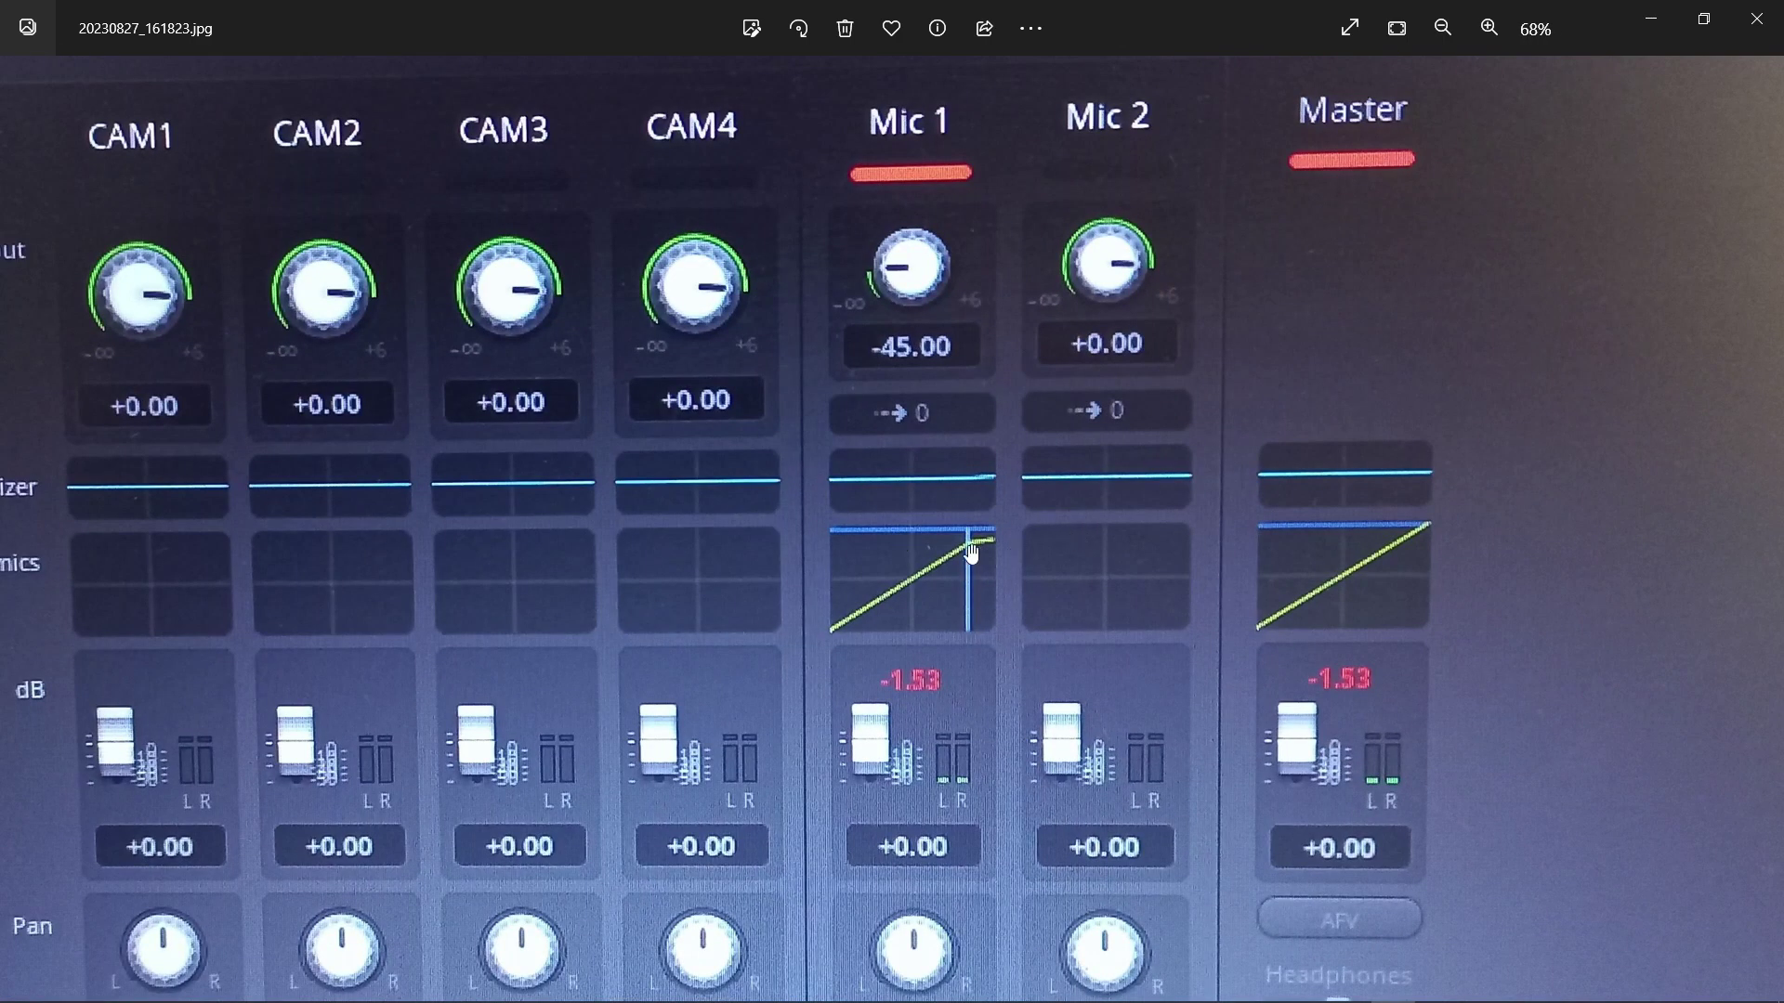
scroll(1012, 545, "down", 3)
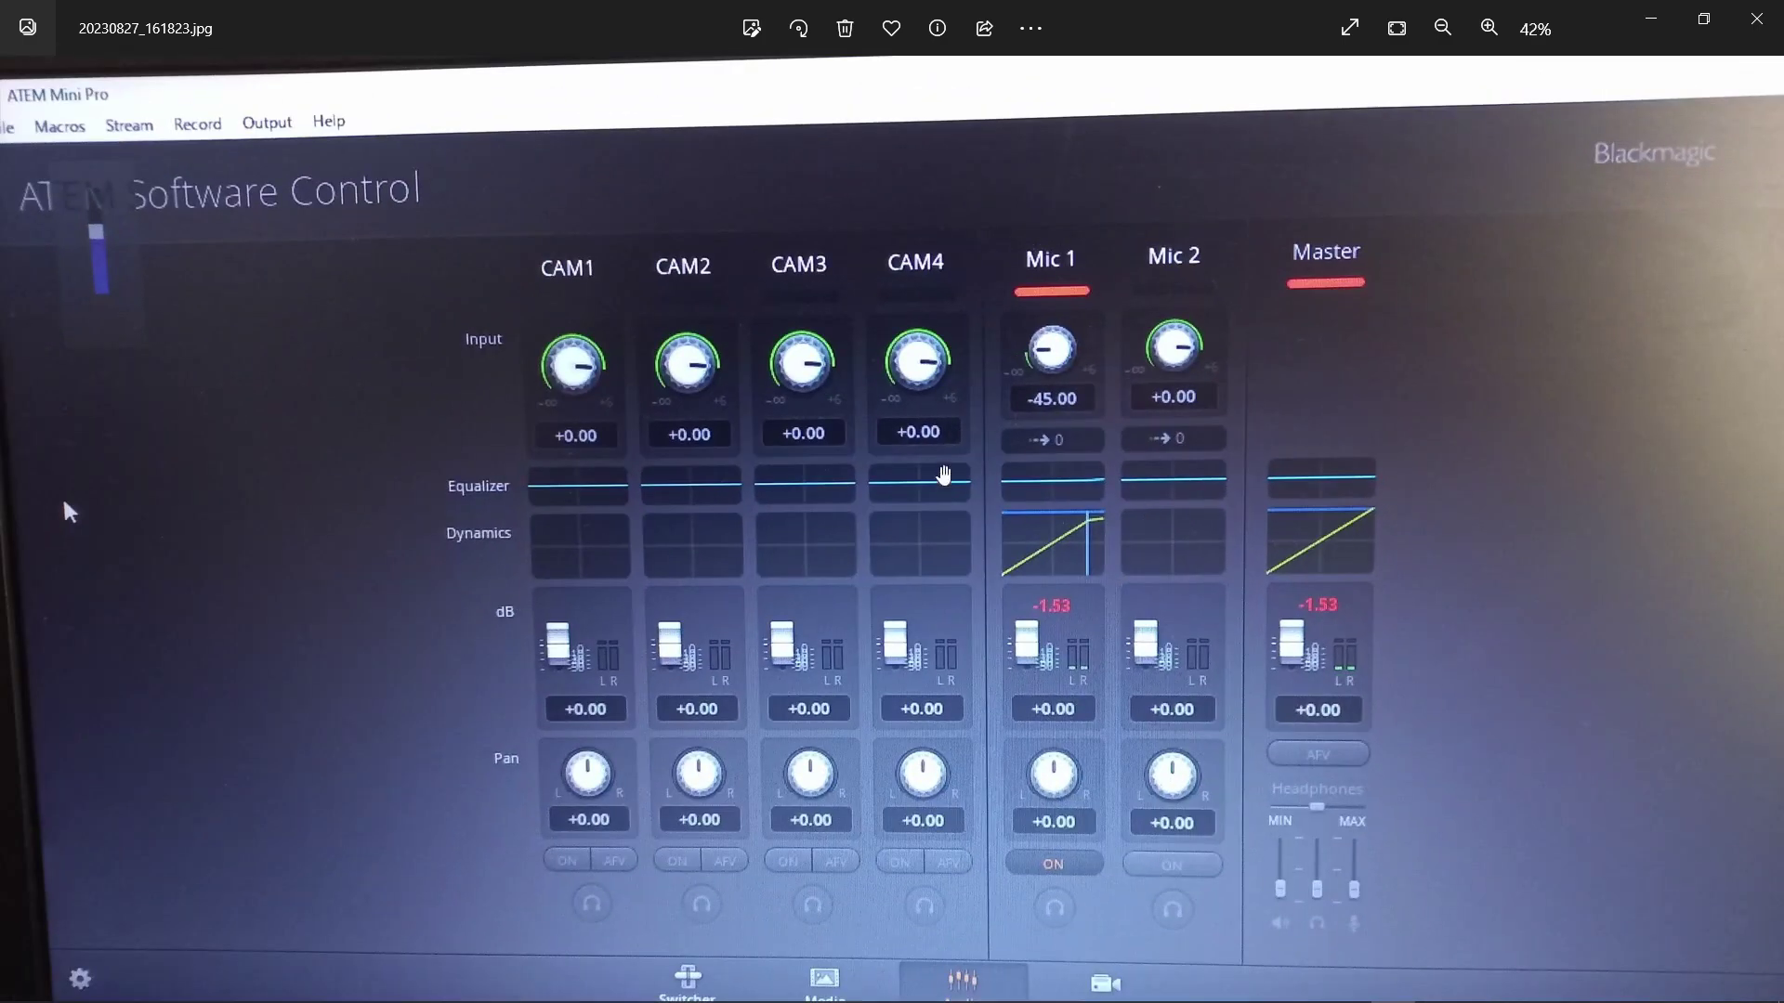
Add a Limiter filter to OBS's Mic/Aux source with its threshold at -1 dB
left_click(632, 983)
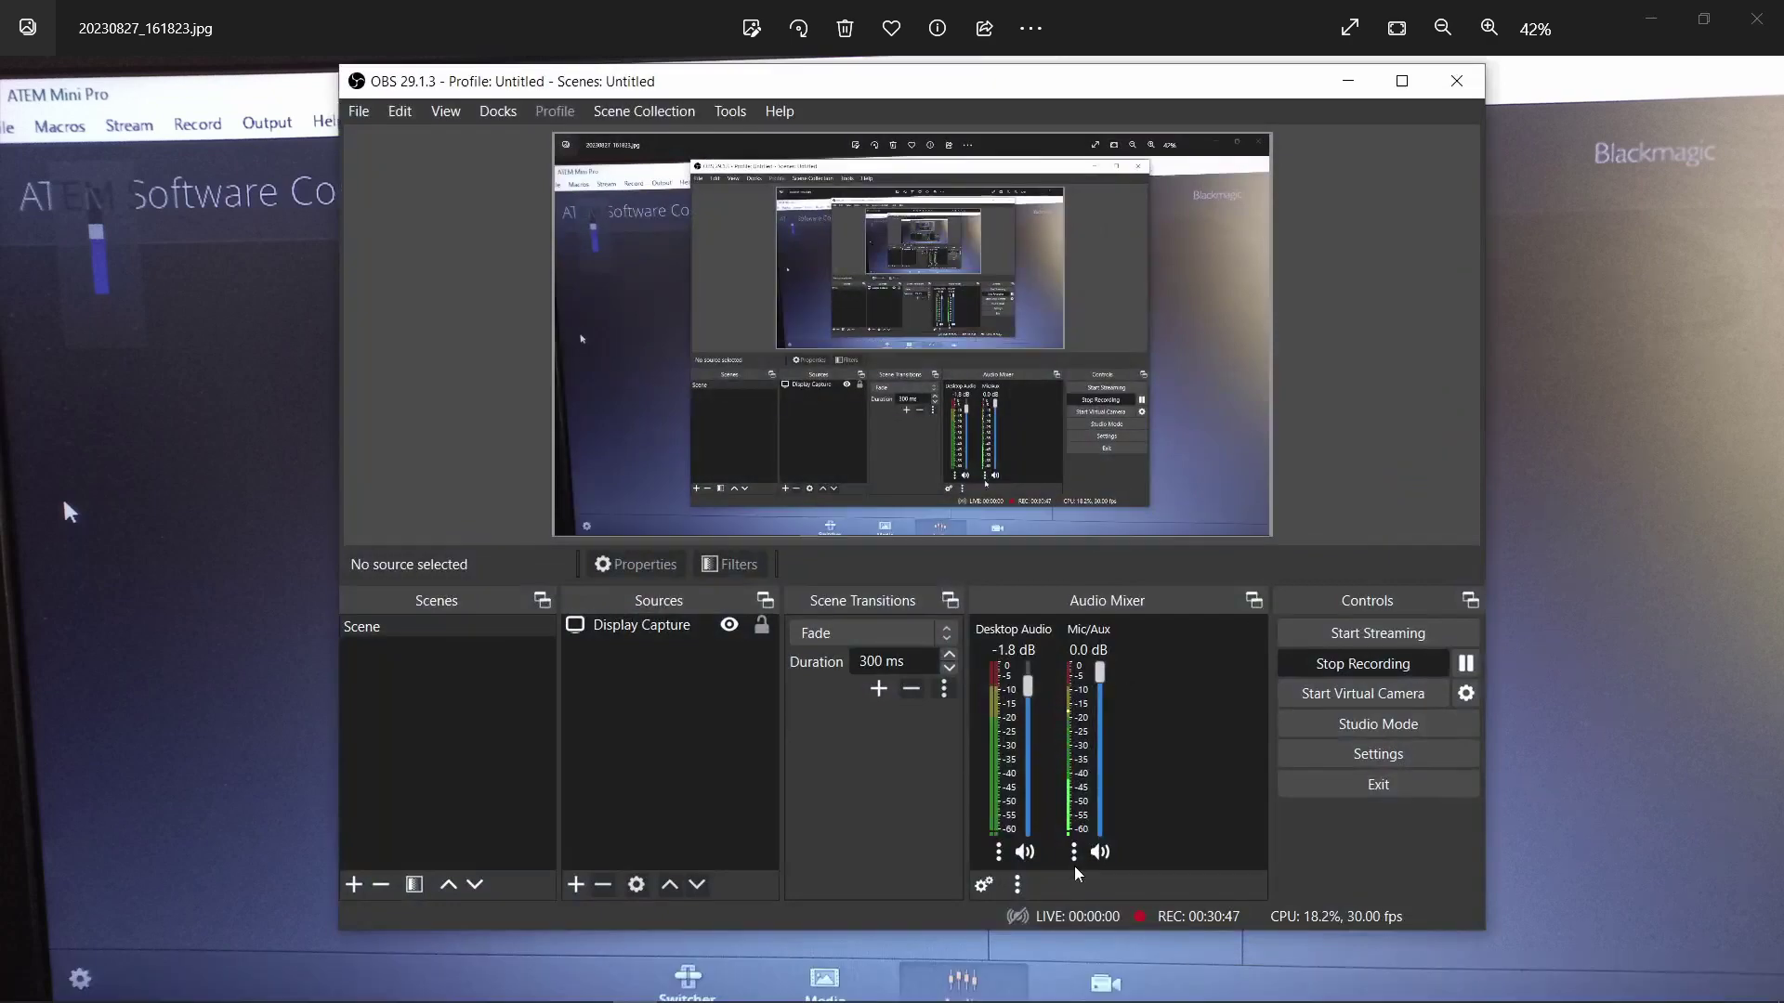
left_click(1074, 852)
left_click(1114, 791)
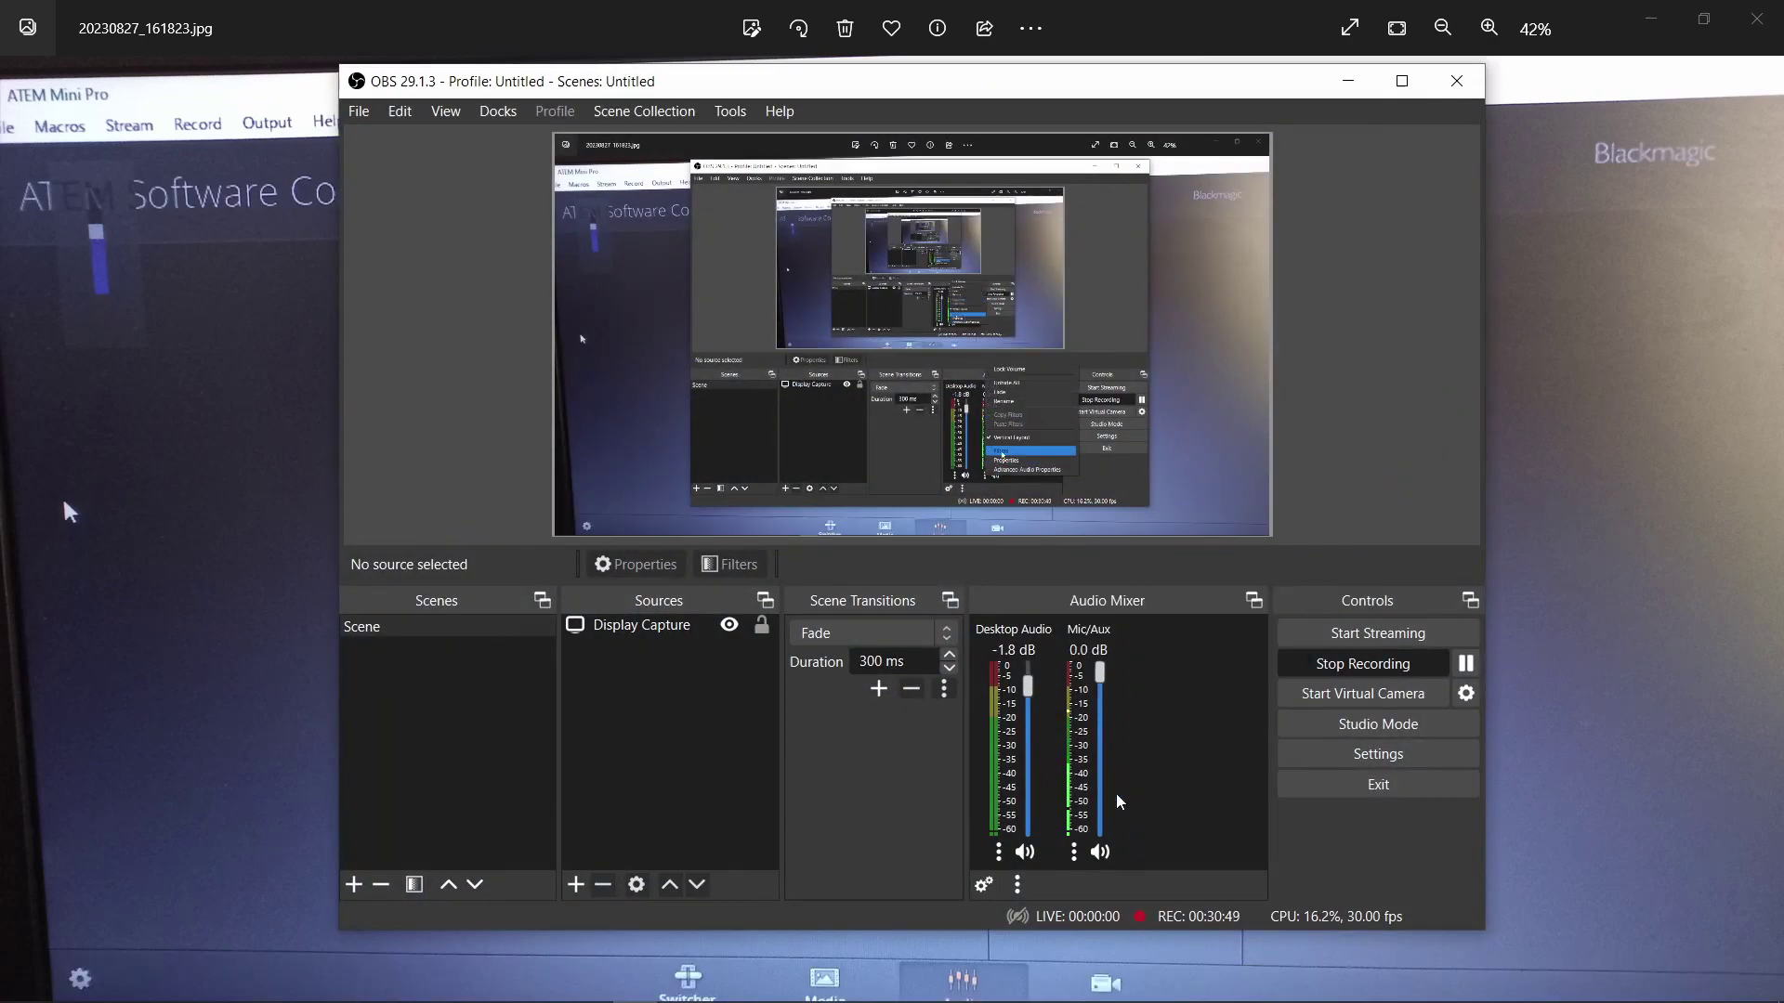
left_click(425, 898)
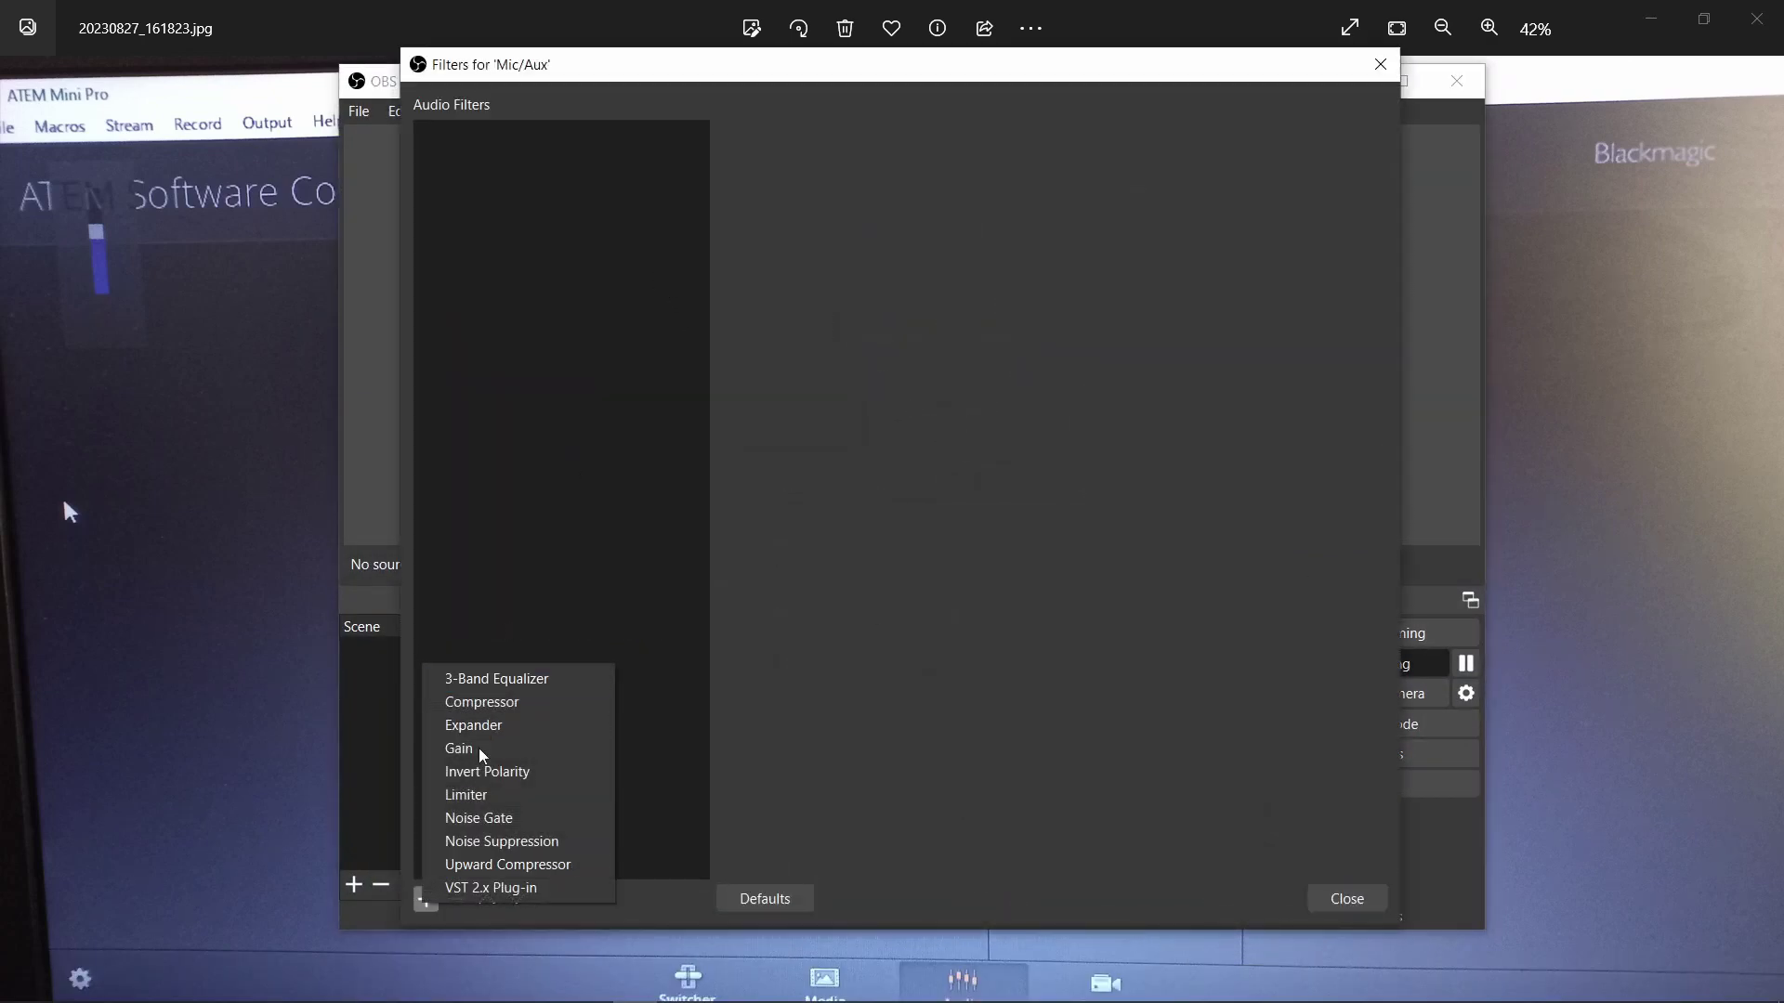
left_click(476, 795)
left_click(840, 522)
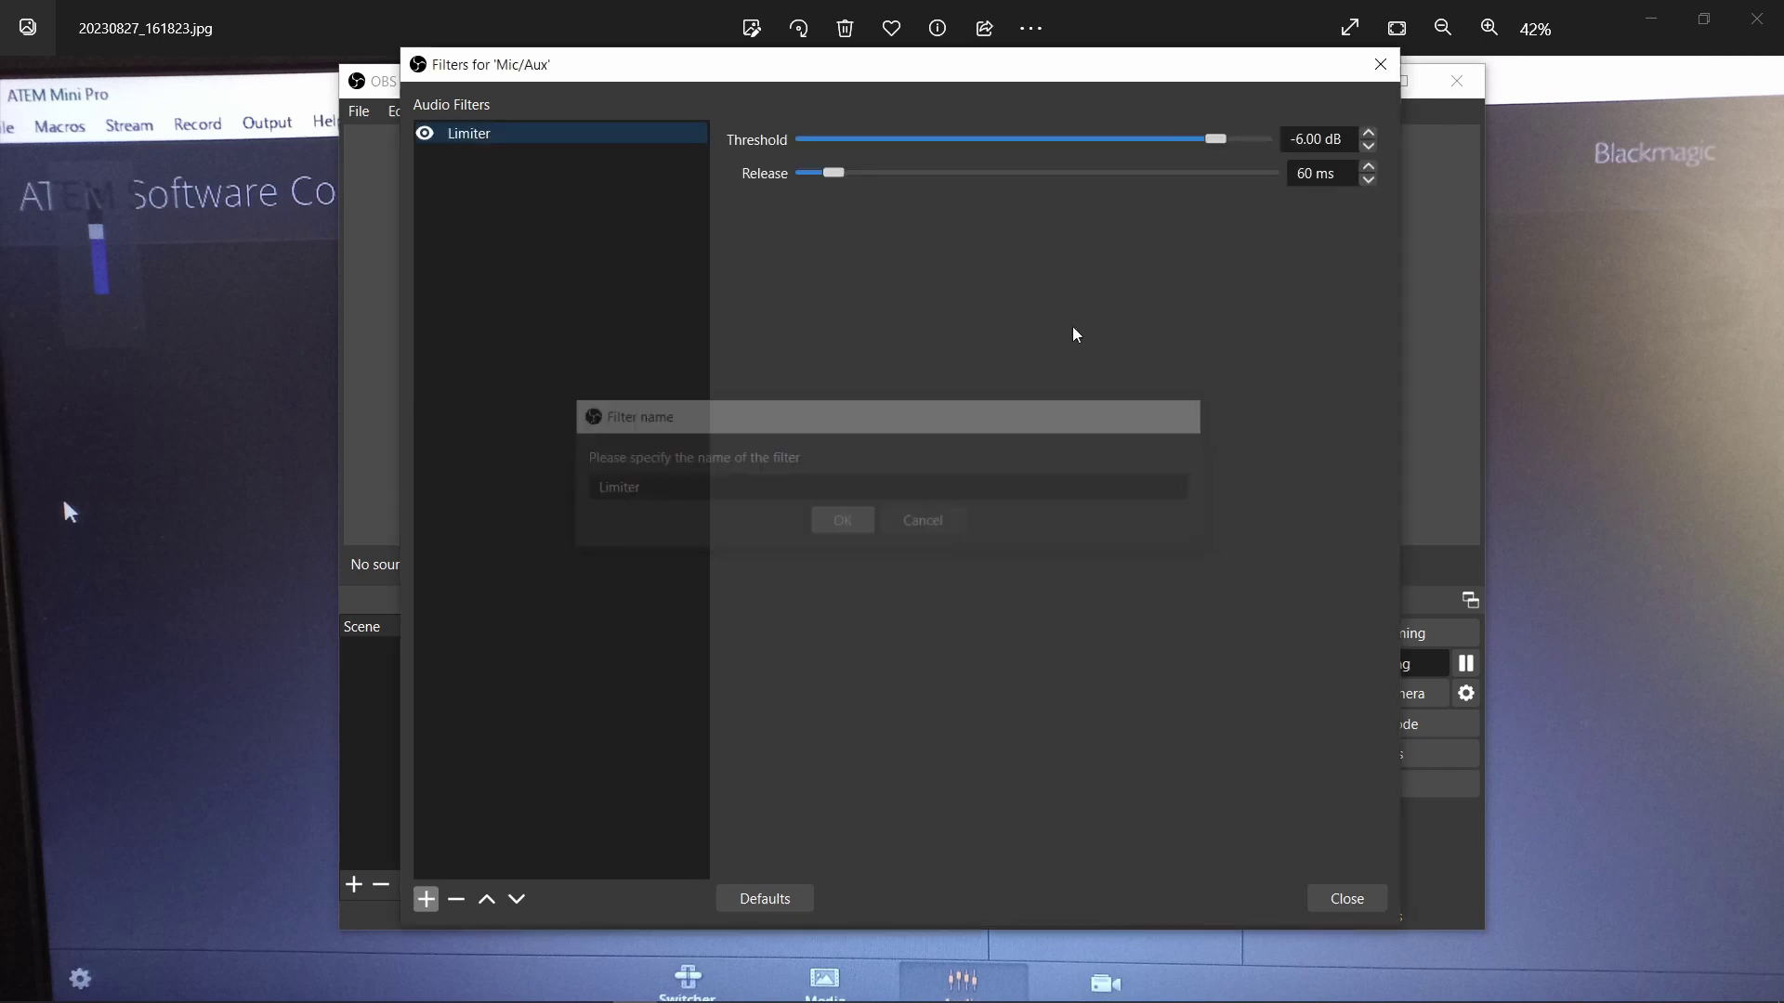
triple_click(1327, 137)
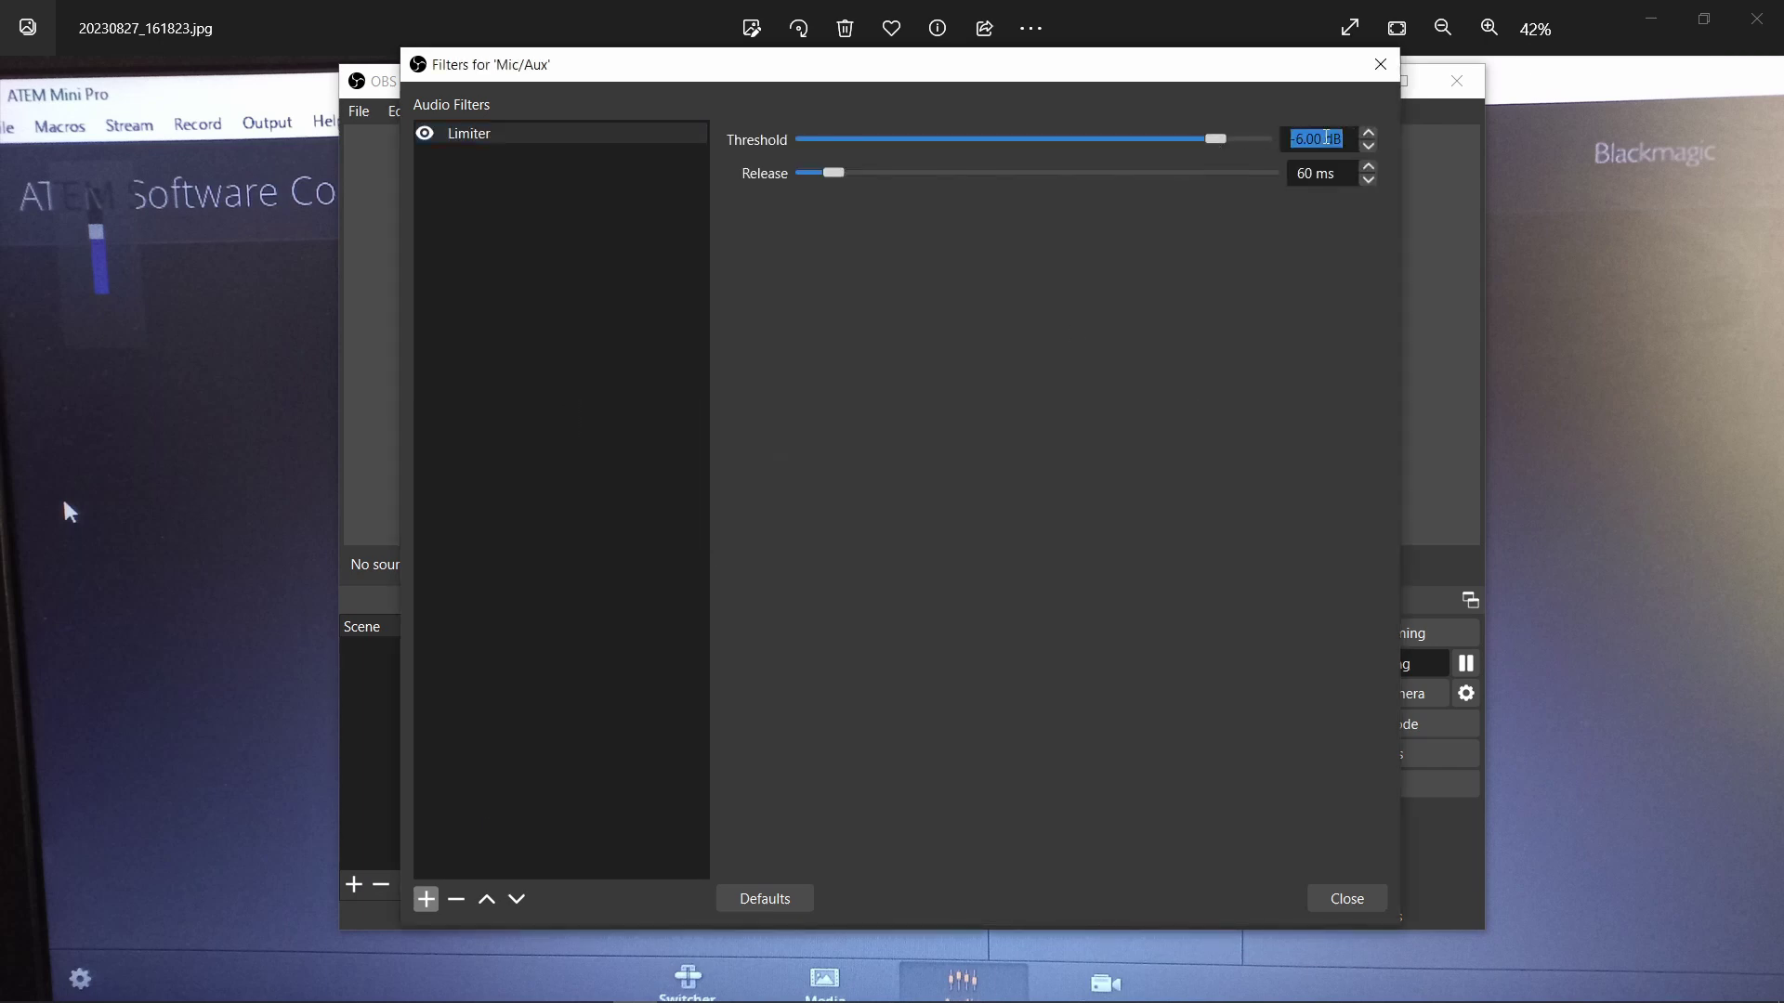
type("-1")
key("Return")
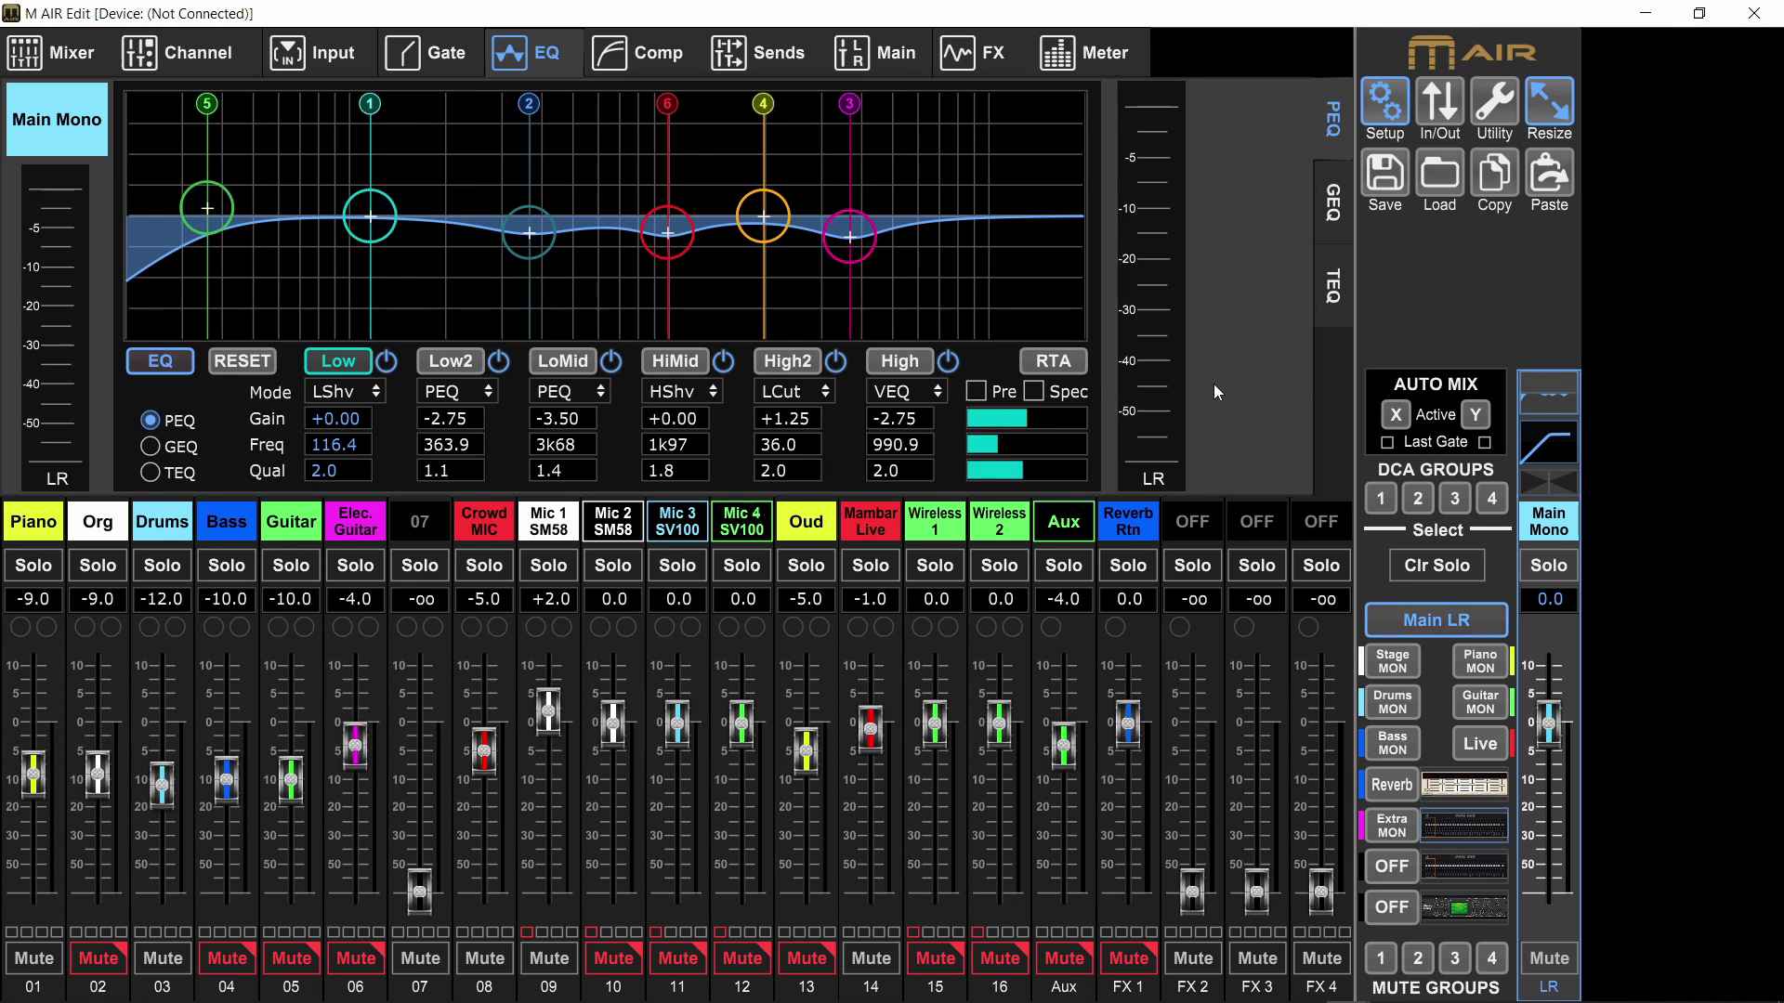
Show M AIR Edit's main EQ, with the low cut at 36.0 Hz and the high band at 990.9 Hz
mouse_move(1303, 980)
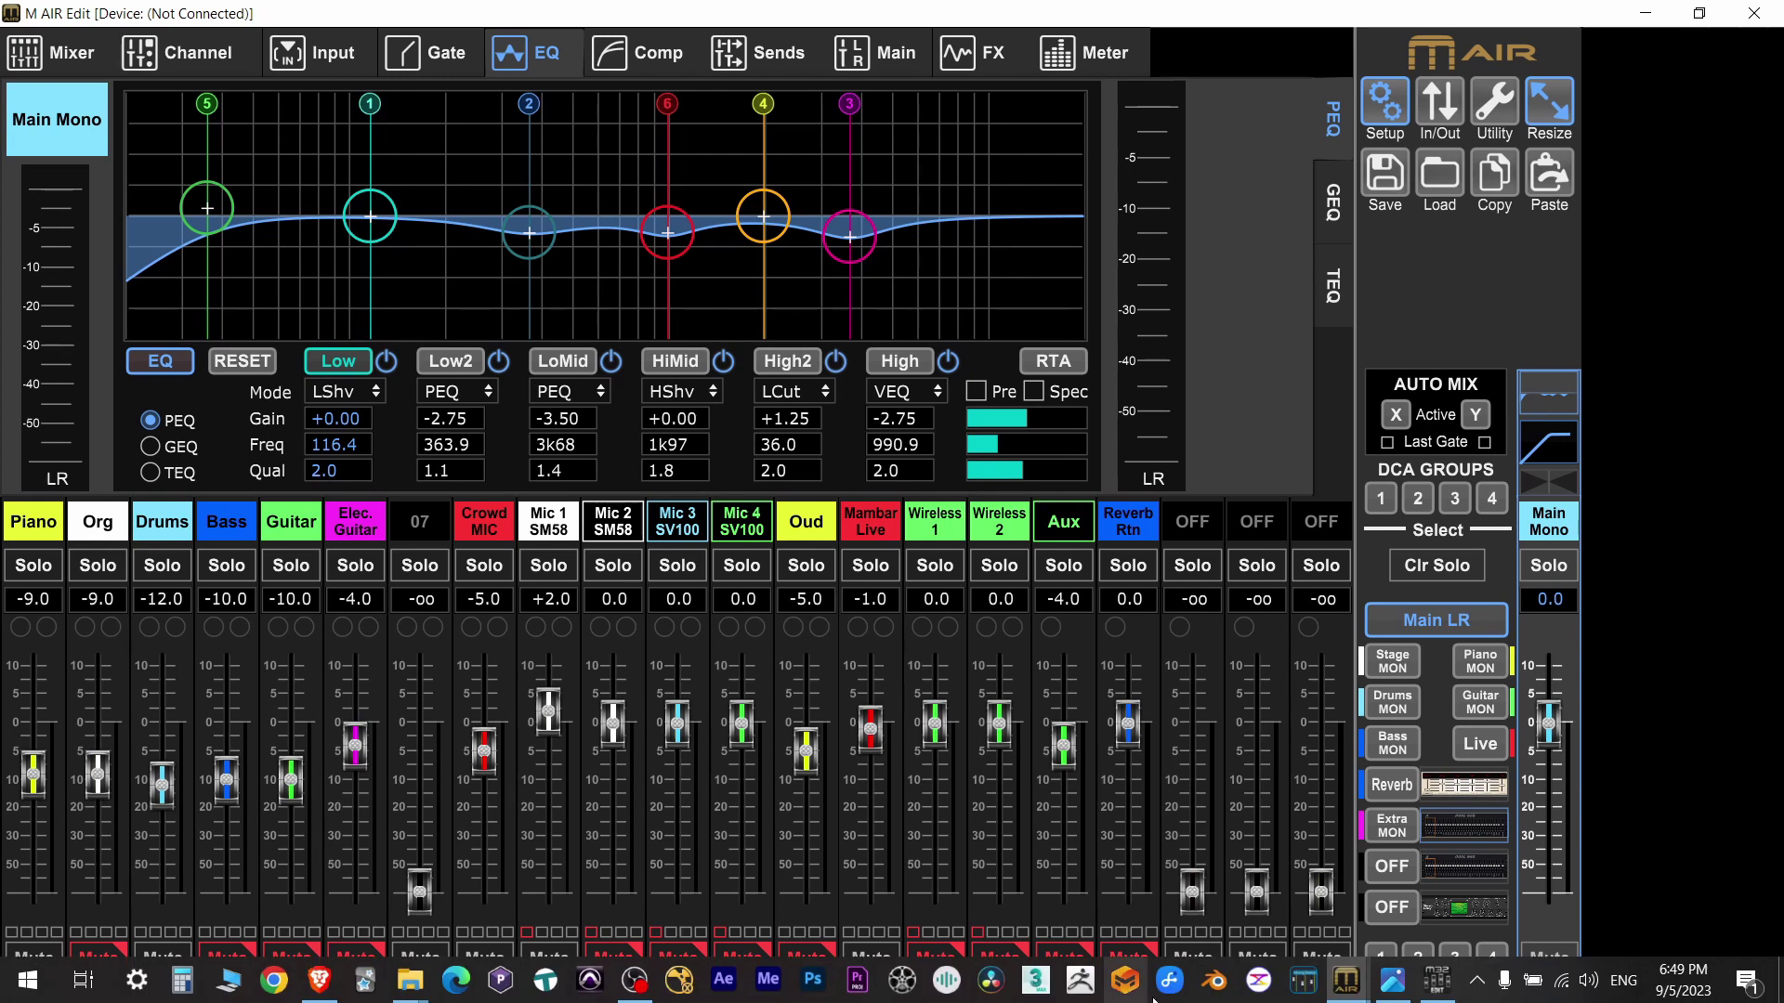
In Mixing Station's LR Mix, set the Music DCA fader to +0.1
left_click(1303, 980)
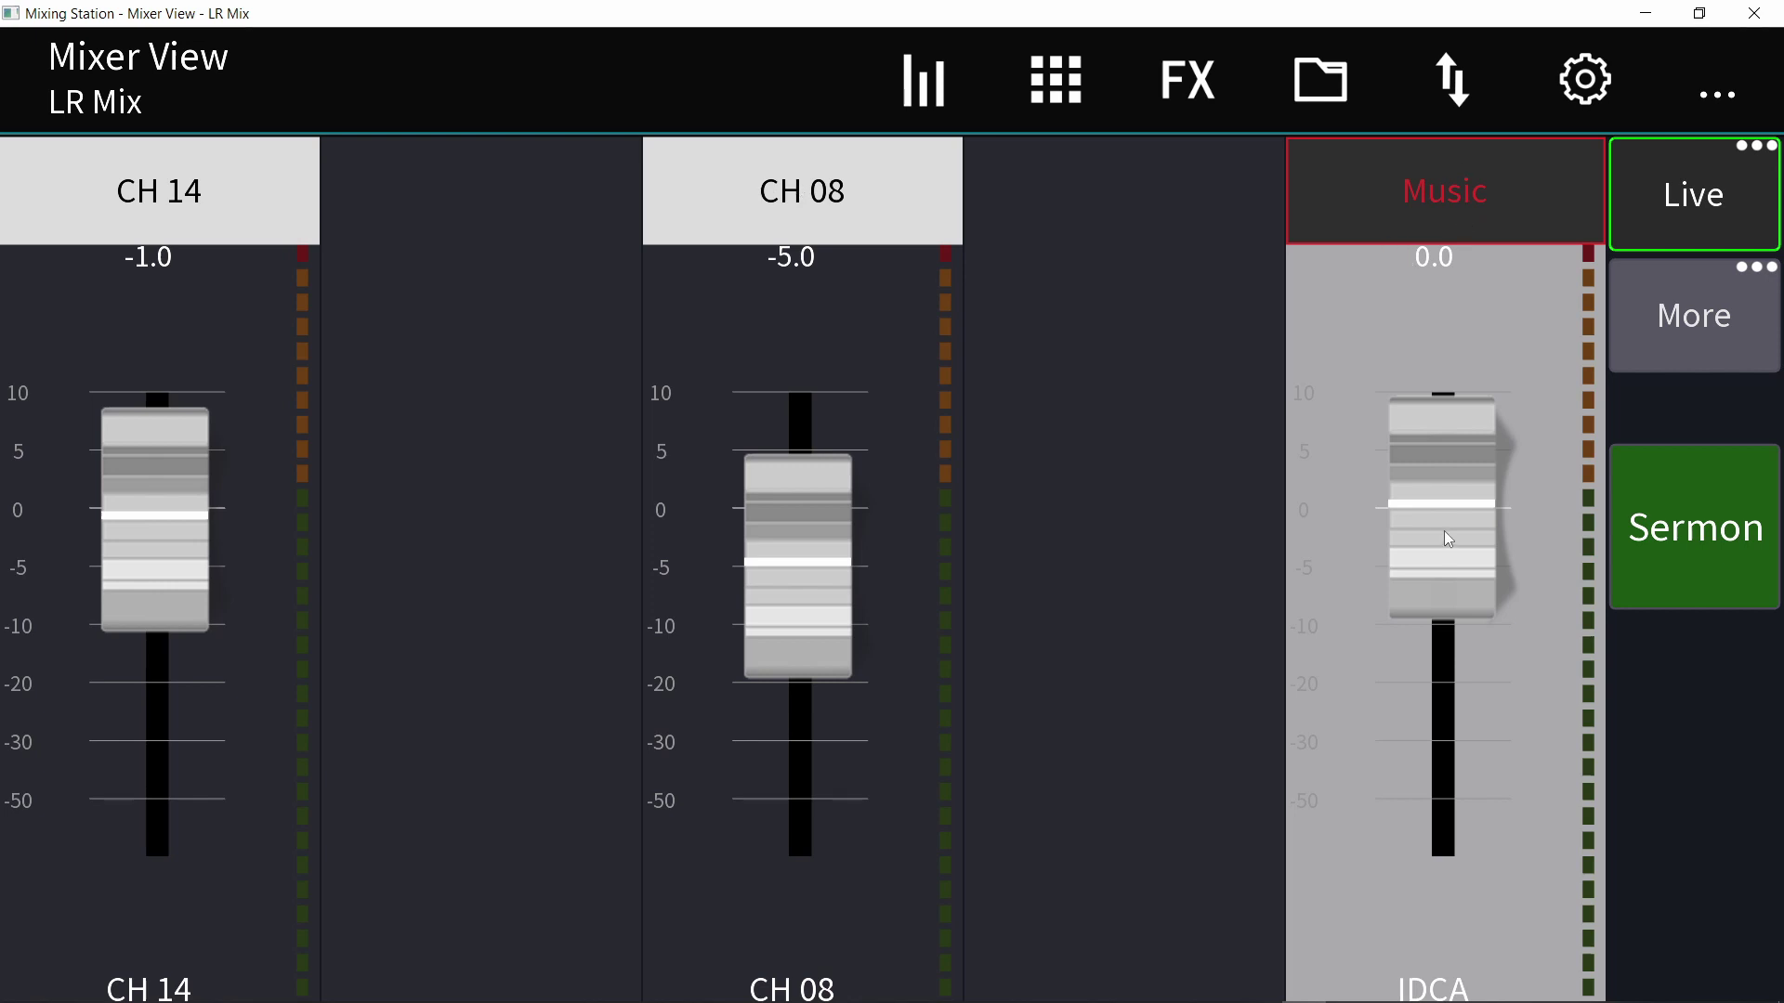
left_click_drag(1450, 538, 1487, 532)
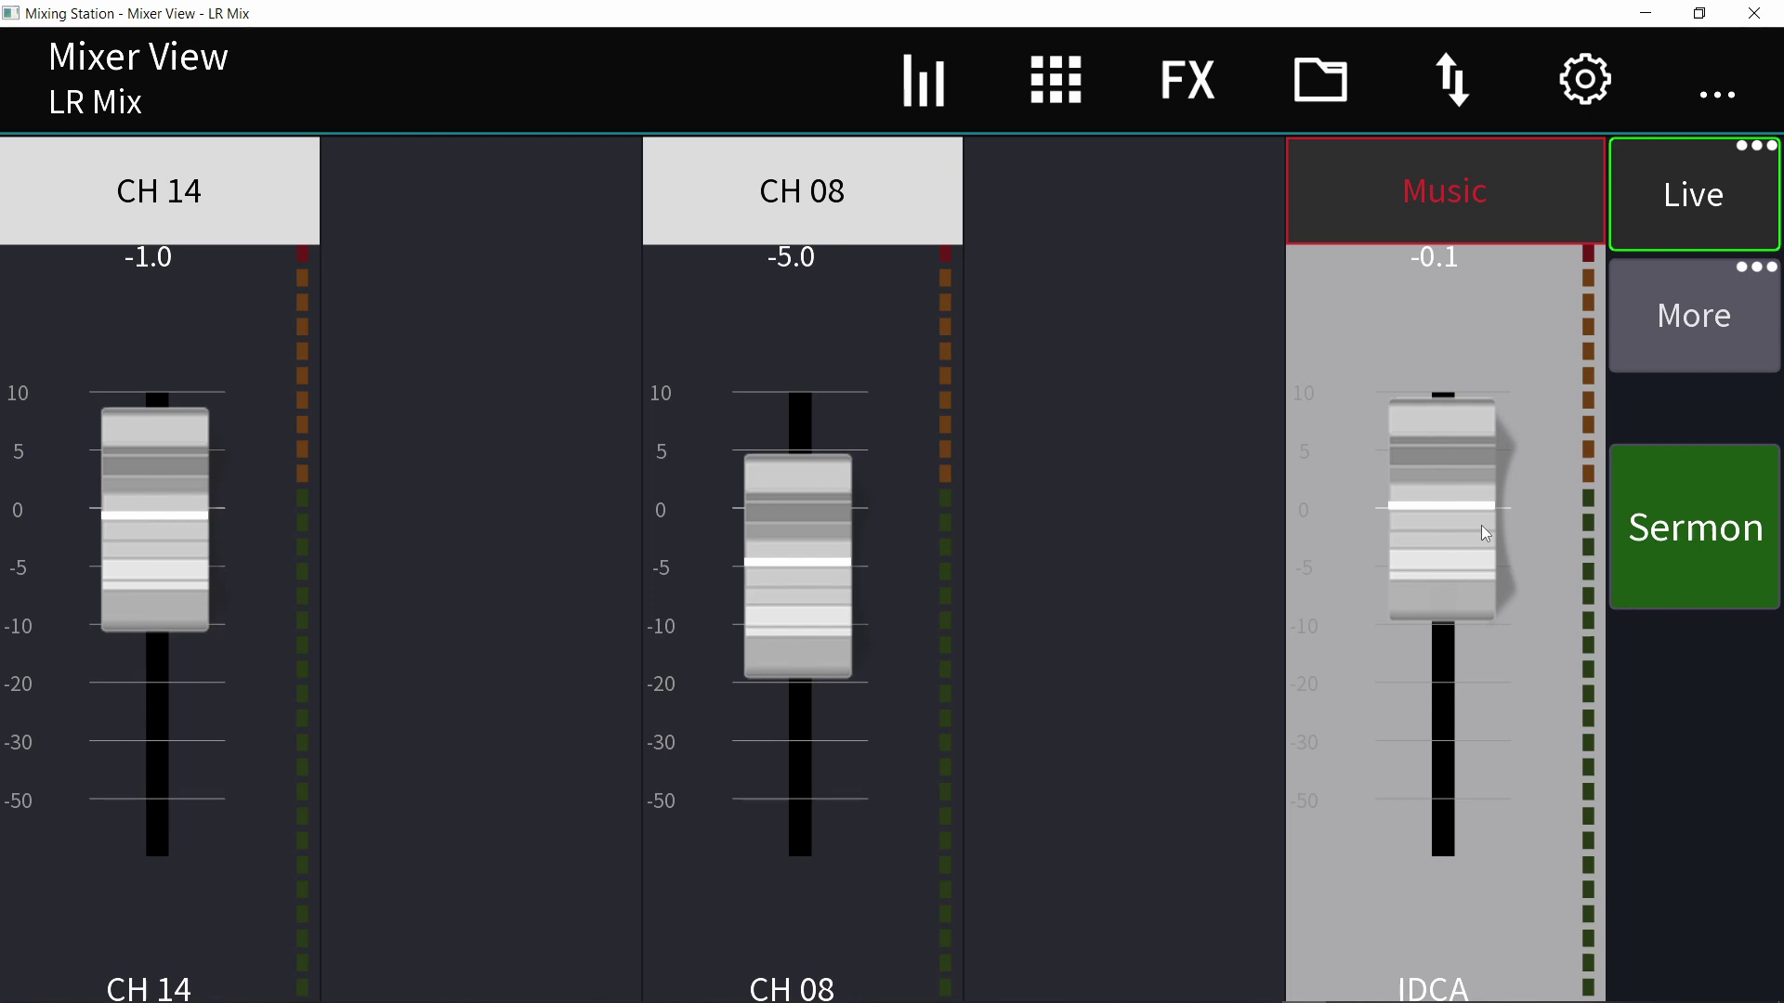
mouse_move(1485, 508)
left_mouse_down()
mouse_move(1481, 550)
mouse_move(1477, 505)
left_mouse_up()
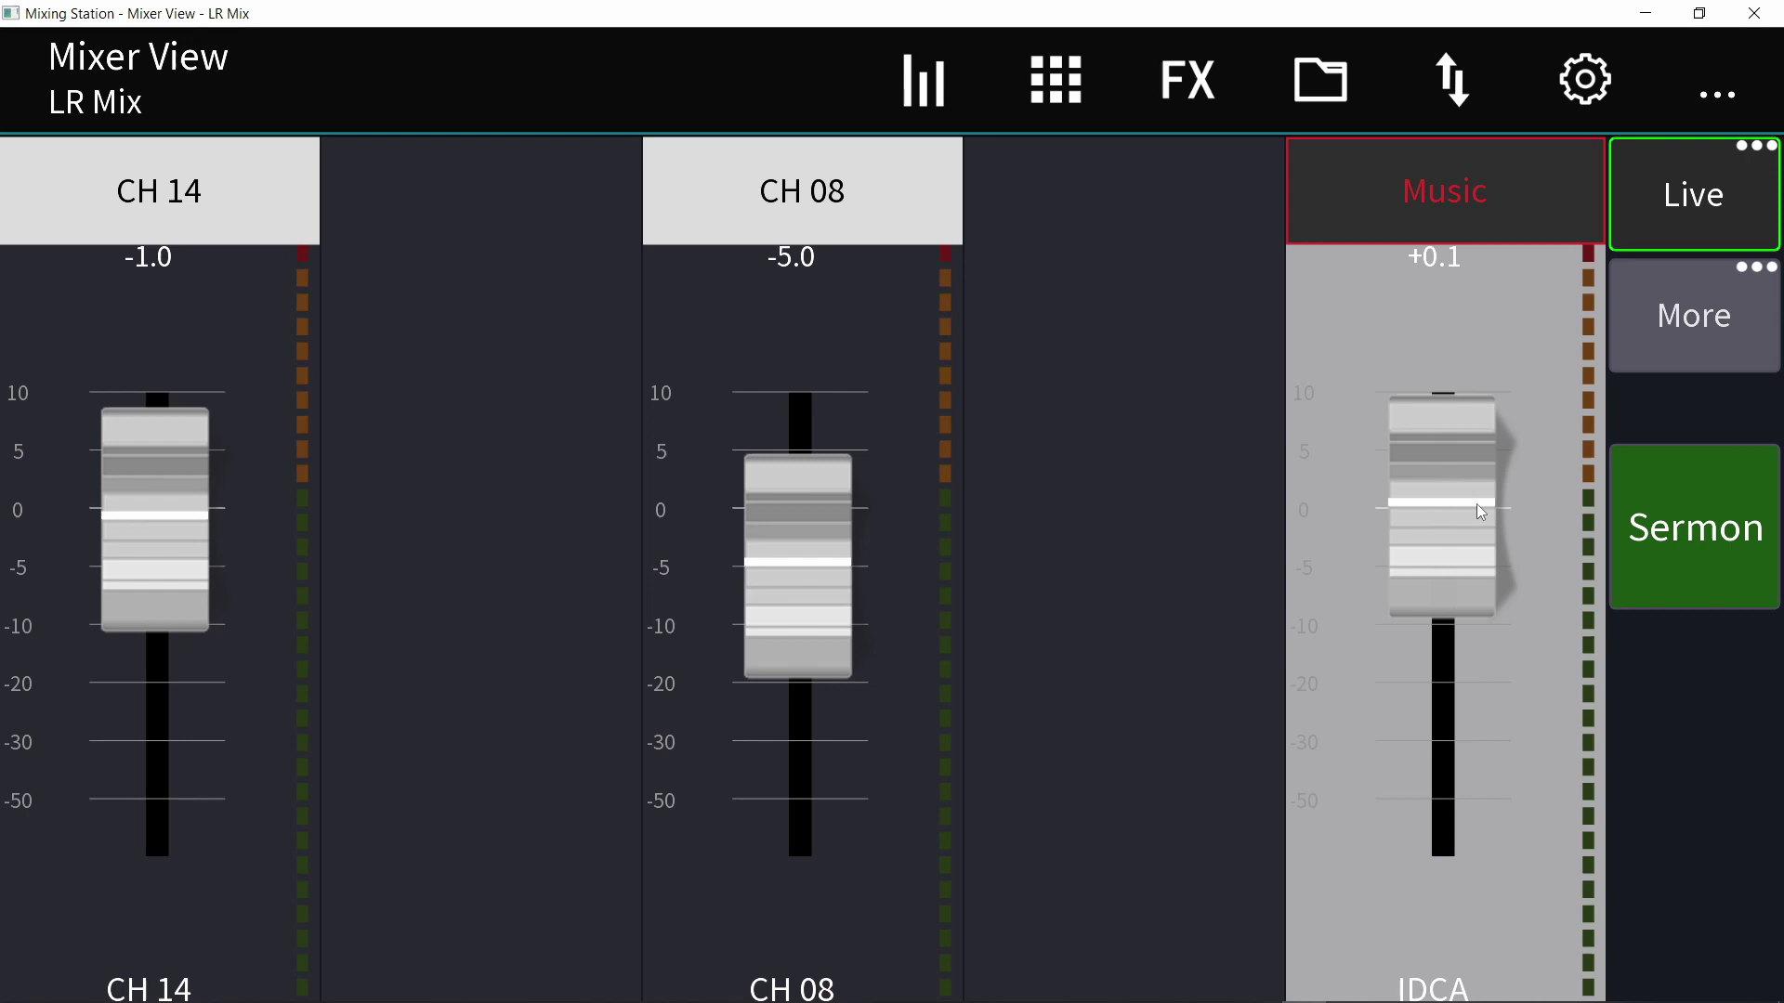
scroll(837, 556, "down", 10)
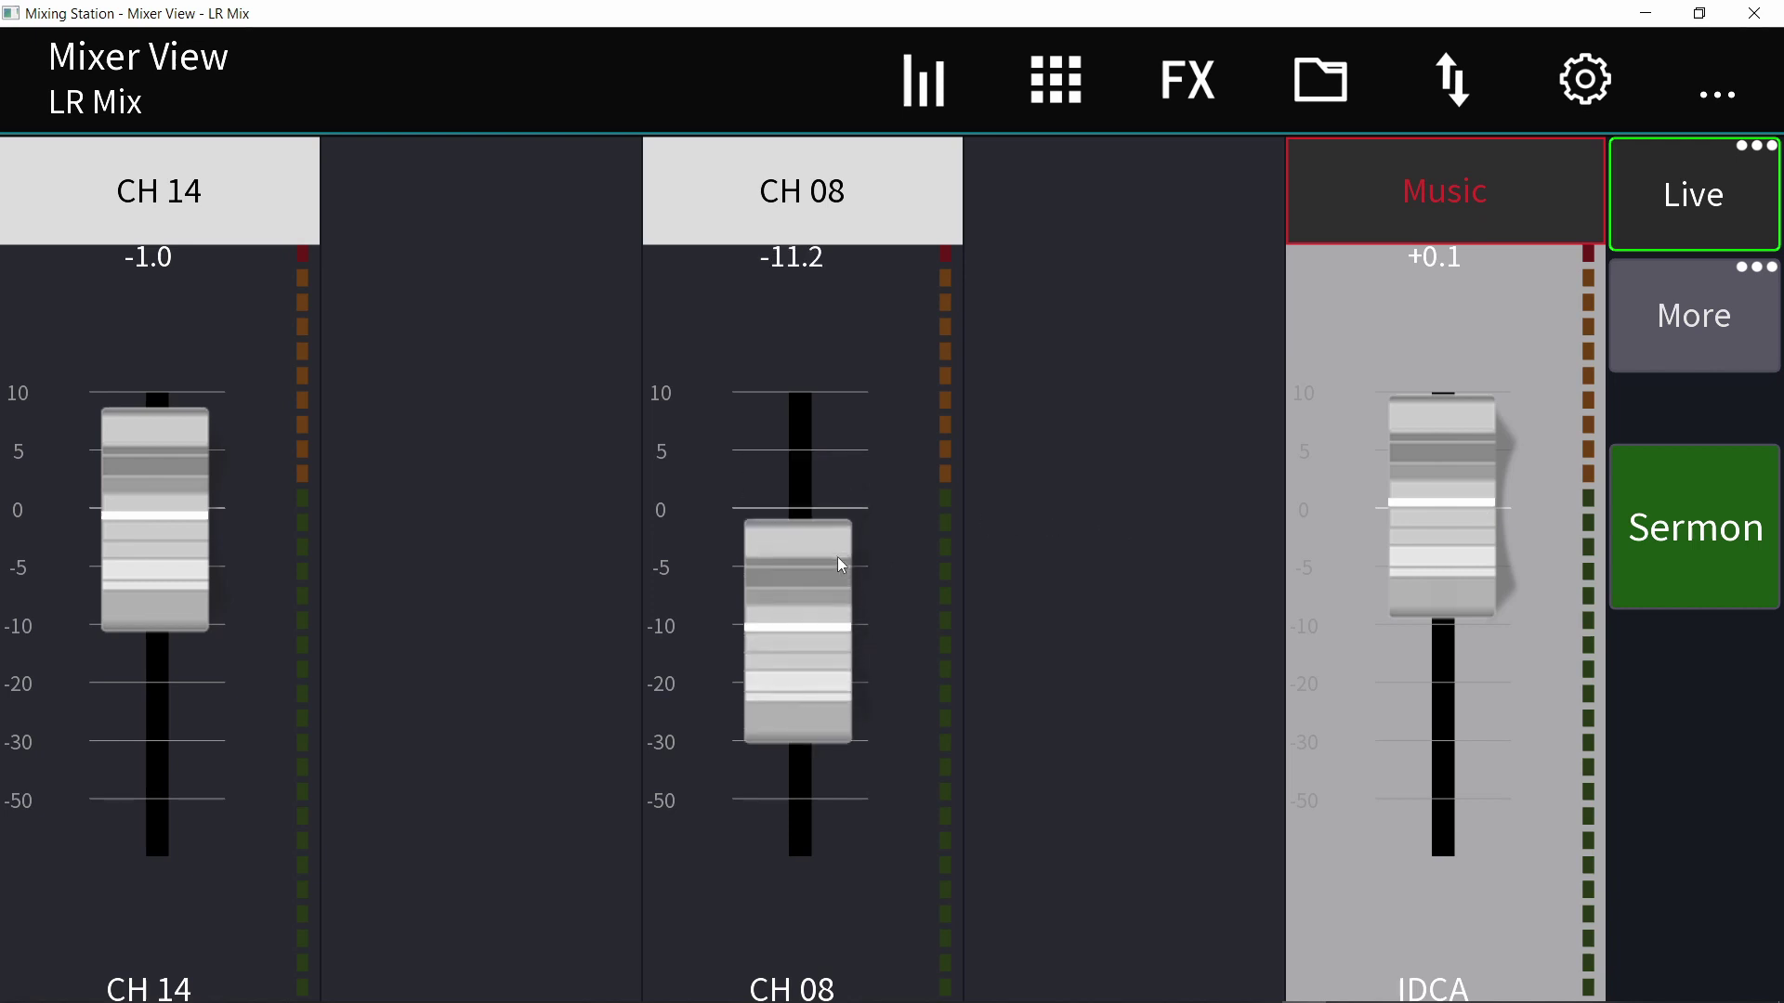
scroll(834, 560, "up", 10)
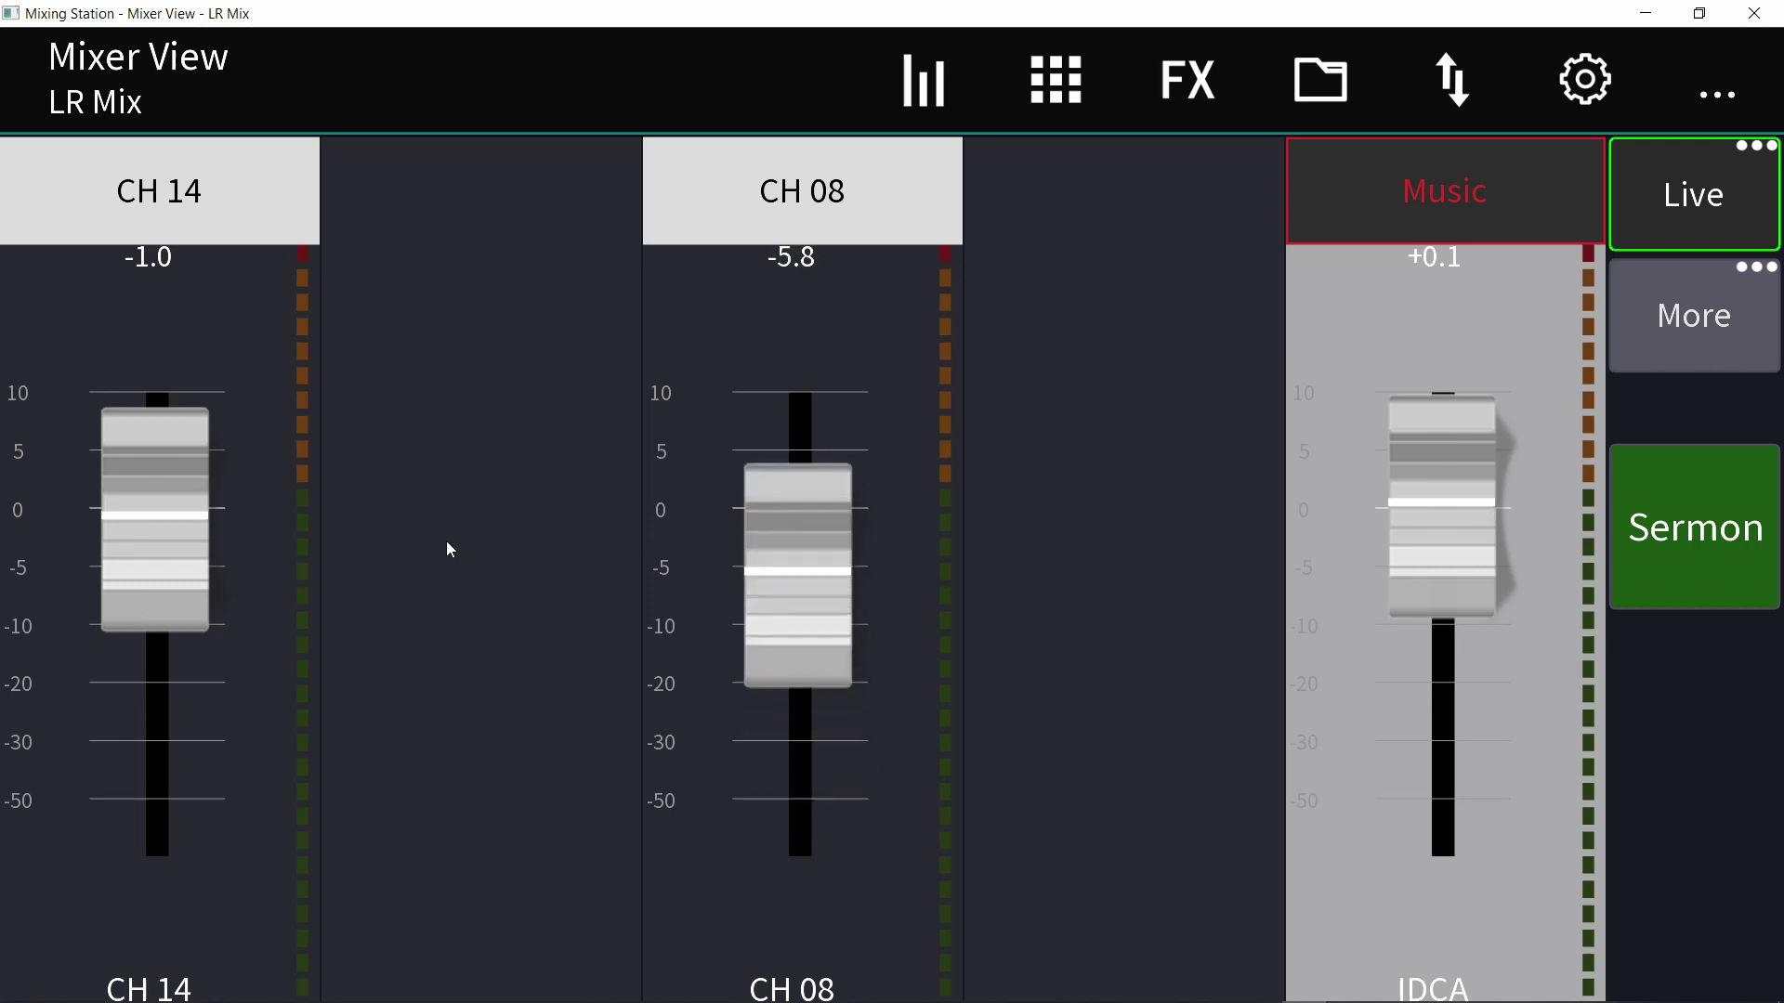
Set CH 14 to -1.2 and pull CH 08 down to -7.8
left_click_drag(179, 564, 202, 461)
mouse_move(794, 632)
left_mouse_down()
mouse_move(789, 666)
mouse_move(849, 629)
mouse_move(781, 875)
mouse_move(777, 650)
left_mouse_up()
left_click_drag(173, 512, 156, 605)
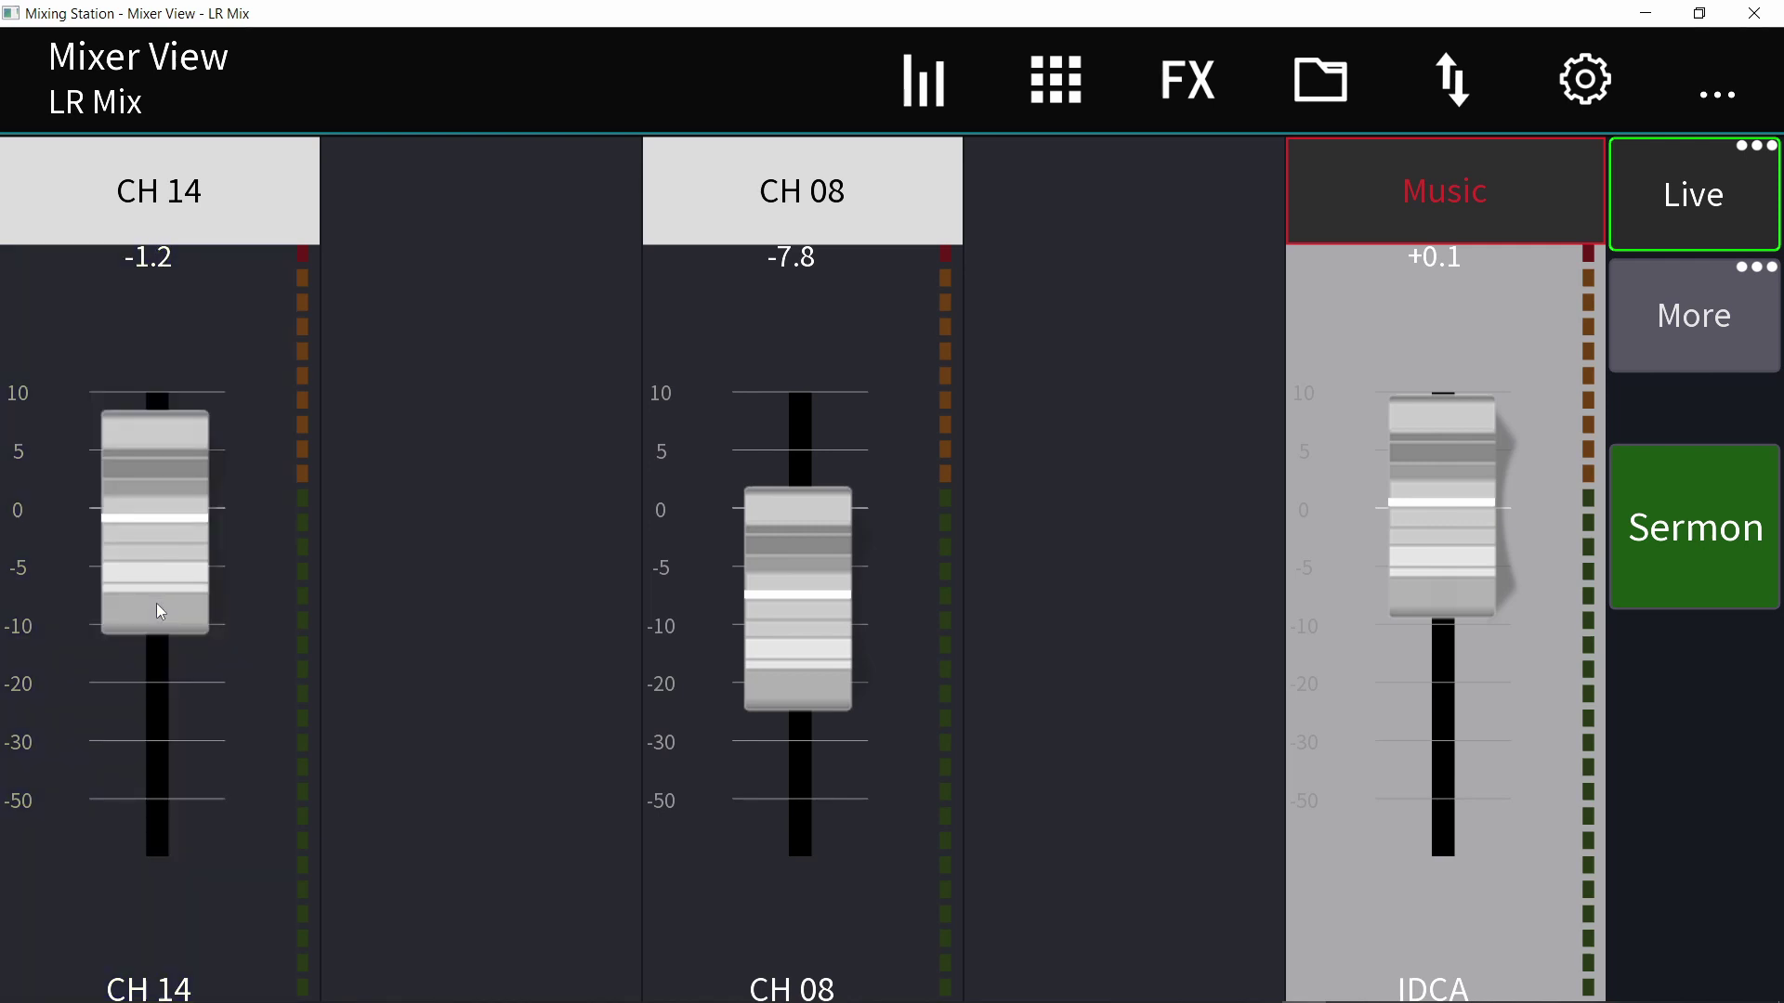
Test the Sermon preset on and off, leaving it off, then set CH 08 to -5.2 and CH 14 to -3.4
left_click(1735, 503)
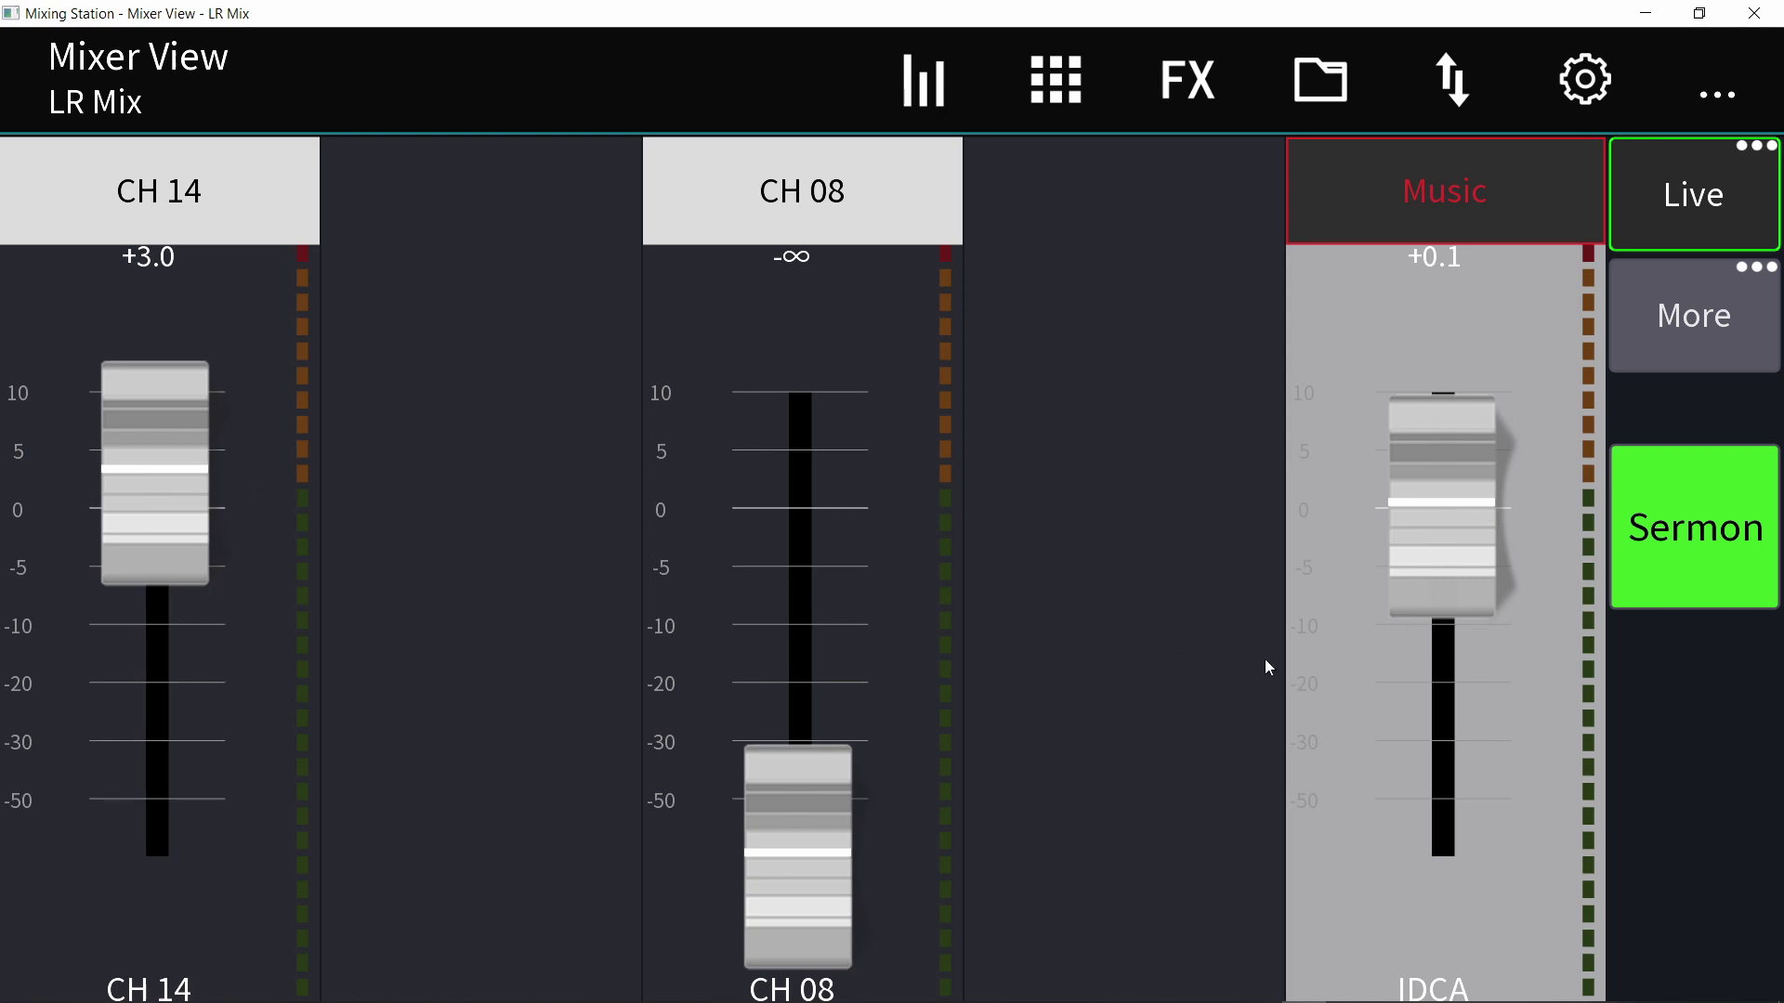
left_click(1678, 535)
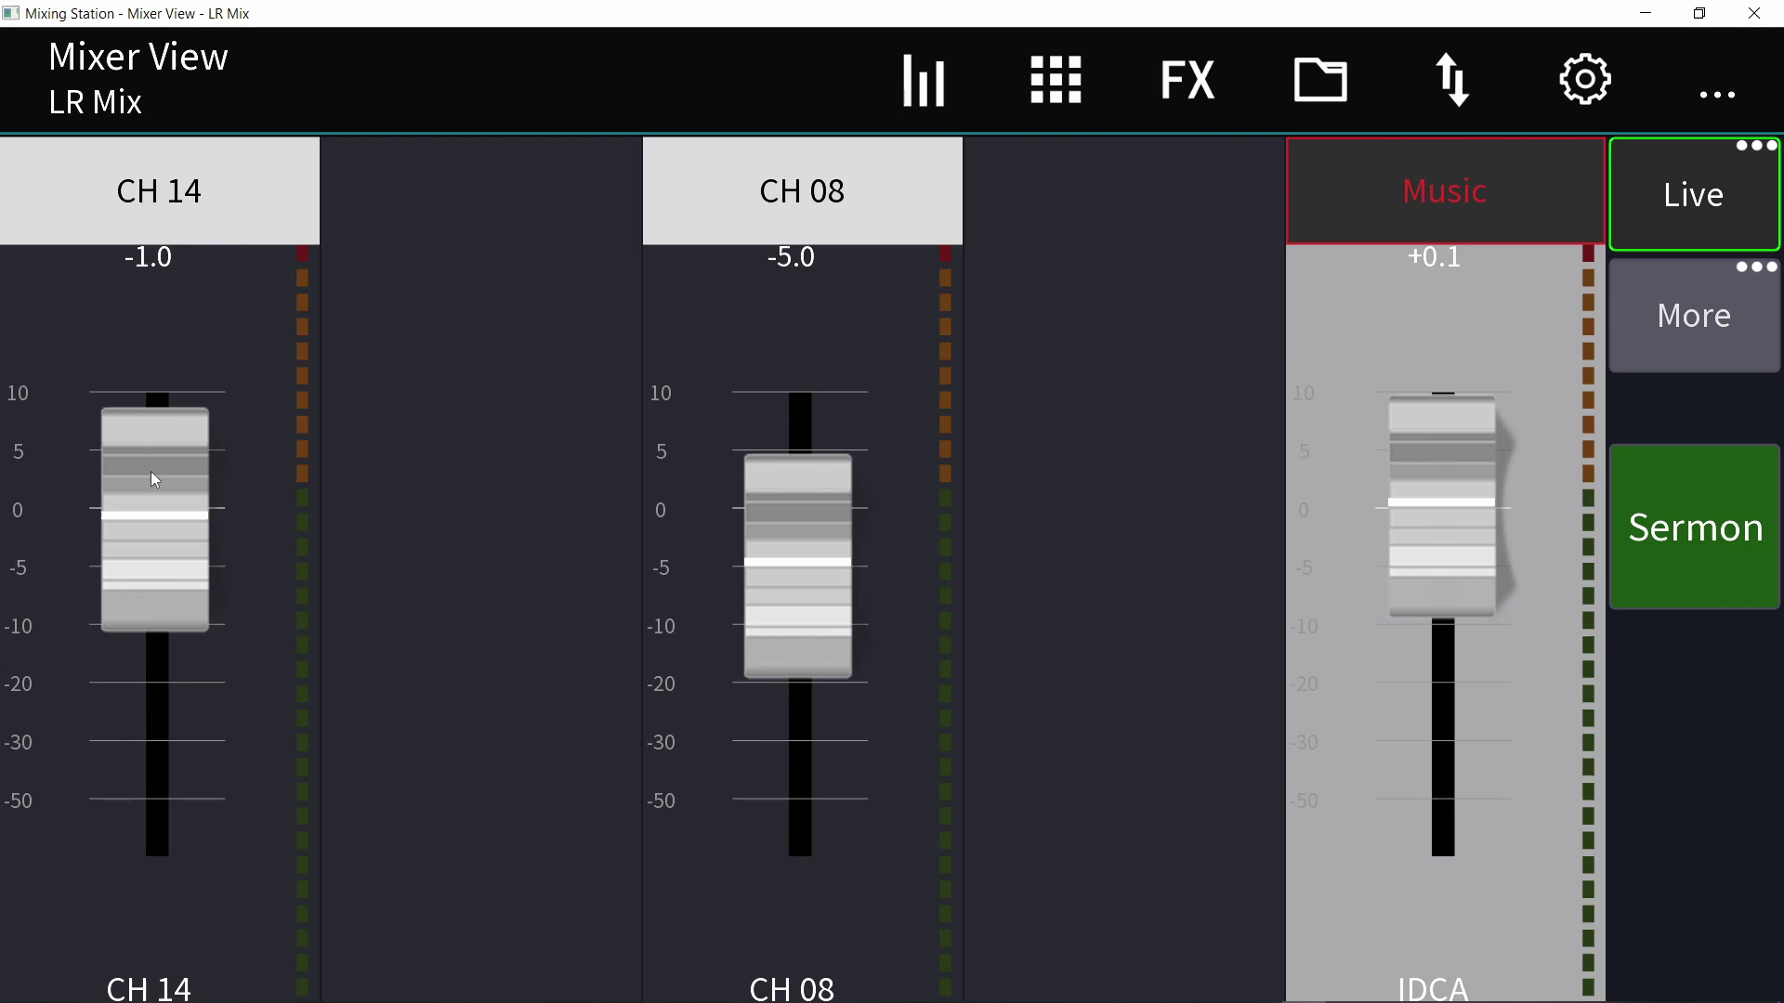
left_click(1656, 522)
left_click(1656, 522)
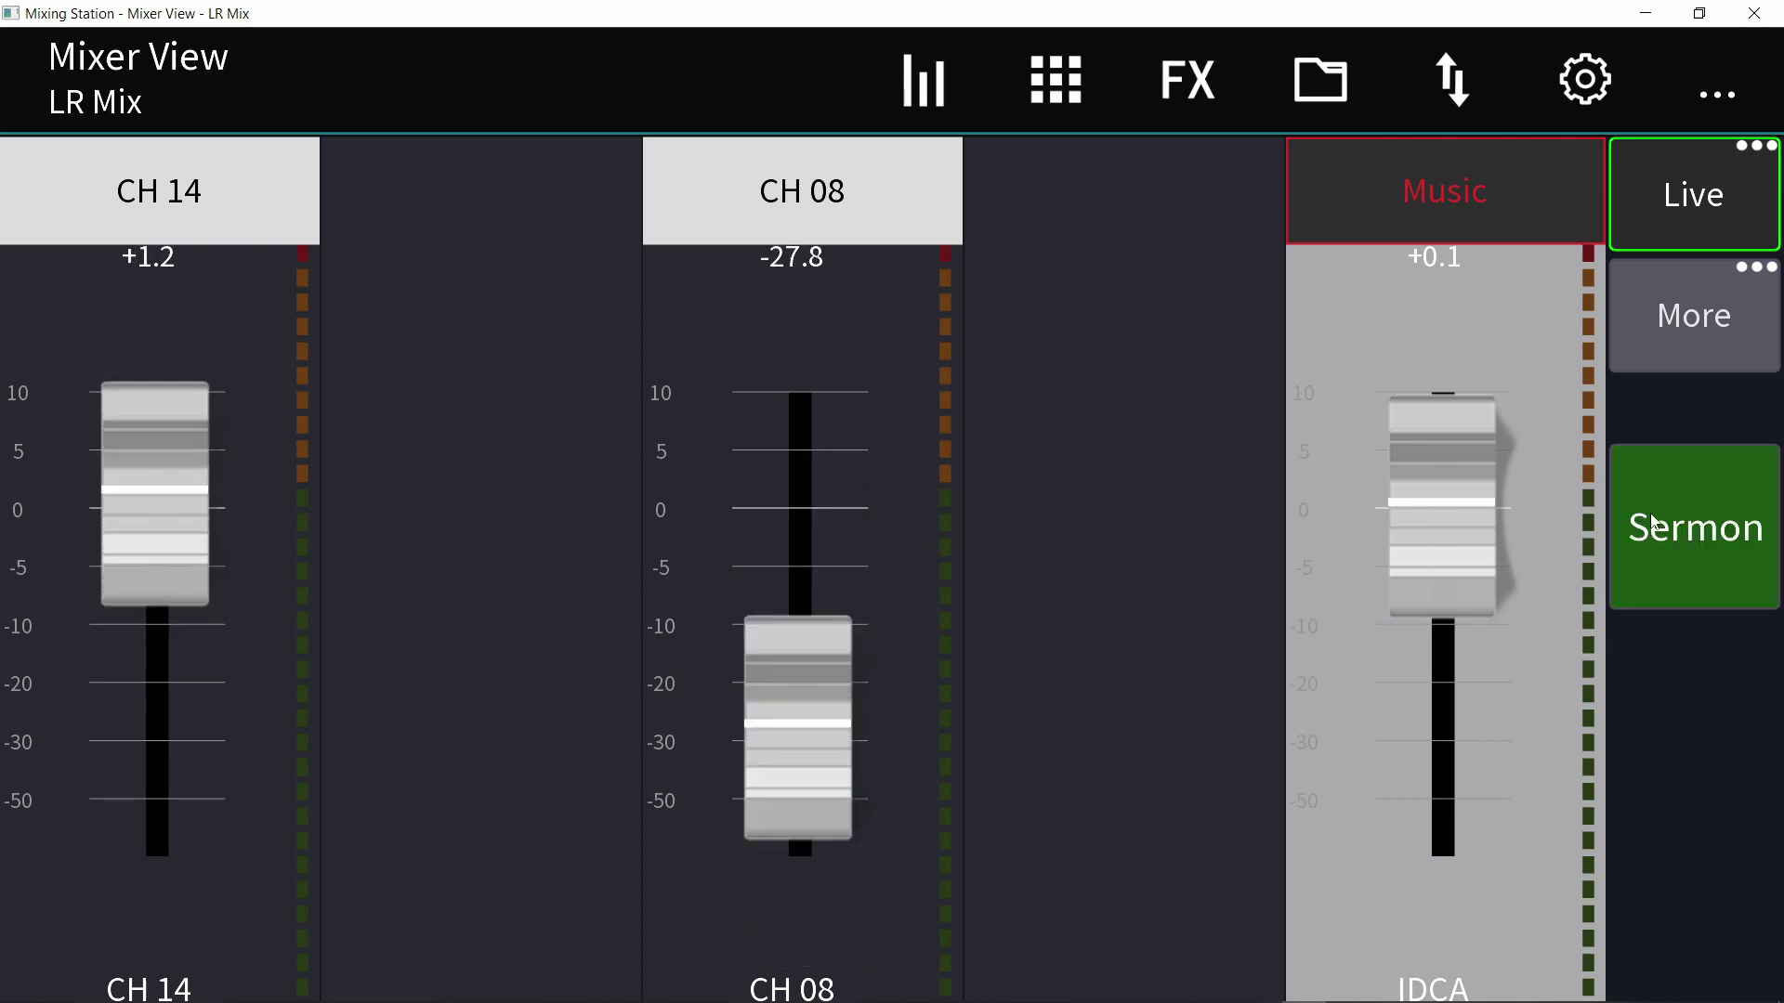
left_click(1652, 521)
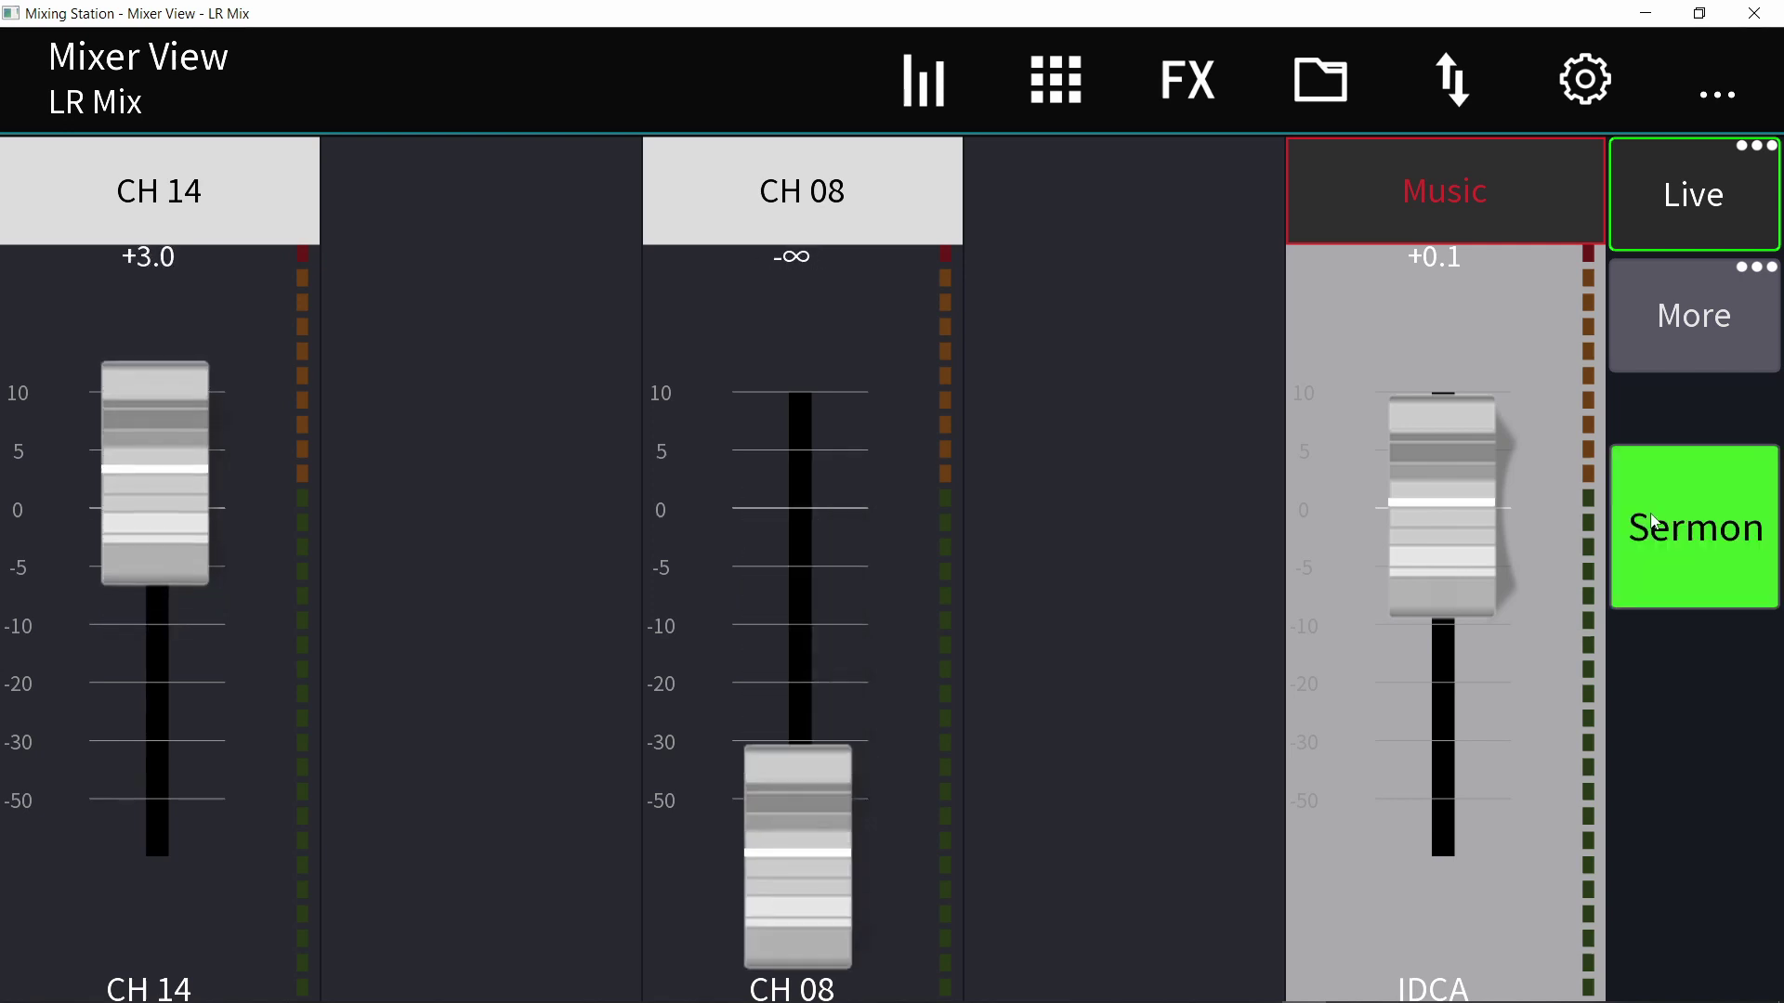
left_click(1651, 524)
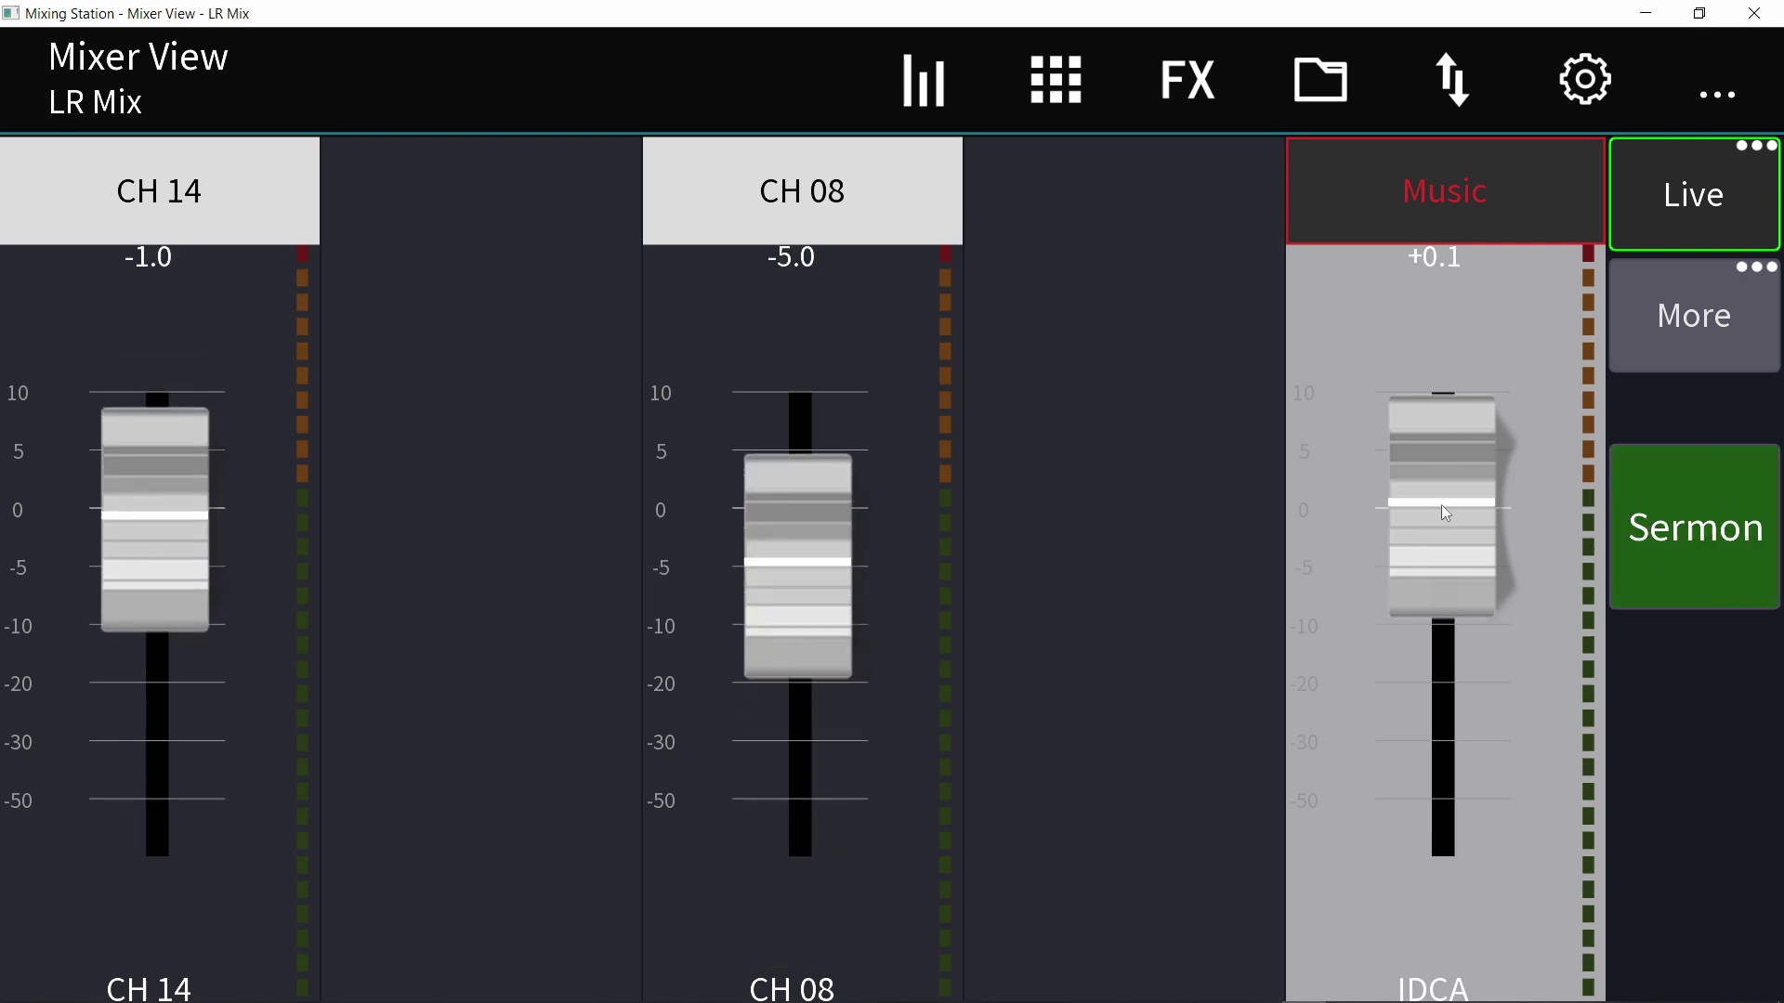
left_click_drag(791, 555, 796, 622)
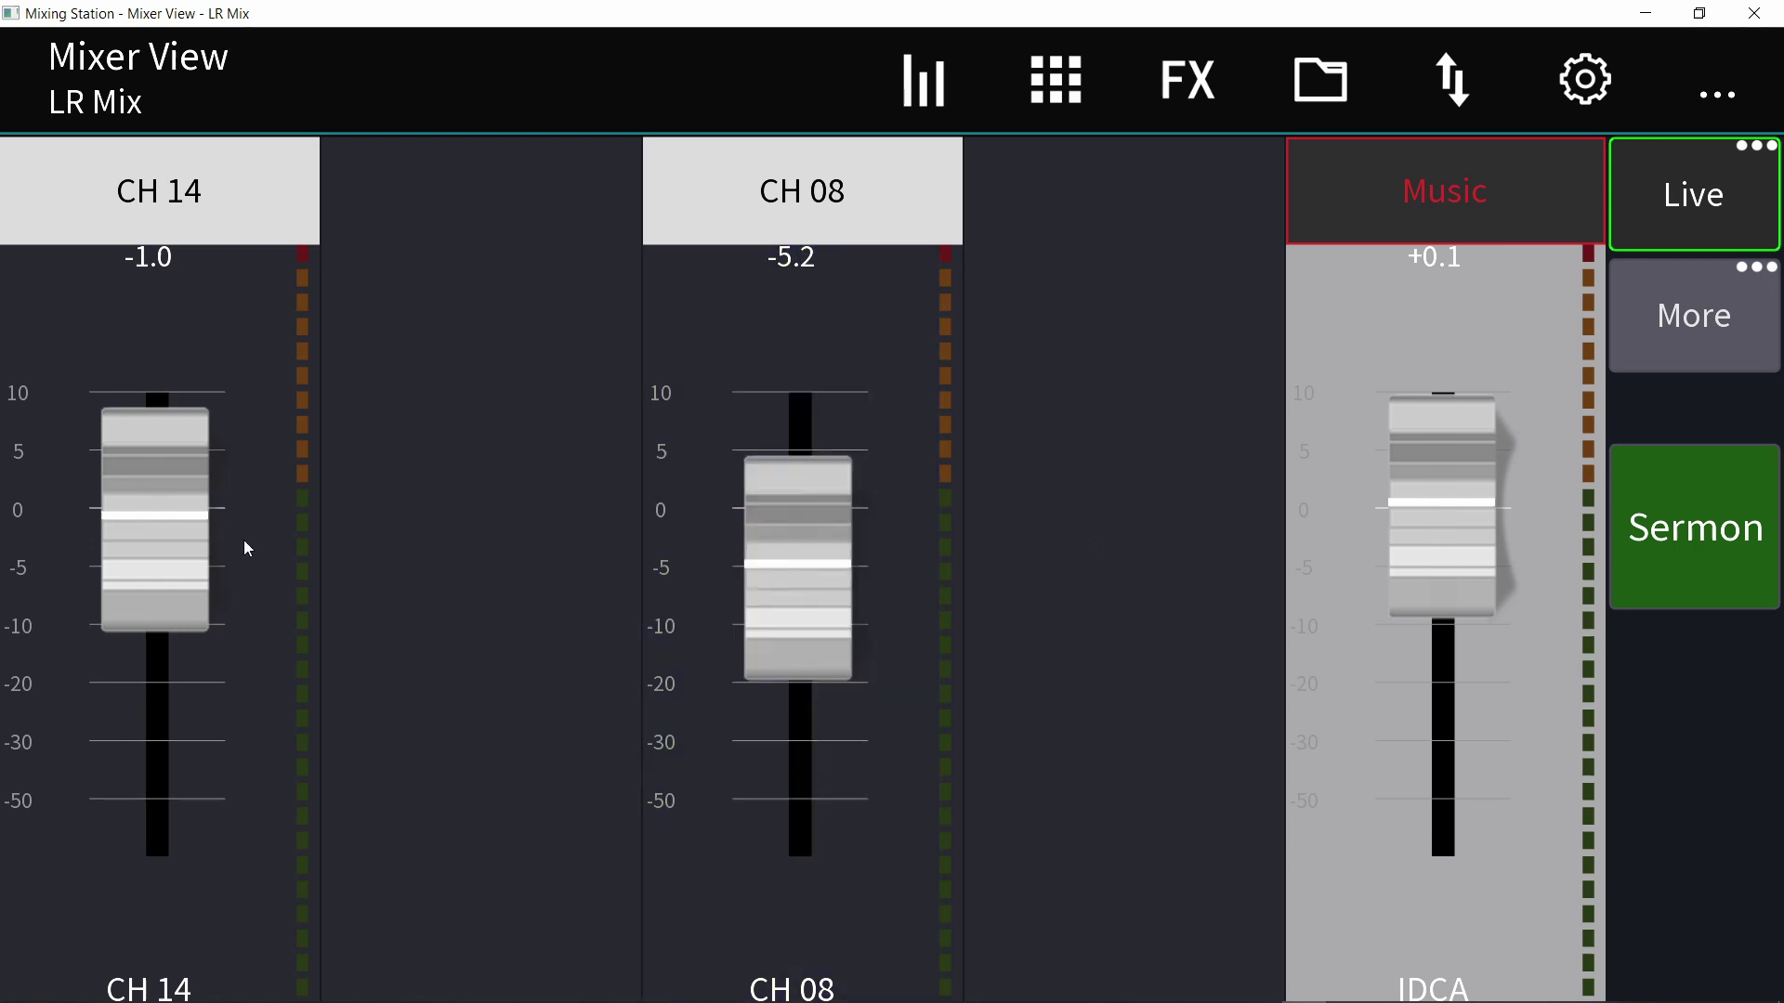
left_click_drag(186, 573, 214, 604)
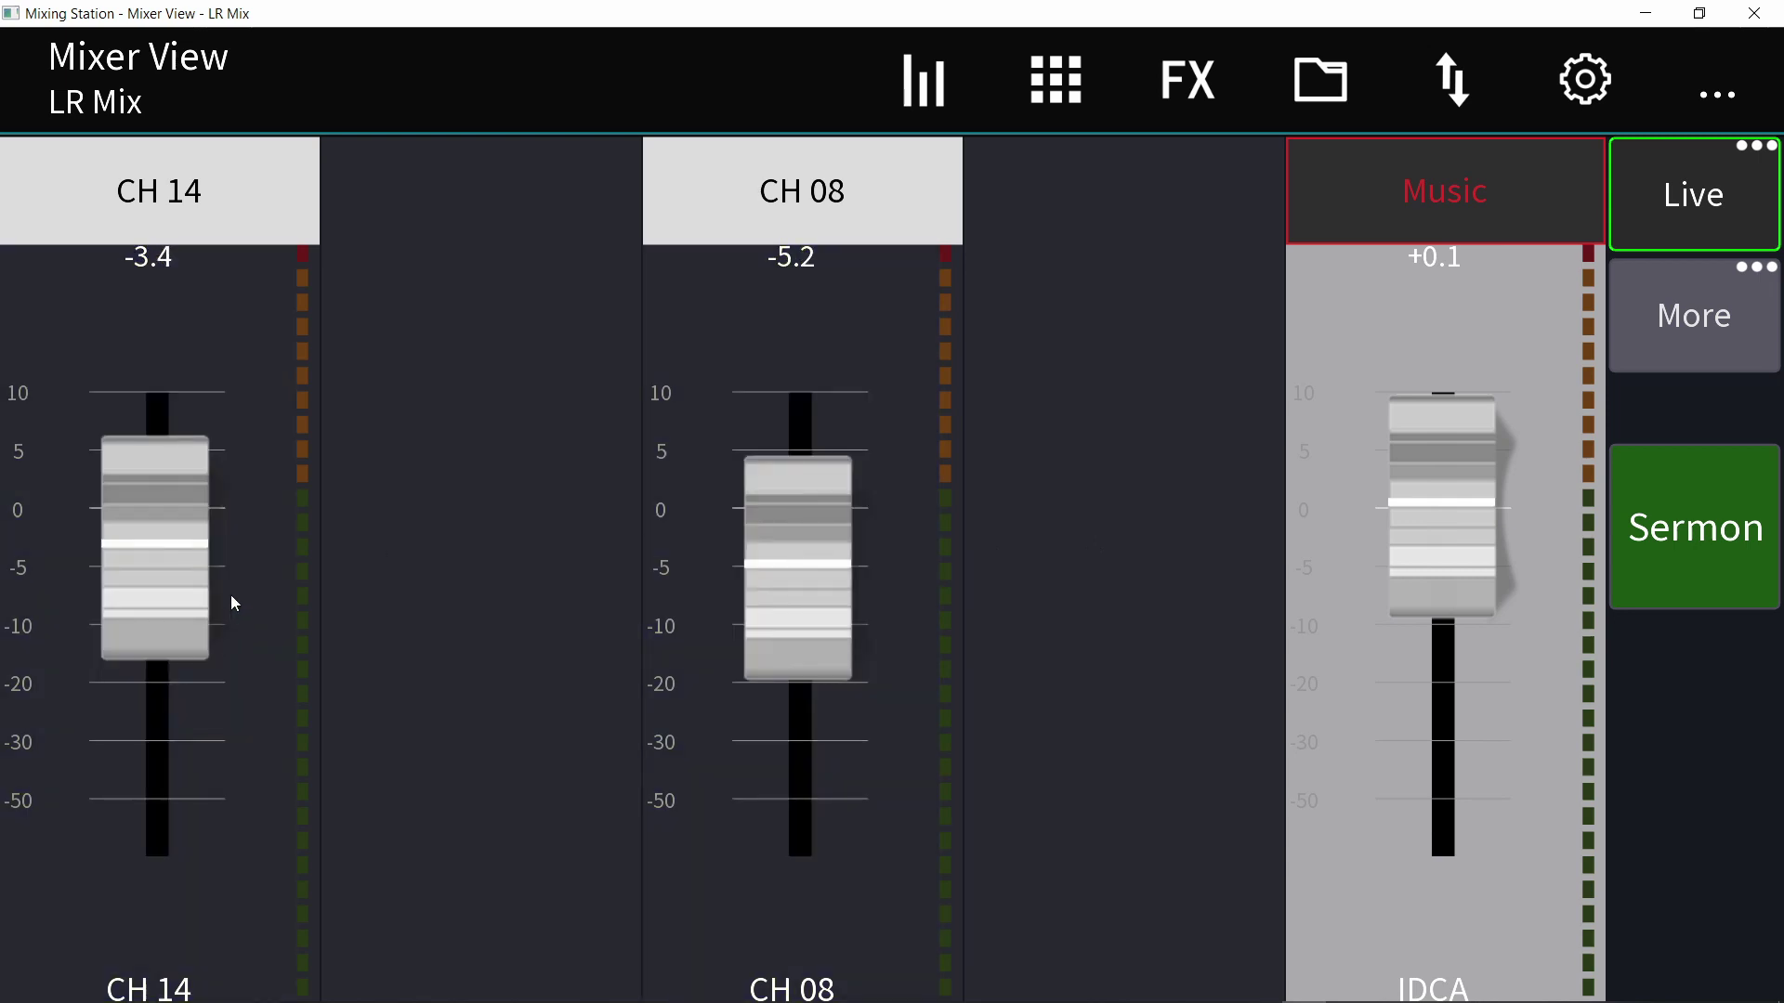